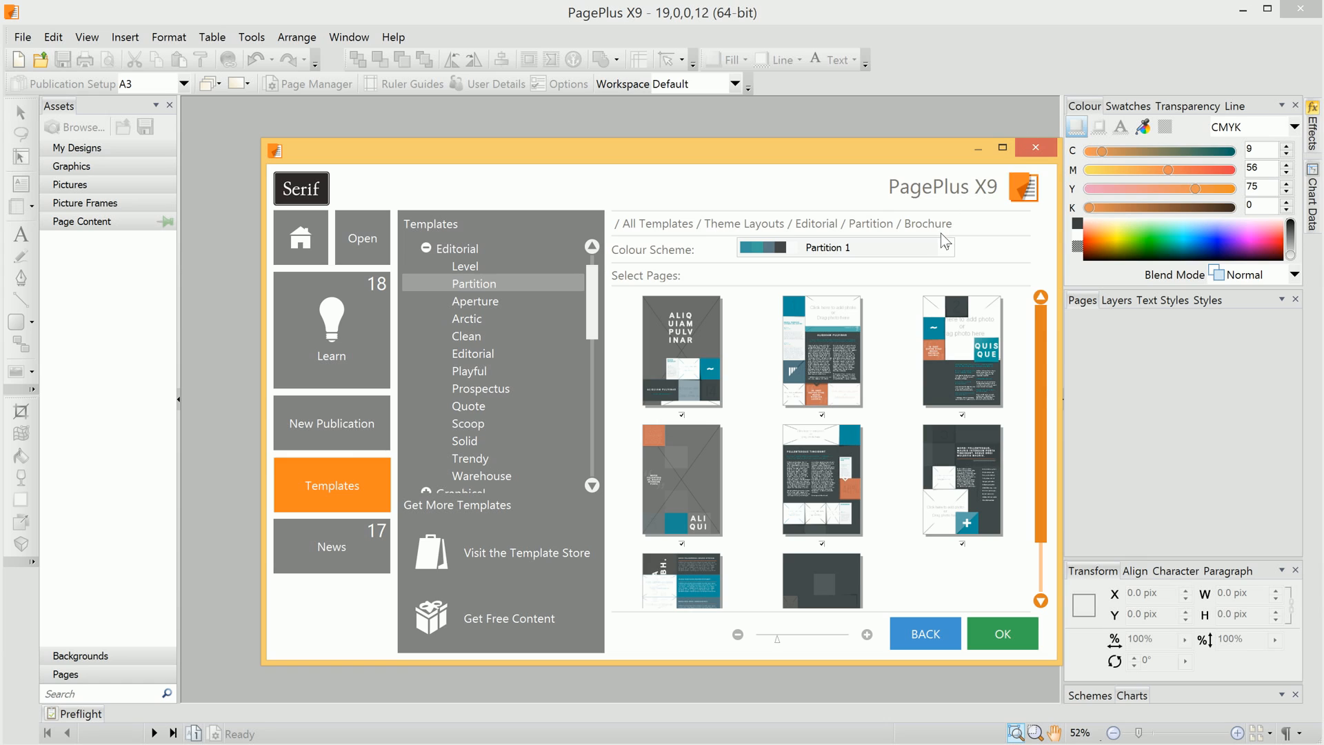
- Create the publication from the Partition template with the Partition 1 colour scheme
left_click(944, 246)
left_click(947, 250)
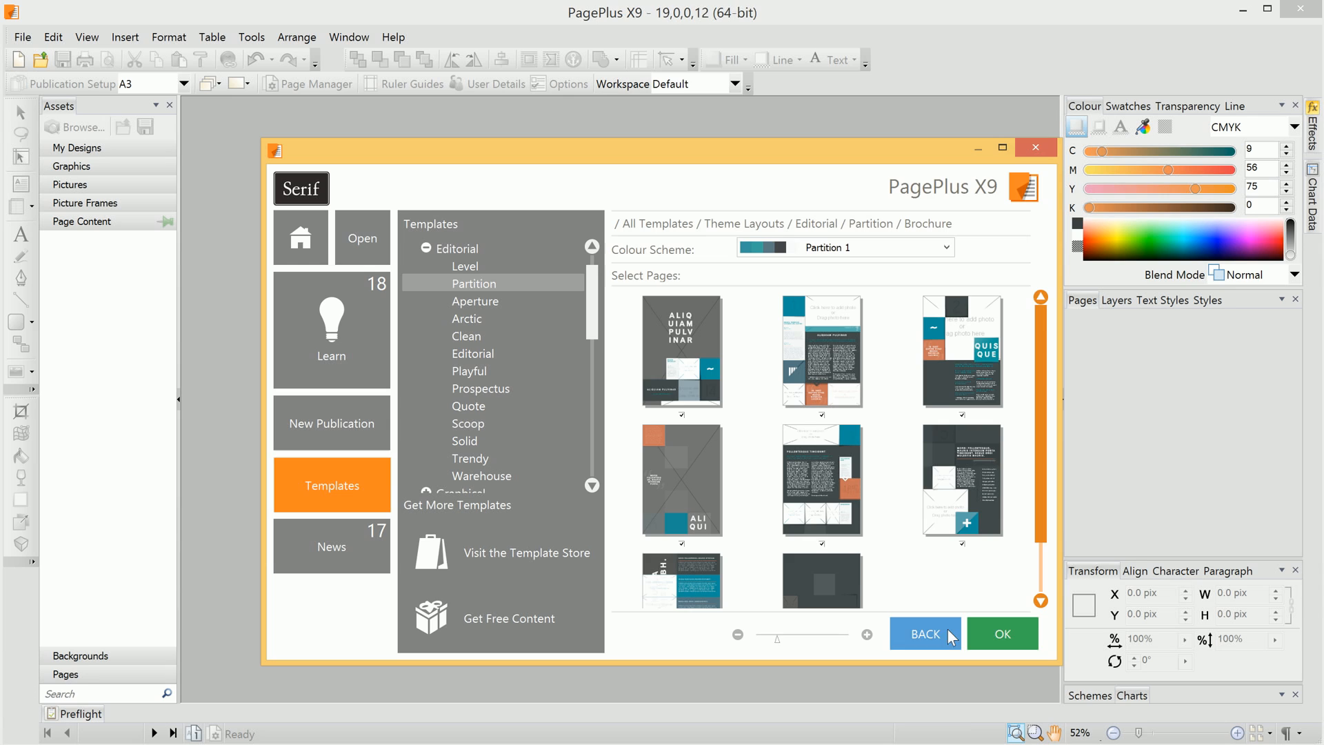
left_click(993, 630)
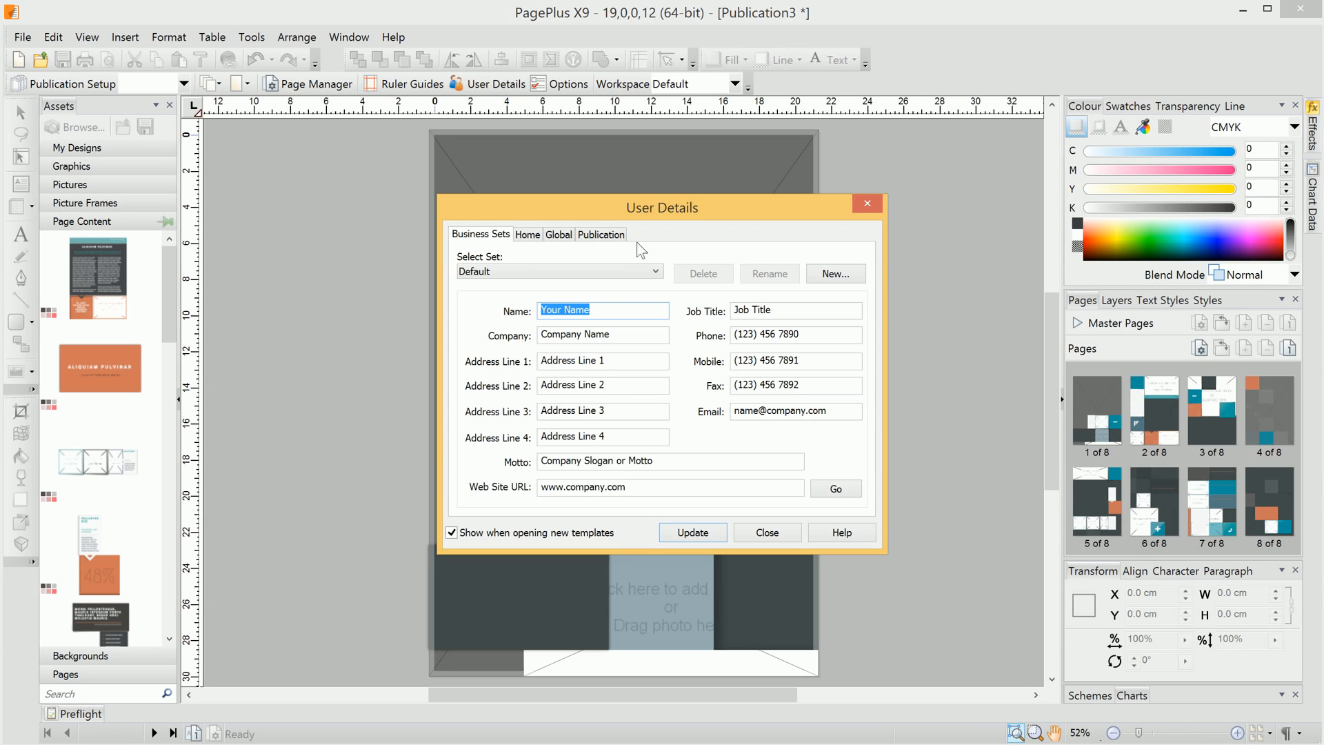
- Enter the contact's name, company Deckard Industries and the postal address, clearing the fourth address line
key("Tab")
type("De")
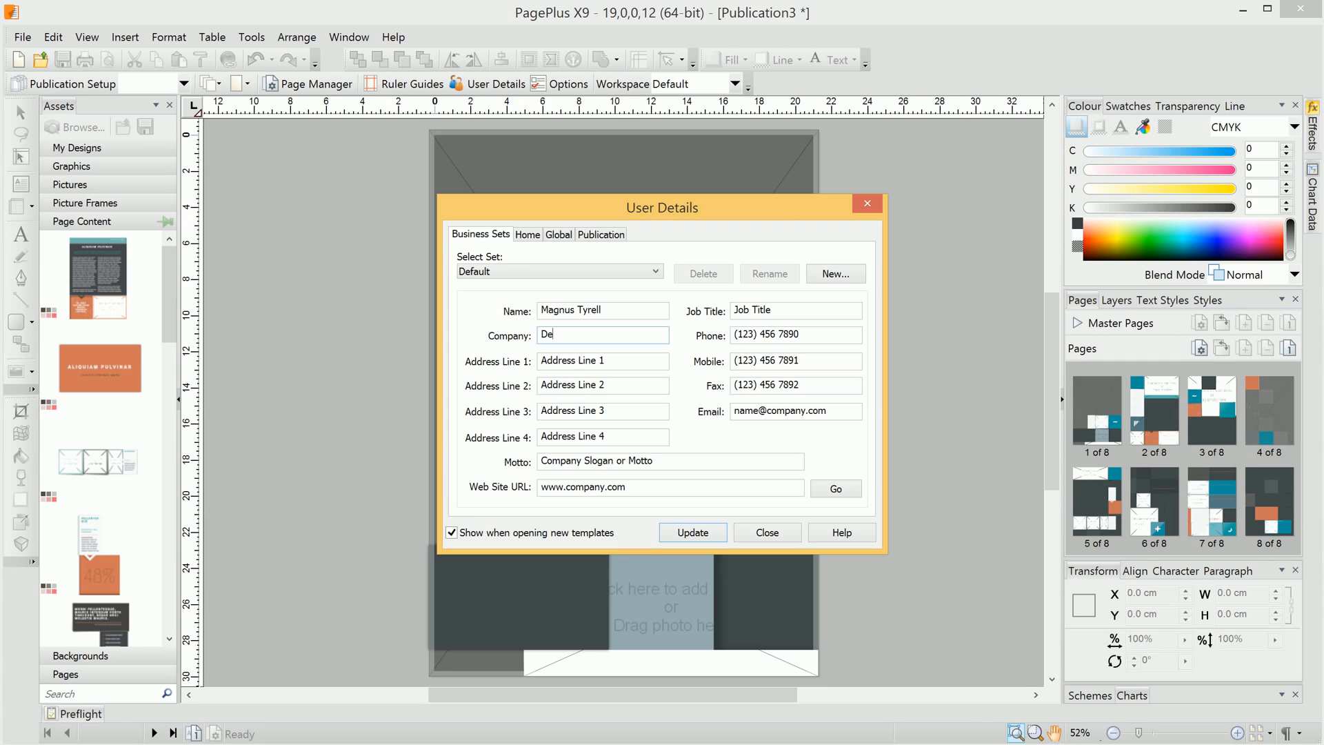
type("ckard Industries")
key("Tab")
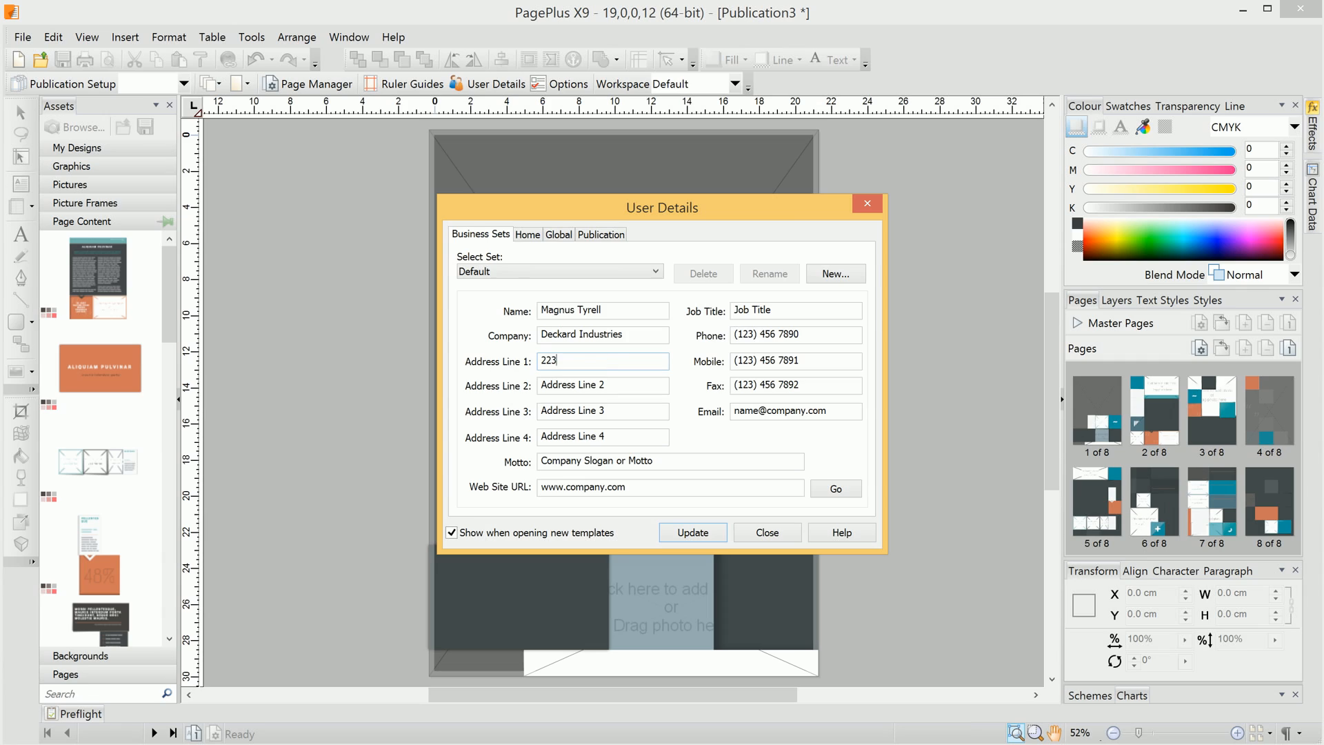
key("Tab")
key("Tab")
type("E17 2BC")
key("Tab")
key("Delete")
key("Tab")
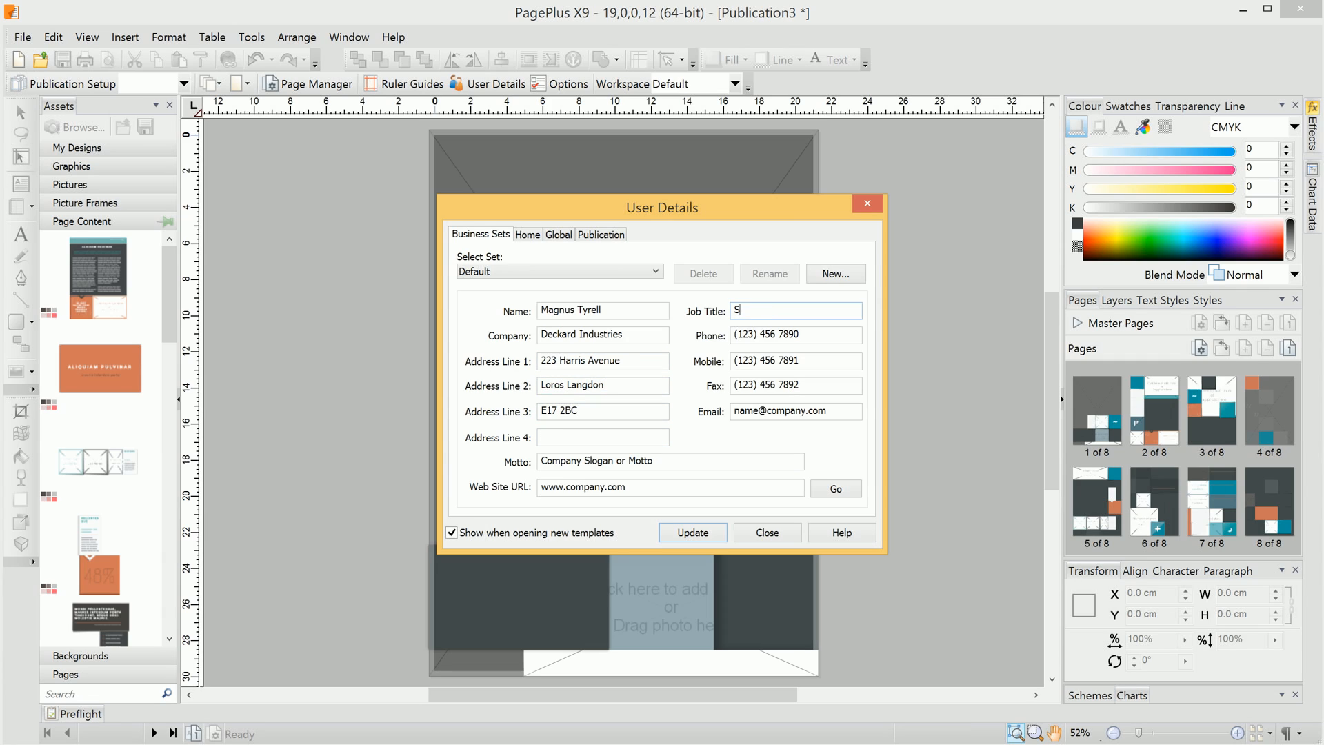
type("Senior Sales Executive")
key("Tab")
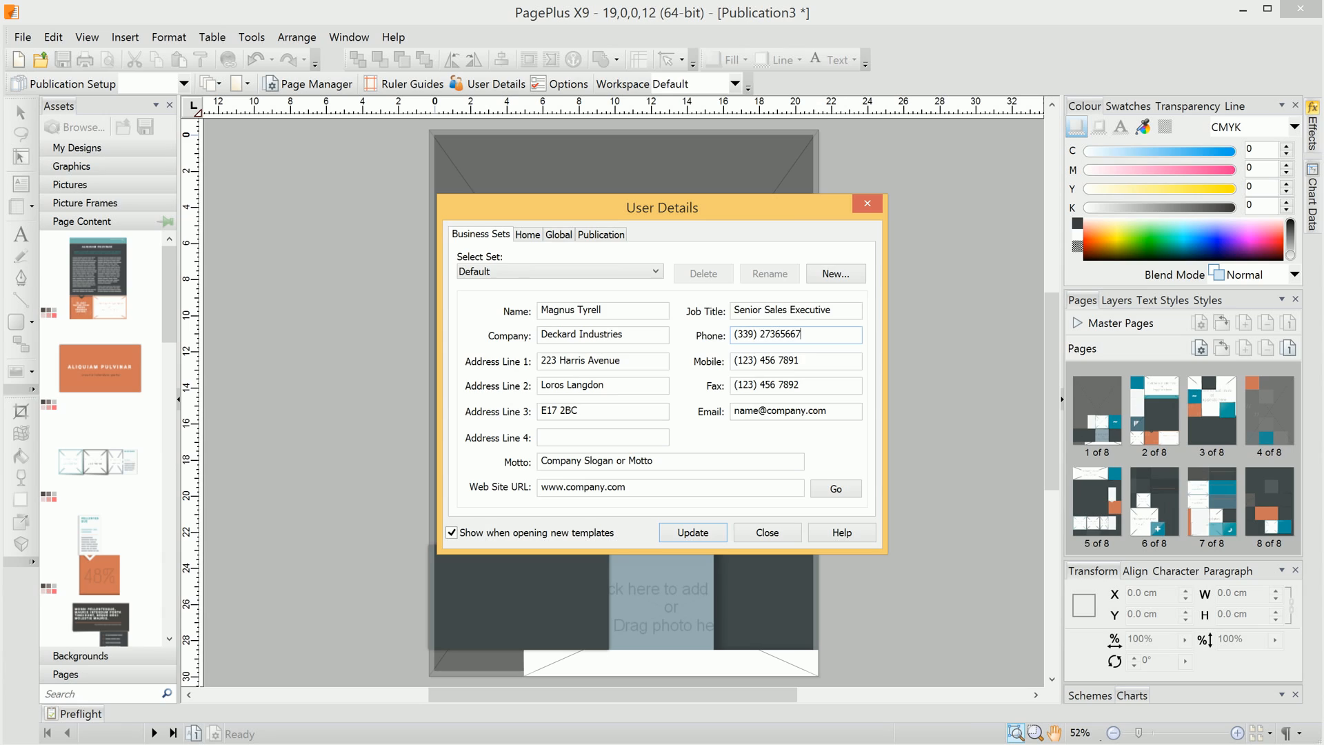
key("Tab")
key("Delete")
key("Tab")
key("Delete")
key("Tab")
key("Tab")
type("The Future in Technology")
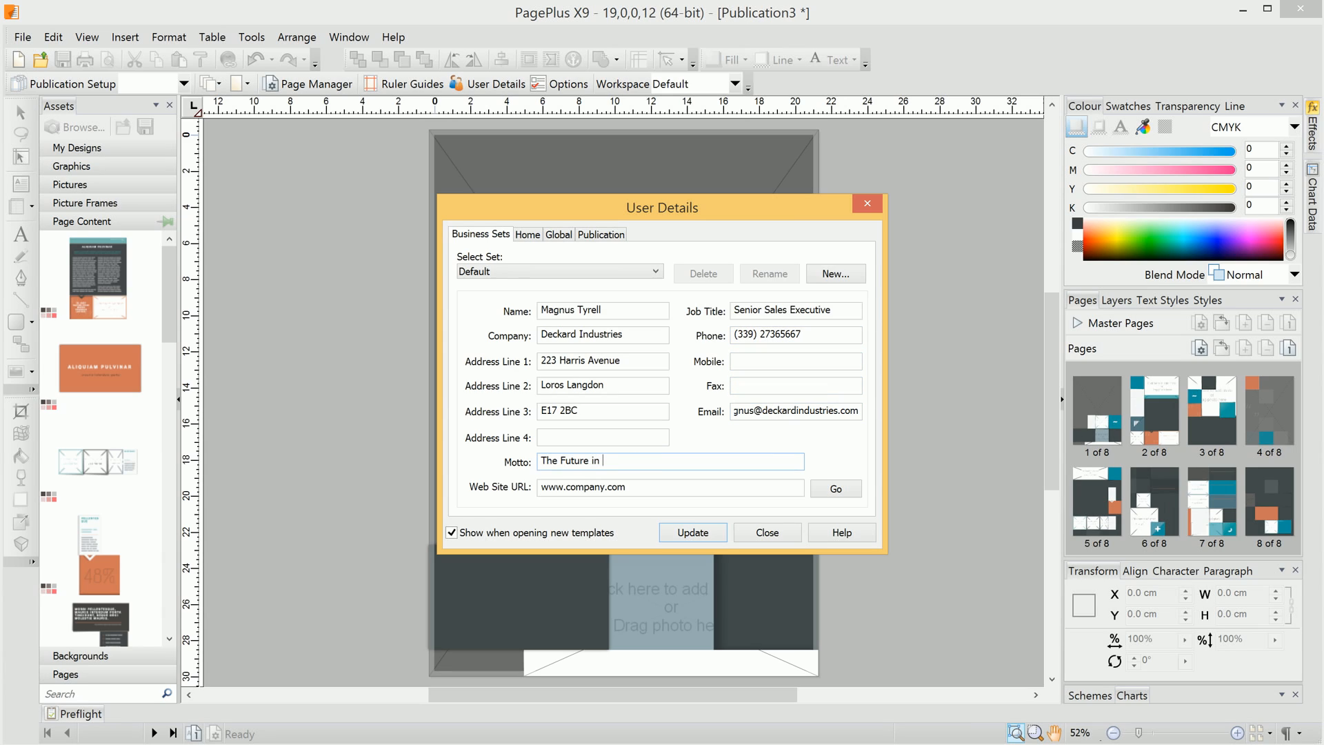
key("Tab")
type("www.deckardindustries.com")
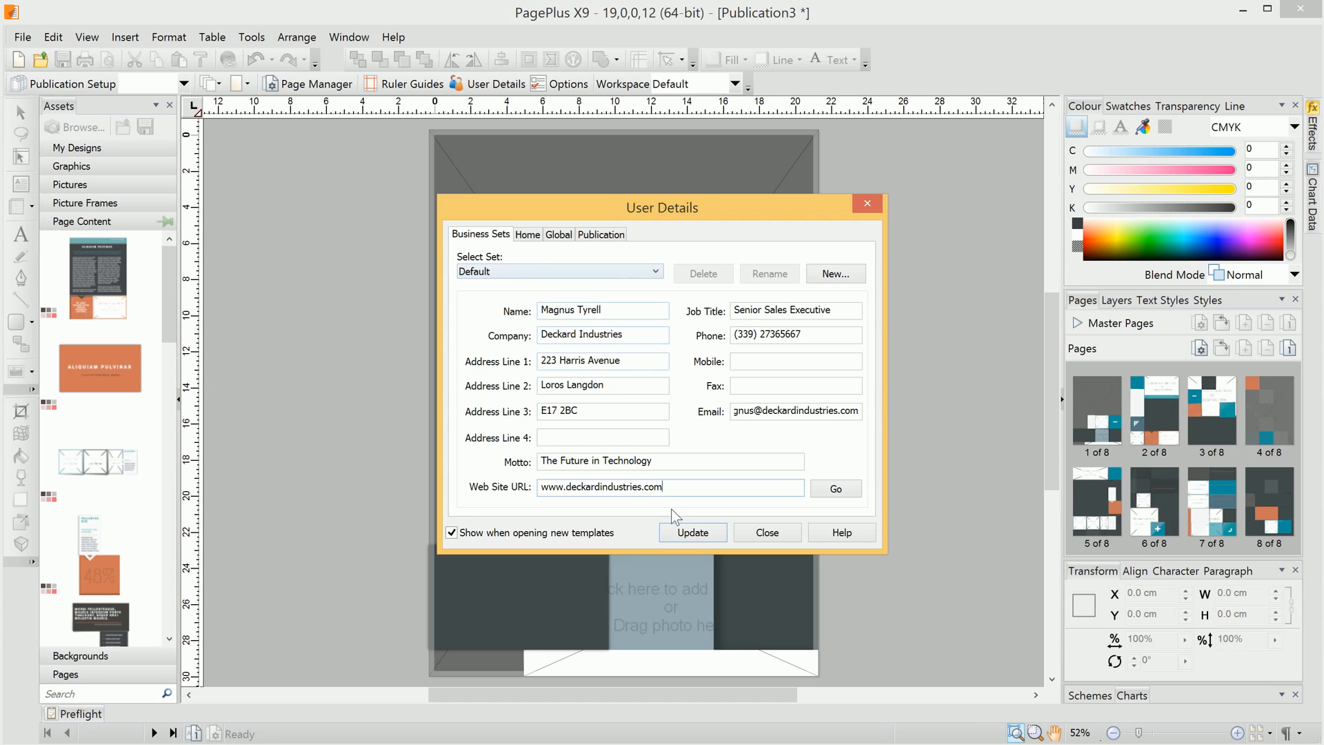
left_click(693, 533)
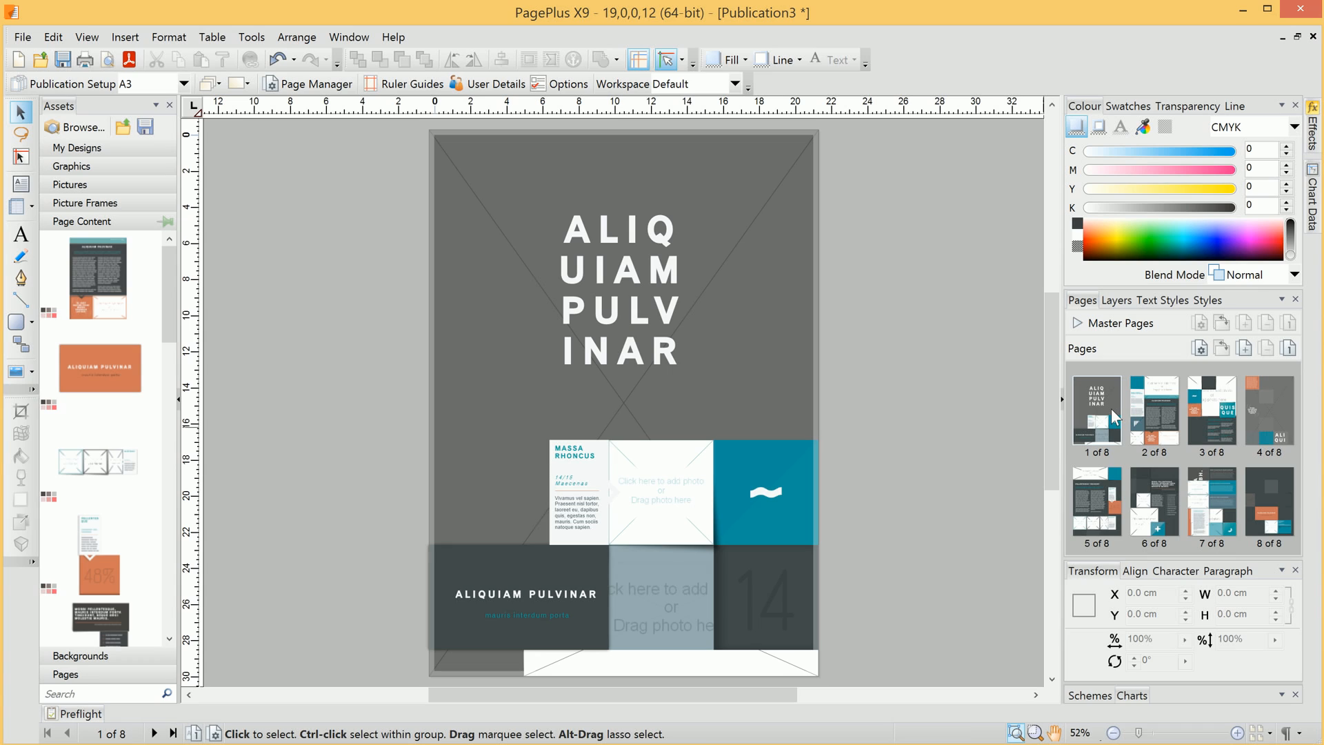
- Insert a blank new page as page 3
left_click(1157, 413)
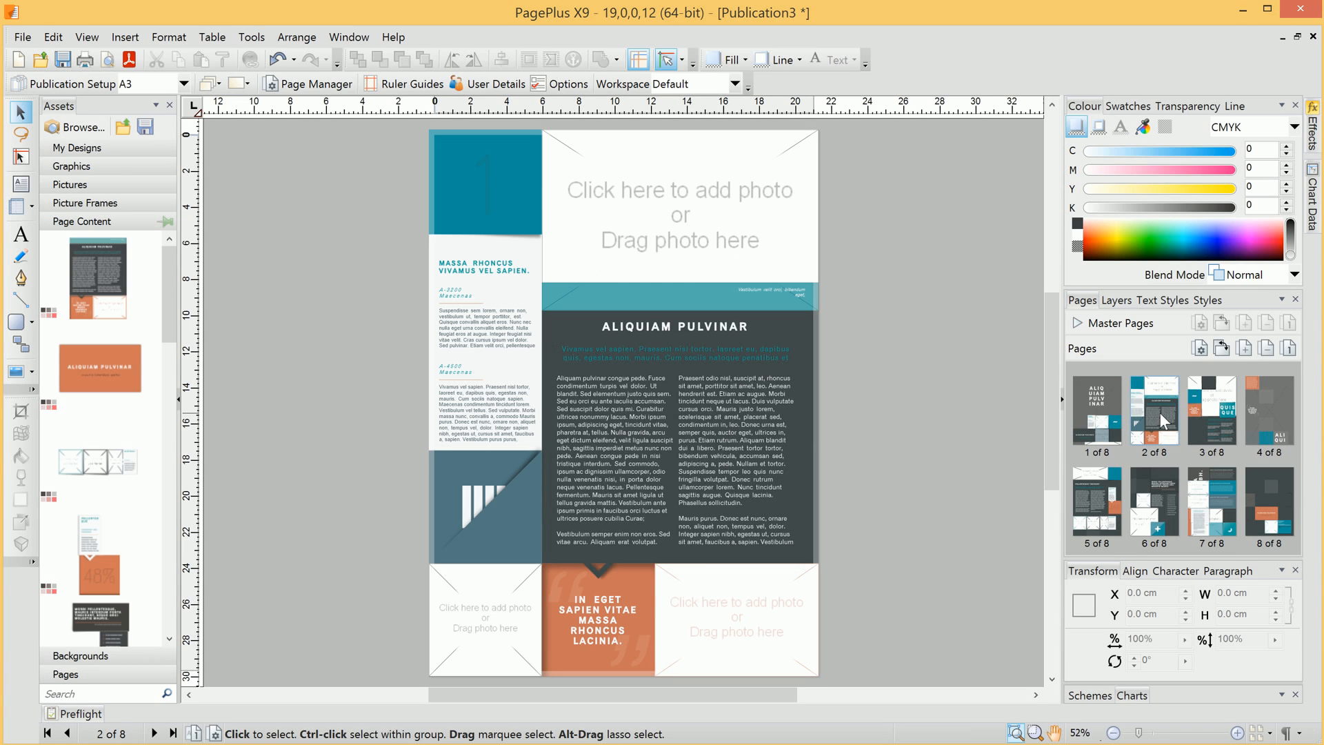
left_click(1193, 413)
left_click(1267, 418)
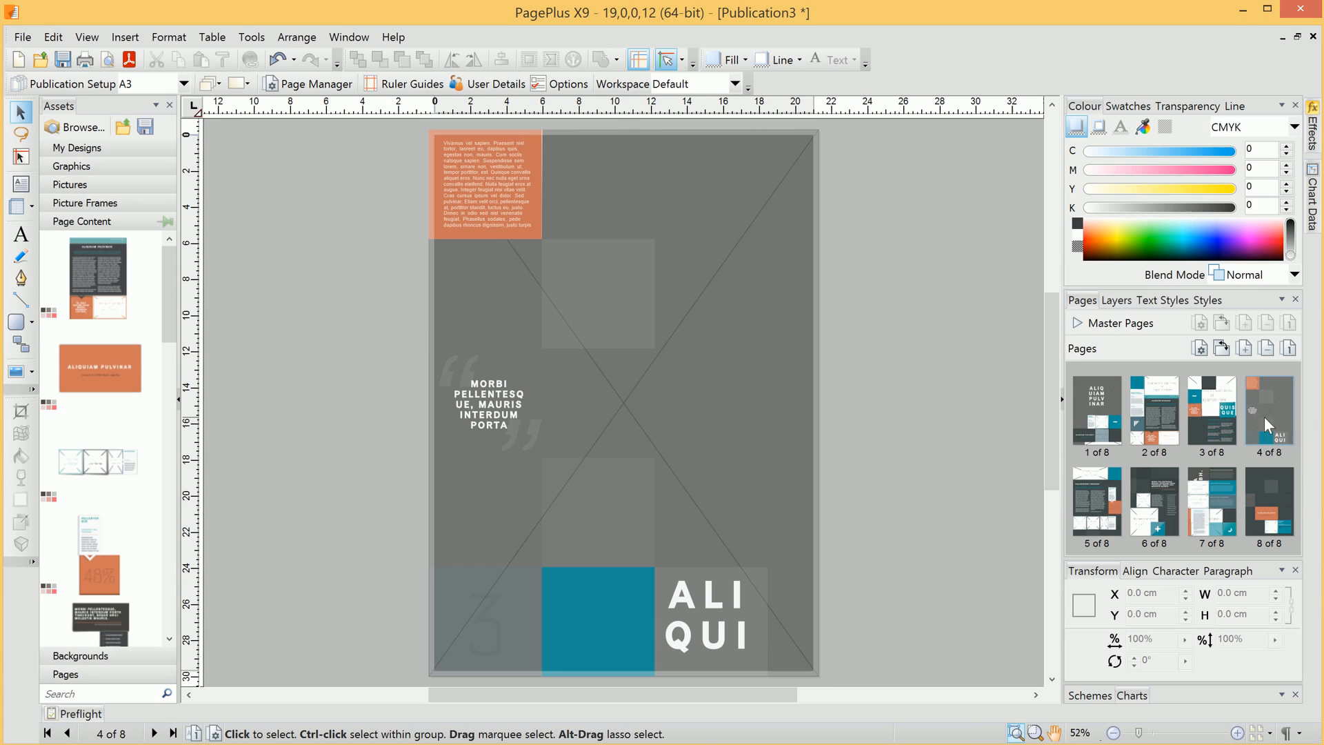
mouse_move(1267, 418)
left_mouse_down()
mouse_move(1107, 428)
mouse_move(1271, 422)
left_mouse_up()
left_click(1272, 419)
left_click(1215, 415)
left_click(1243, 349)
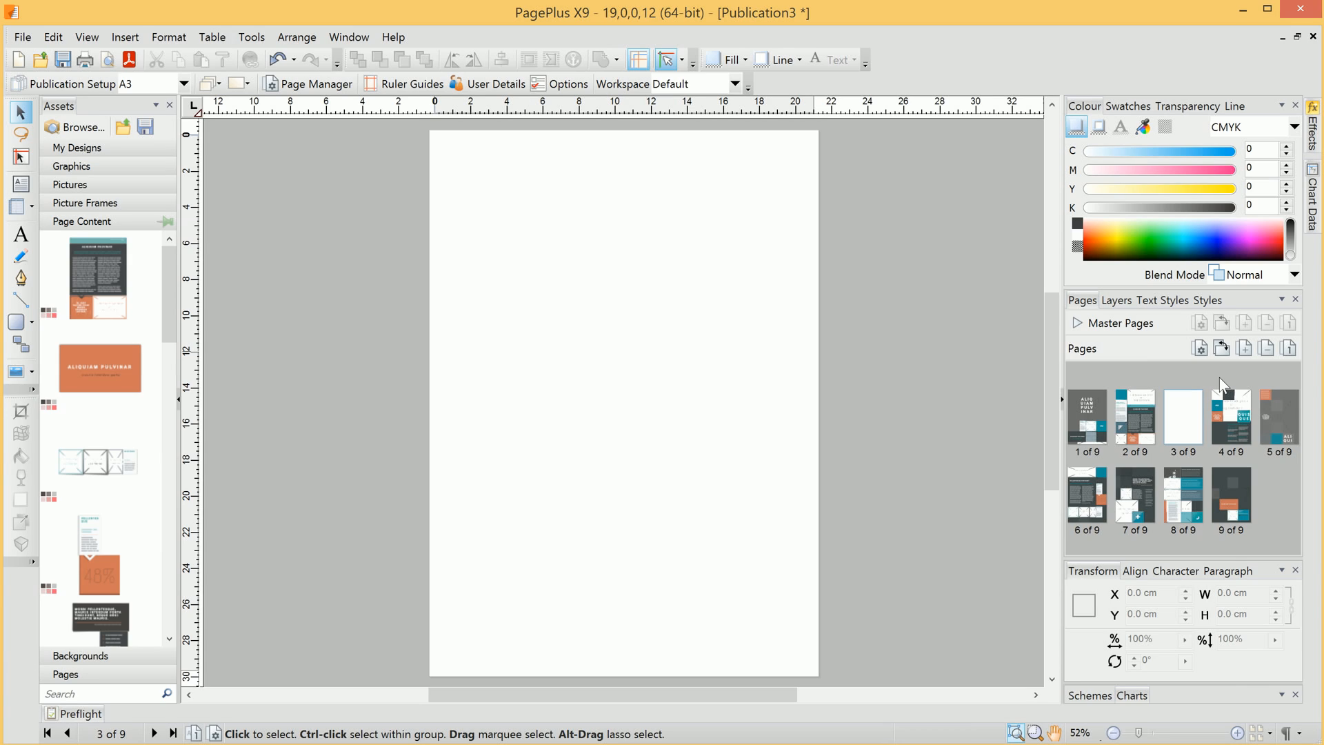
- Delete page 8, confirming the removal, and expand the Master Pages list
left_click(1186, 486)
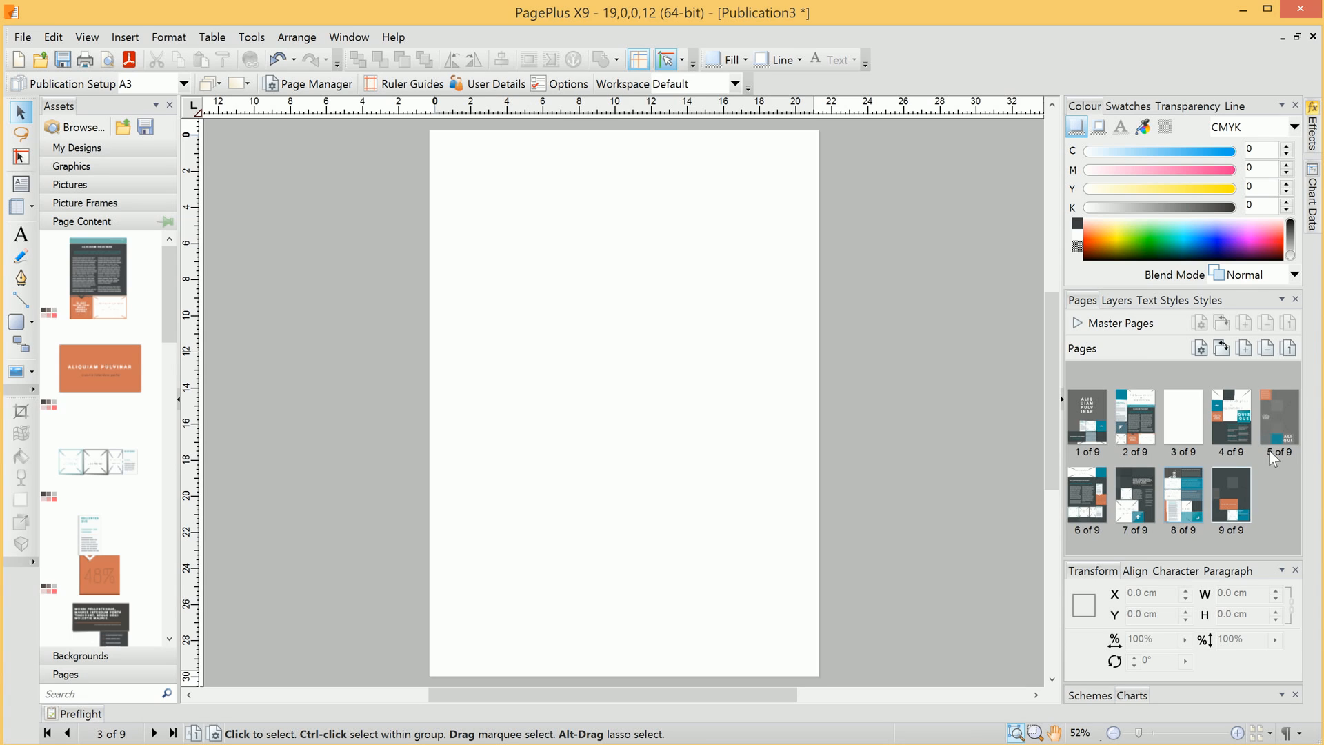
left_click(1267, 350)
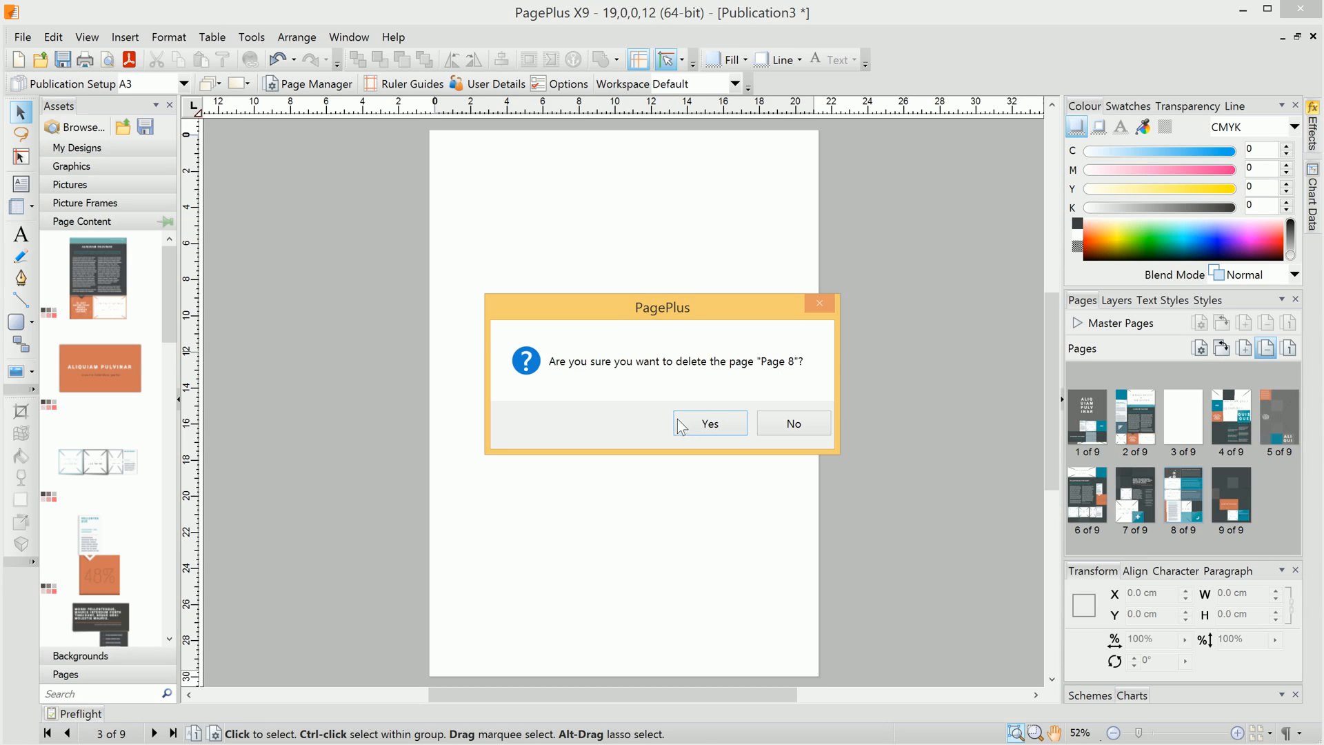
left_click(725, 421)
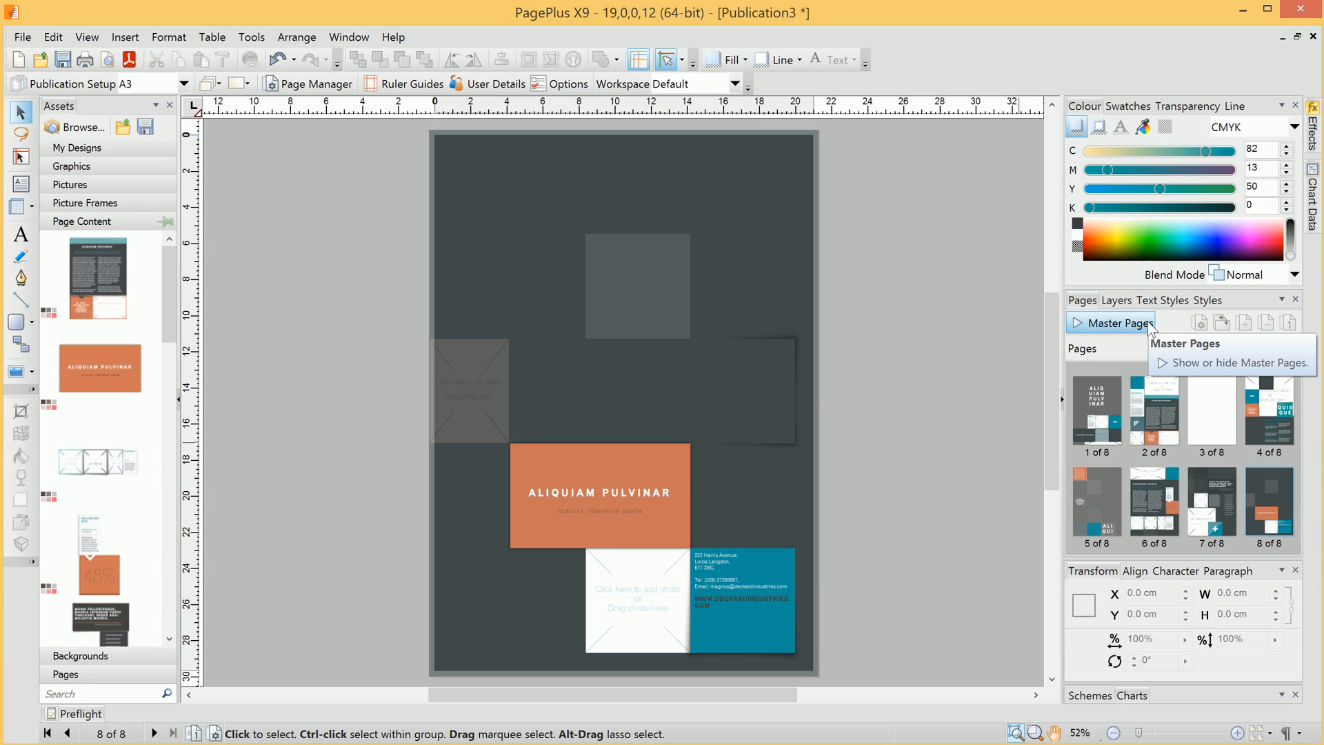
left_click(1078, 325)
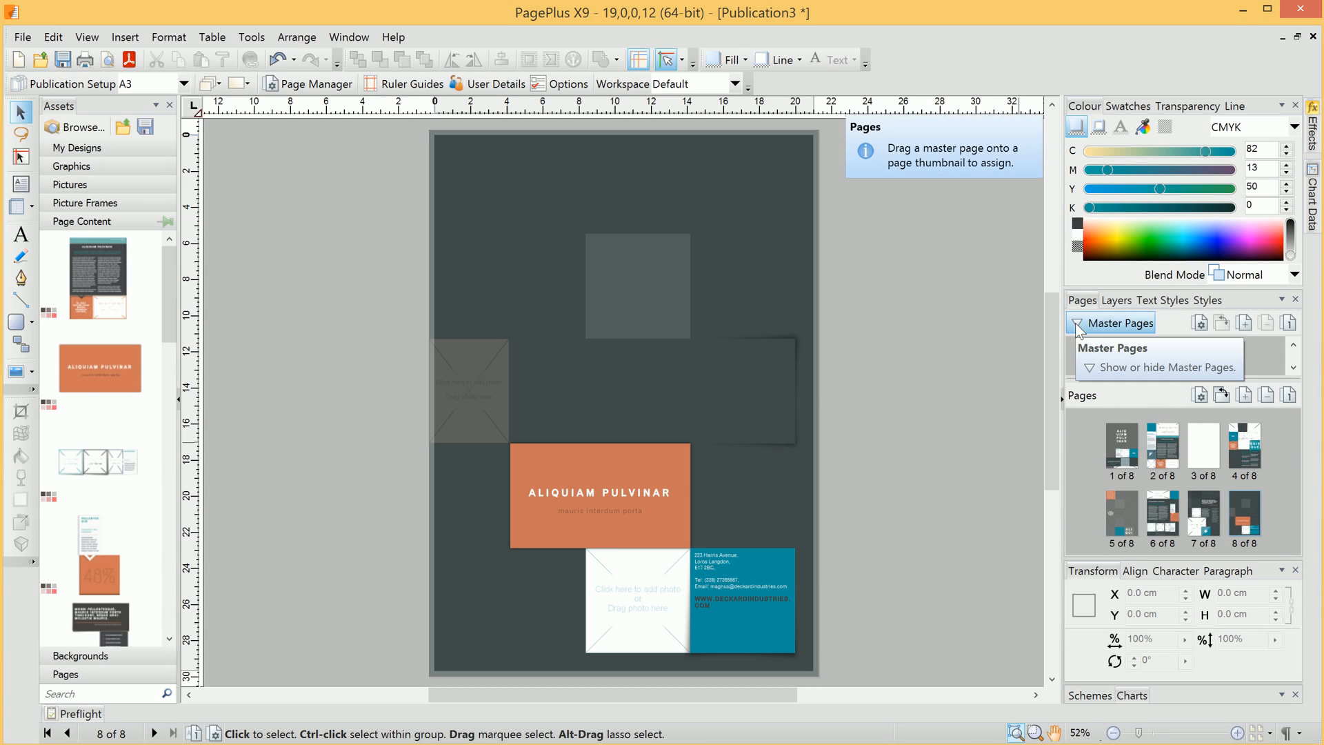
- Apply the MasterB master page to page 3, checking page identifiers then switching them off
left_click_drag(1239, 383, 1244, 455)
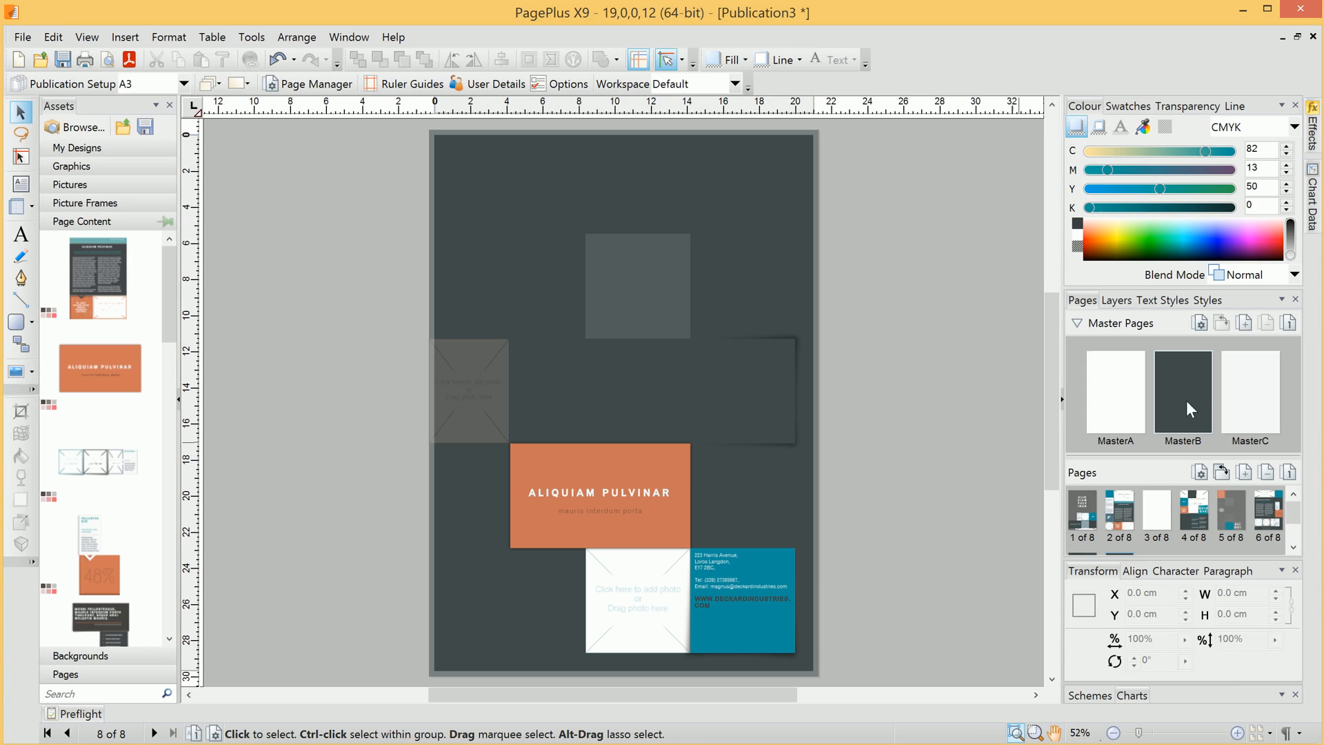
left_click_drag(1185, 378, 1158, 512)
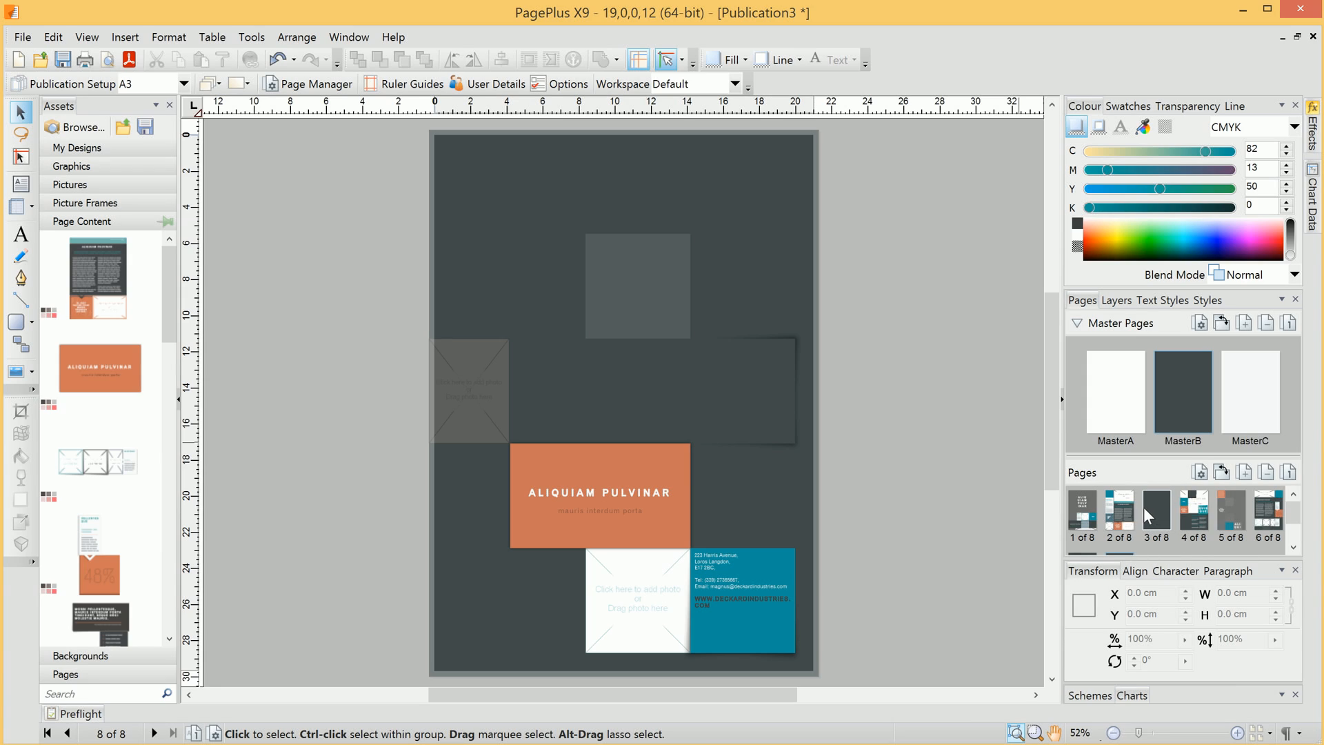
left_click(1145, 507)
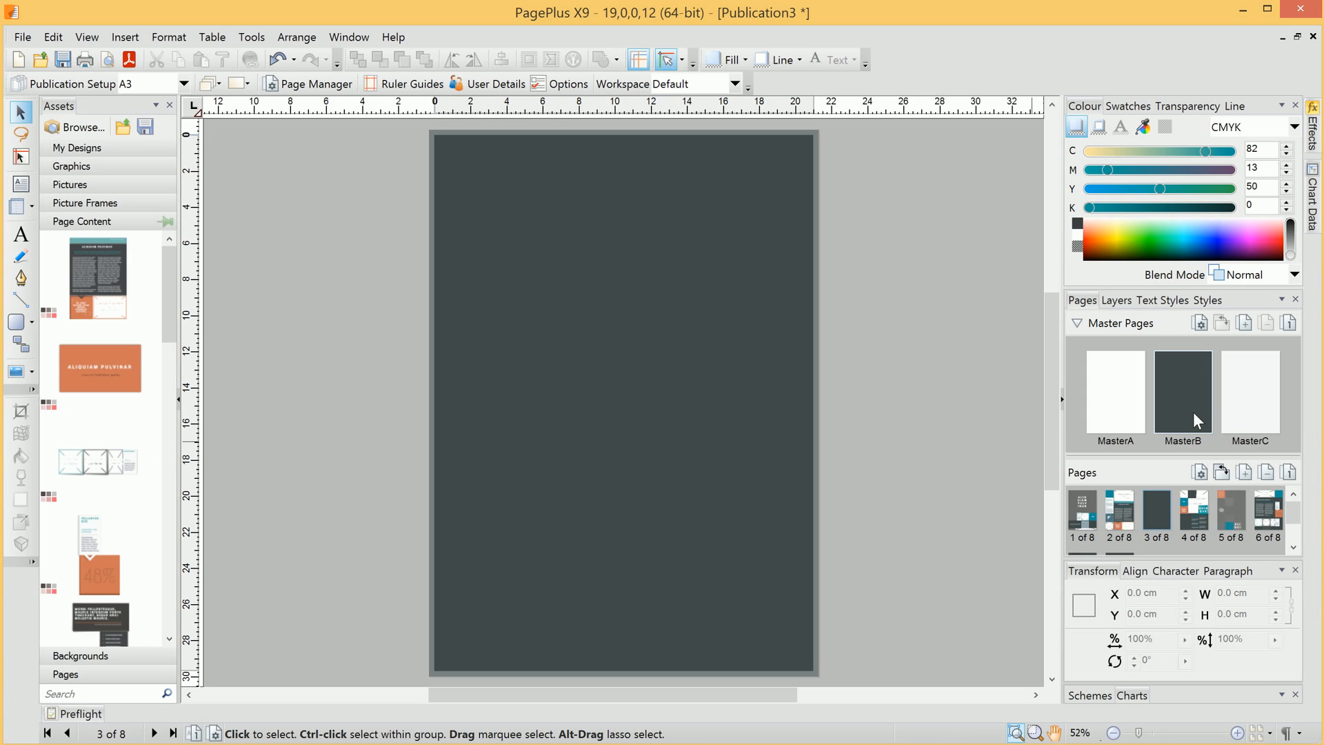
left_click(1080, 324)
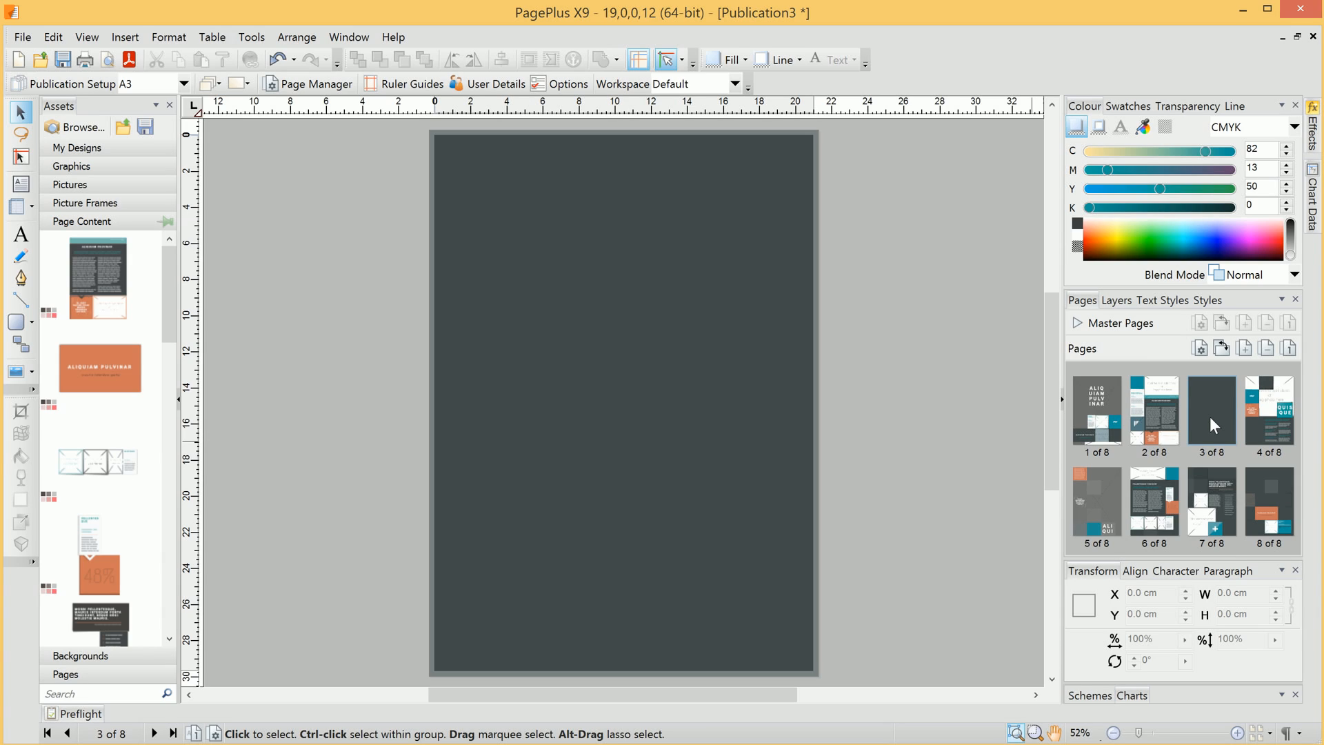
left_click(1290, 348)
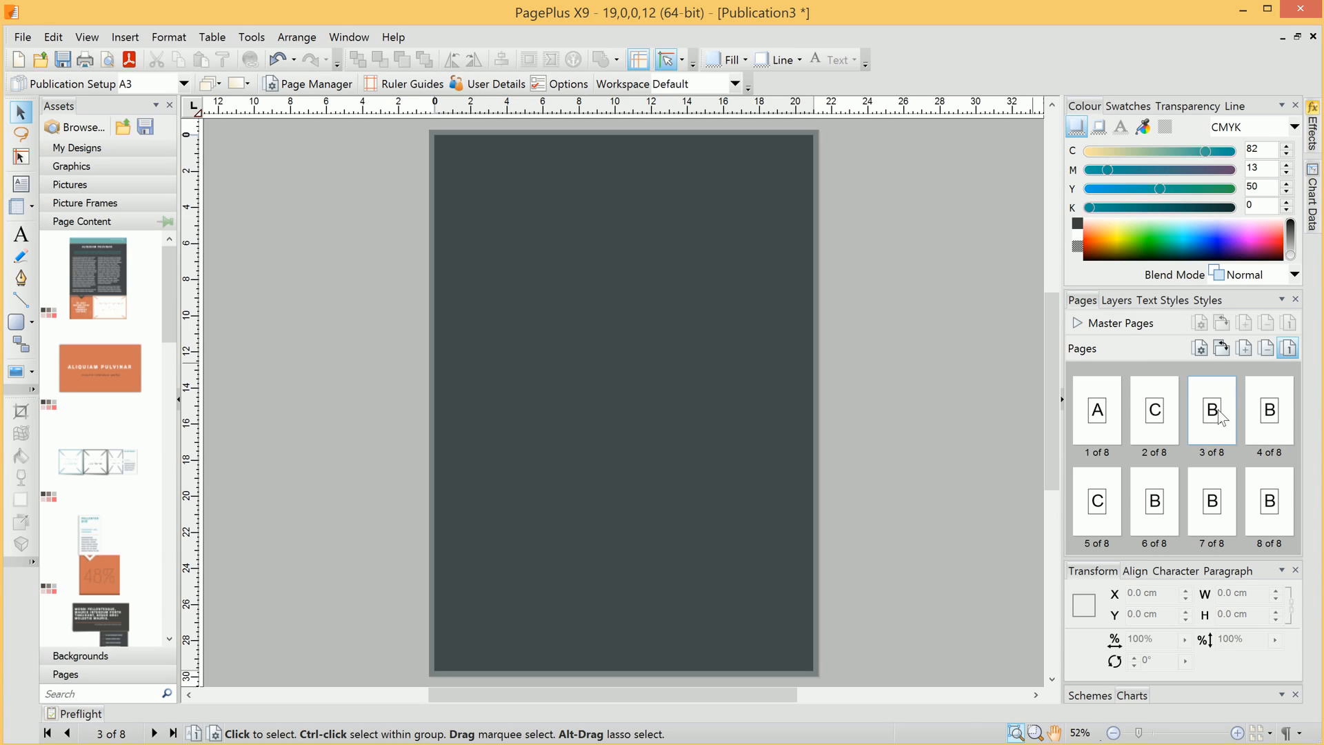
left_click(1289, 347)
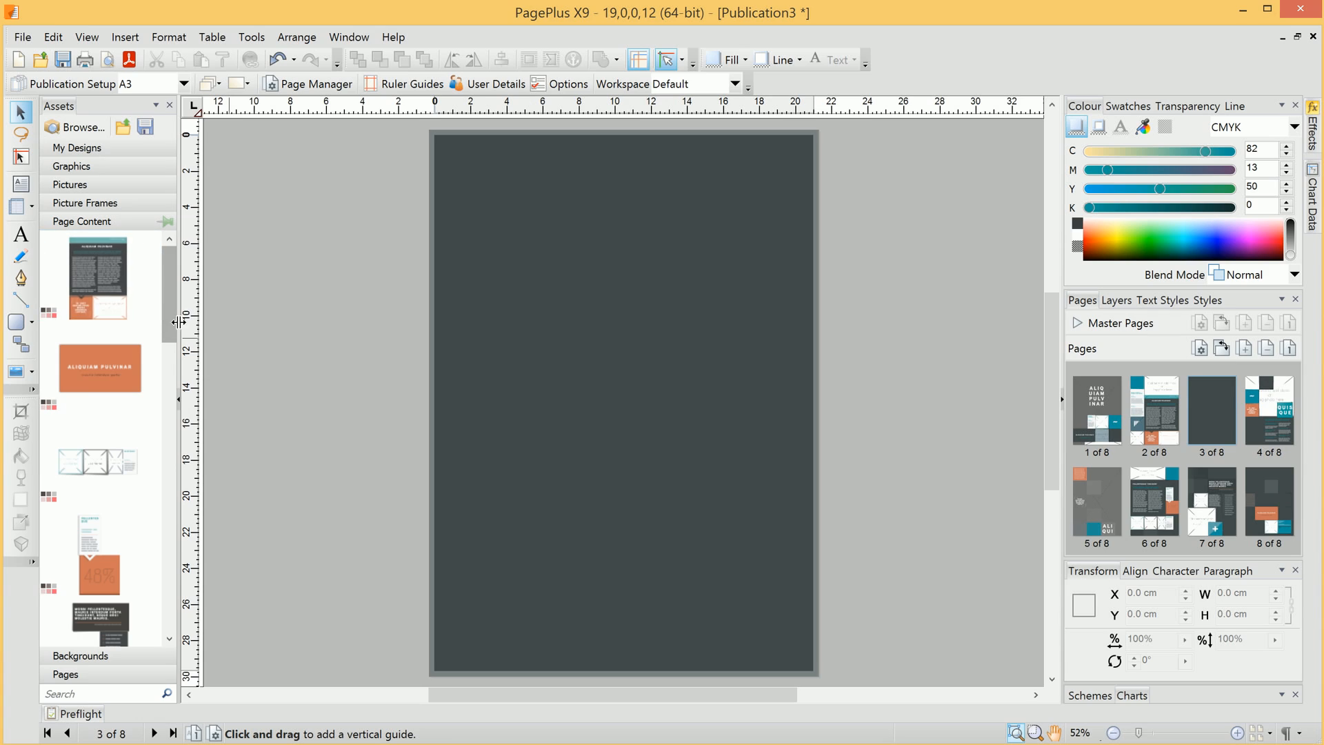
- Place the orange Aliquiam Pulvinar block and the photo-strip layout on page 3, then return to page 1
mouse_move(169, 297)
left_mouse_down()
mouse_move(171, 495)
mouse_move(178, 299)
left_mouse_up()
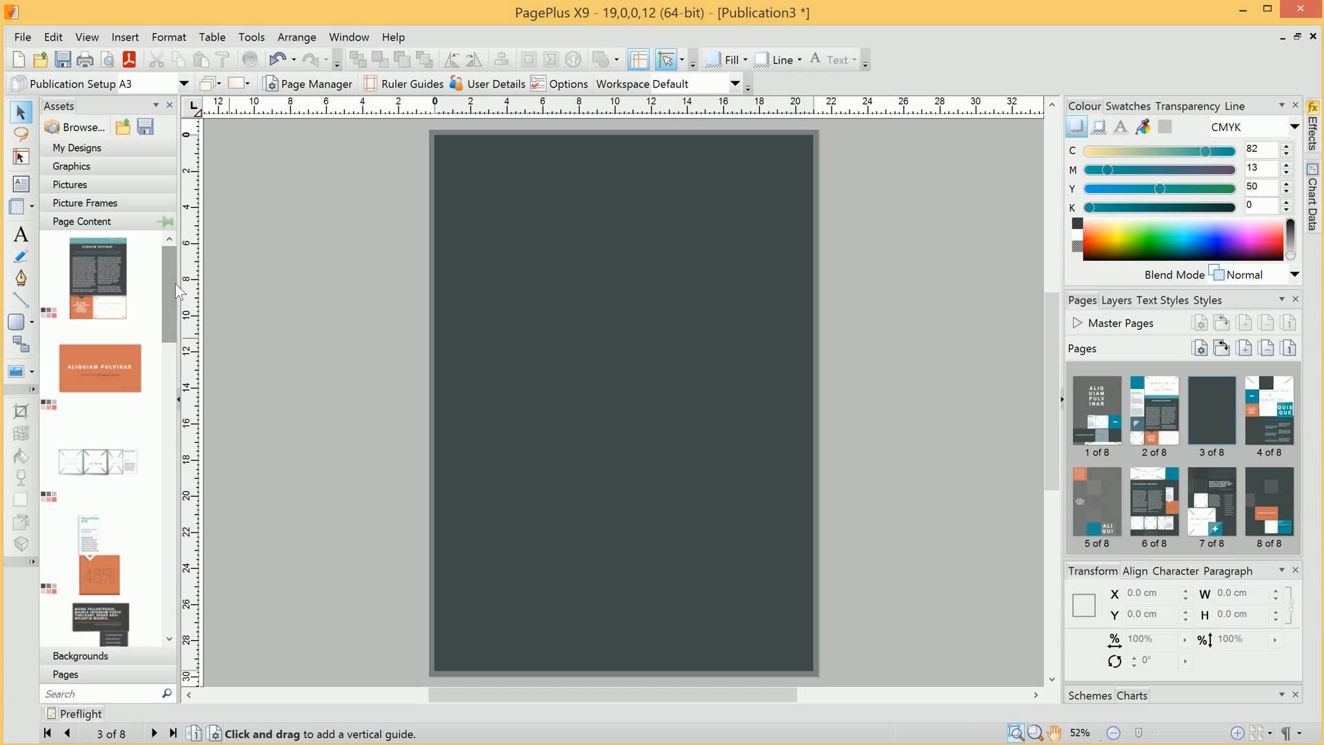
left_click_drag(85, 365, 544, 146)
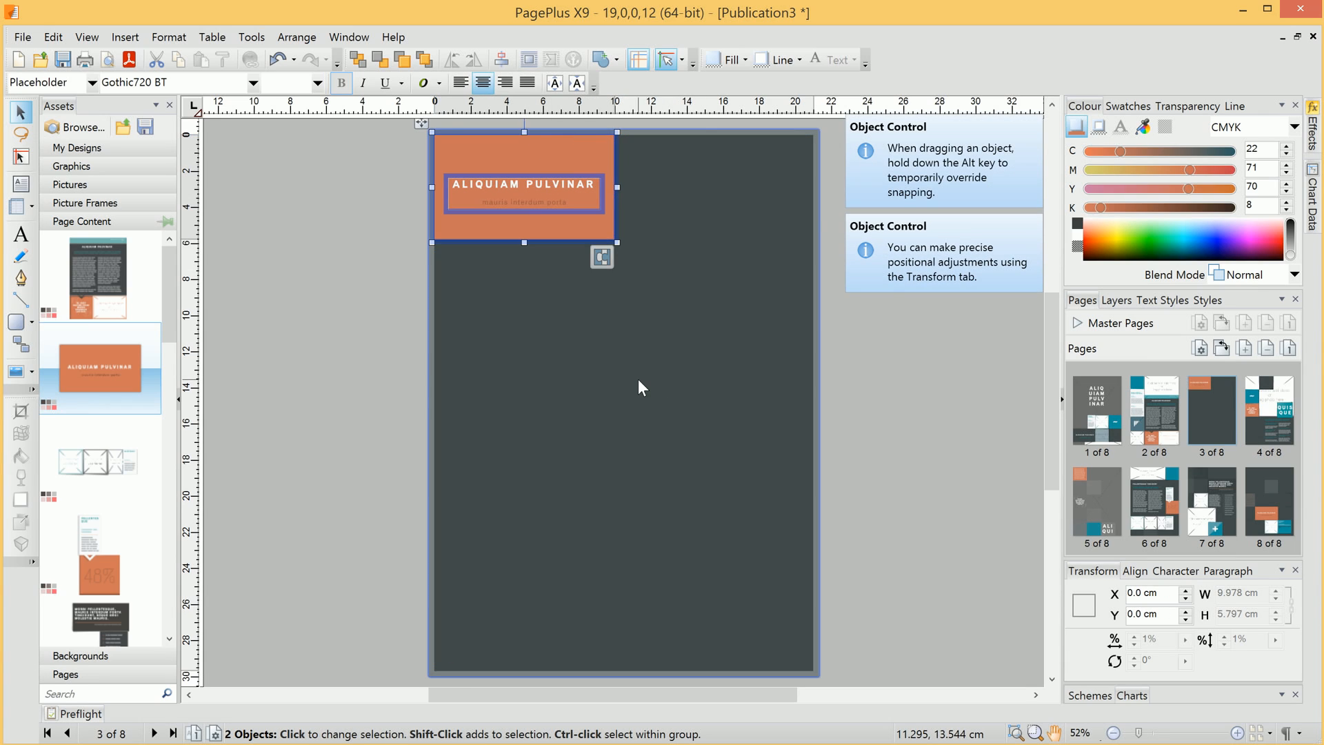
left_click_drag(96, 461, 678, 316)
left_click(702, 489)
double_click(1096, 411)
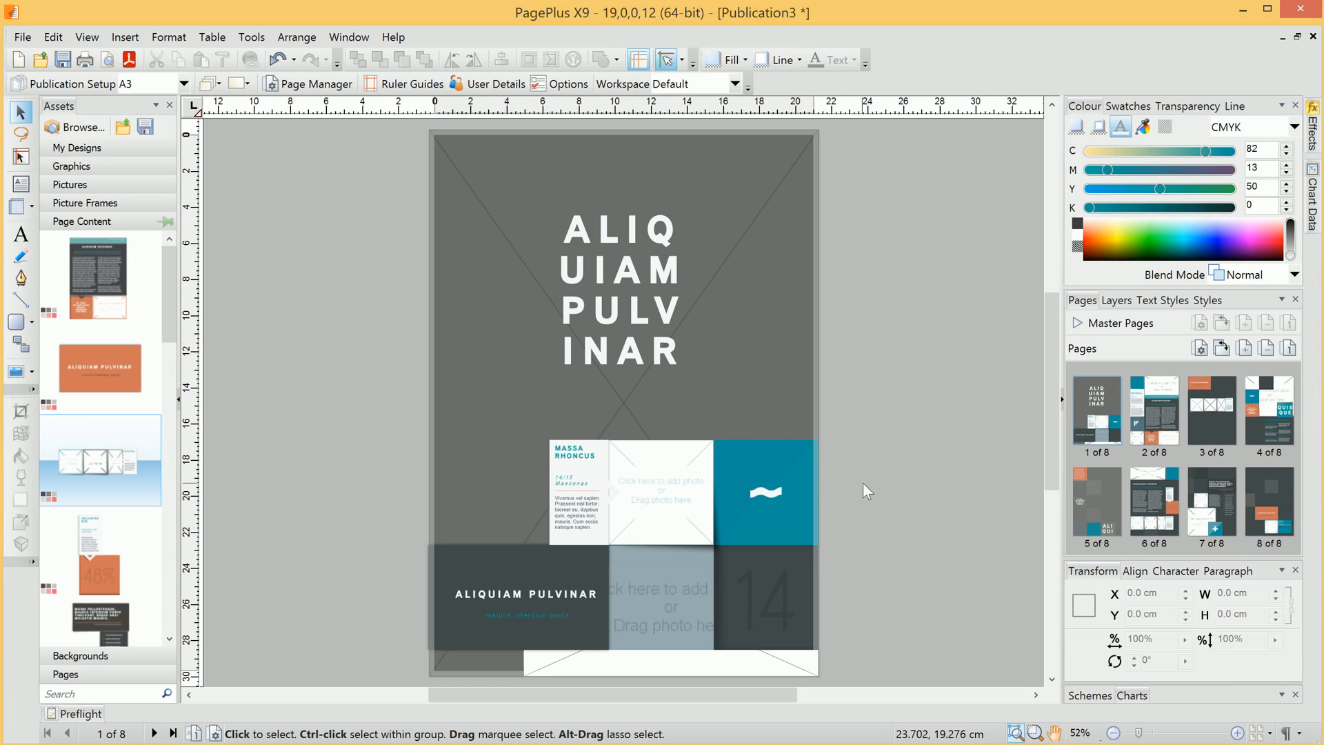
- Retype the cover title as 'DECKard industries' and widen its frame to 18.94 cm
left_click(629, 310)
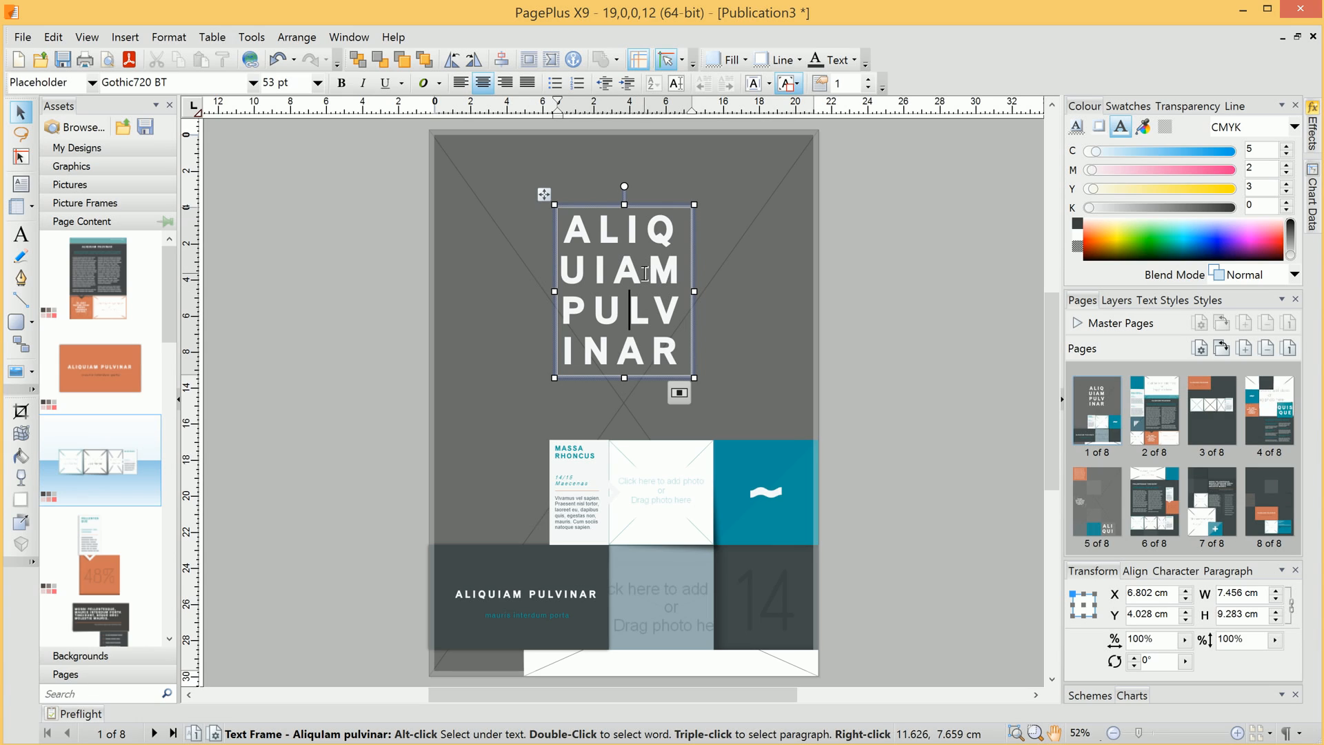
left_click(646, 306)
triple_click(646, 306)
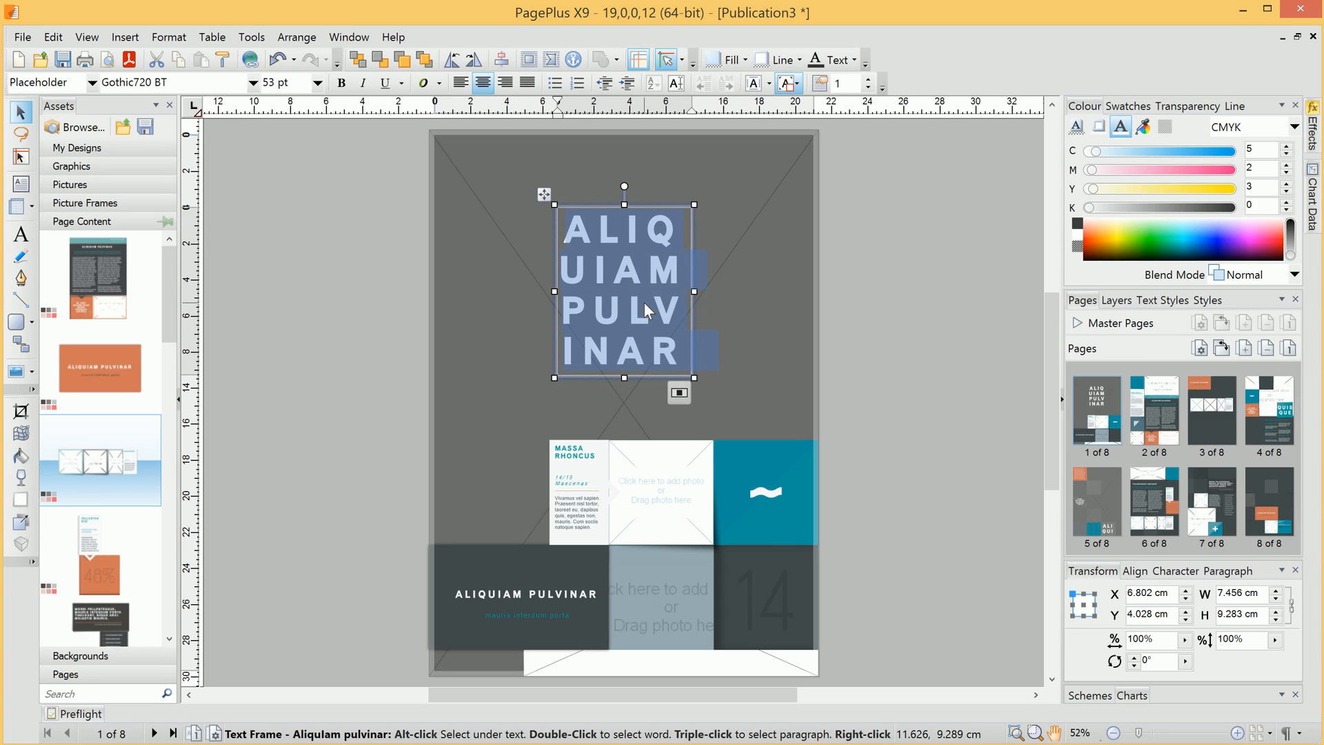
type("DECK")
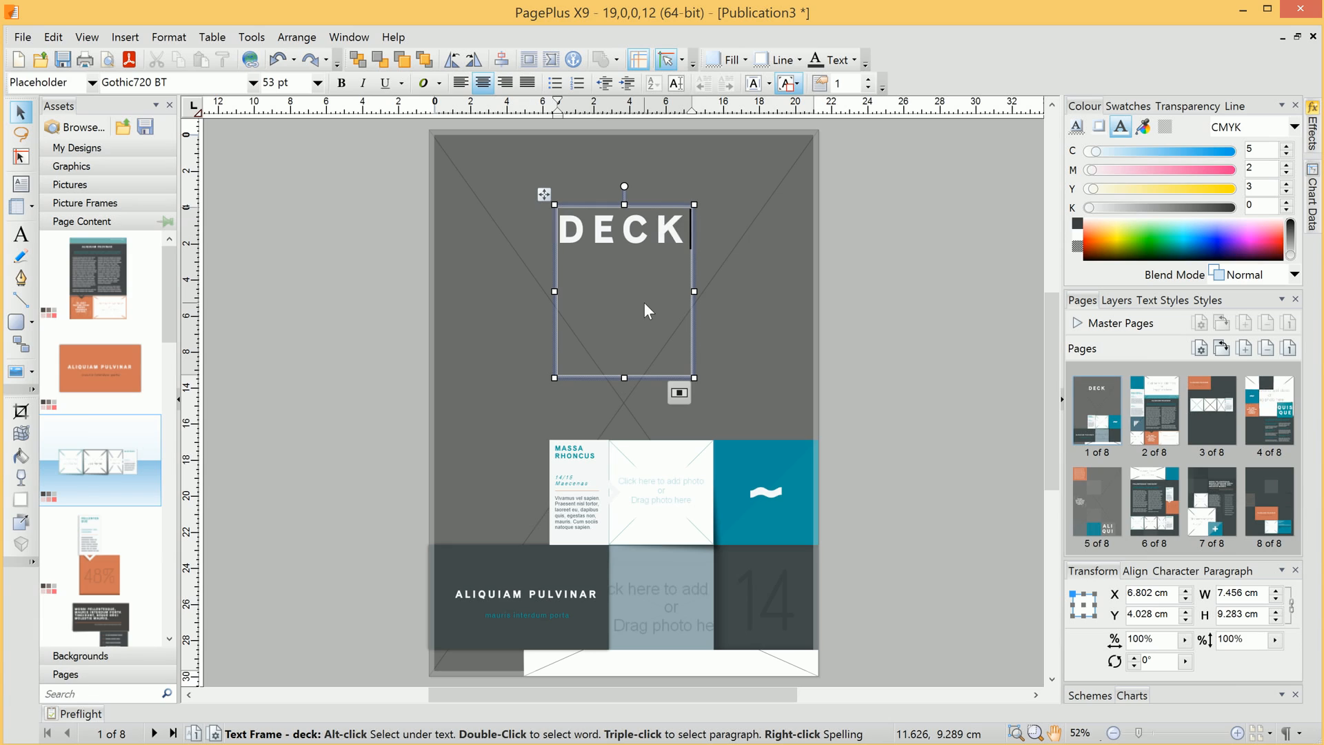
type("ard indus")
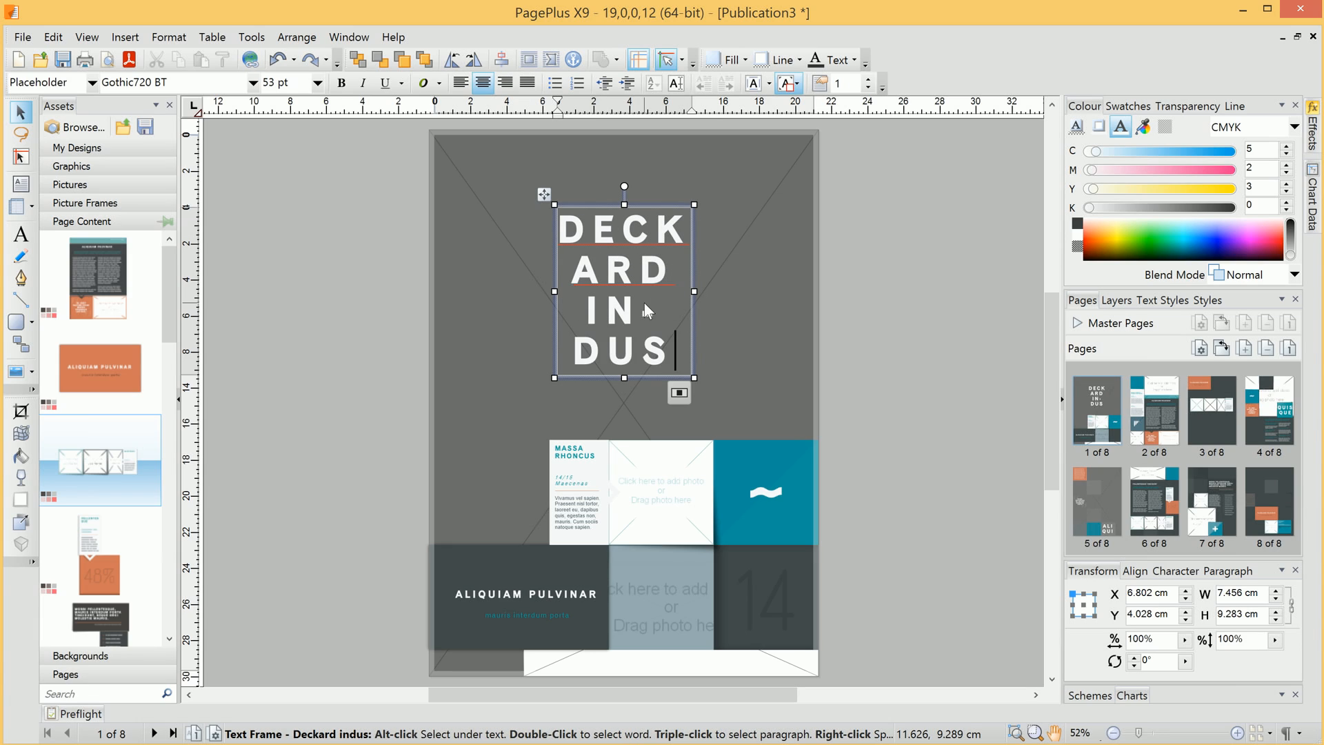
type("tries")
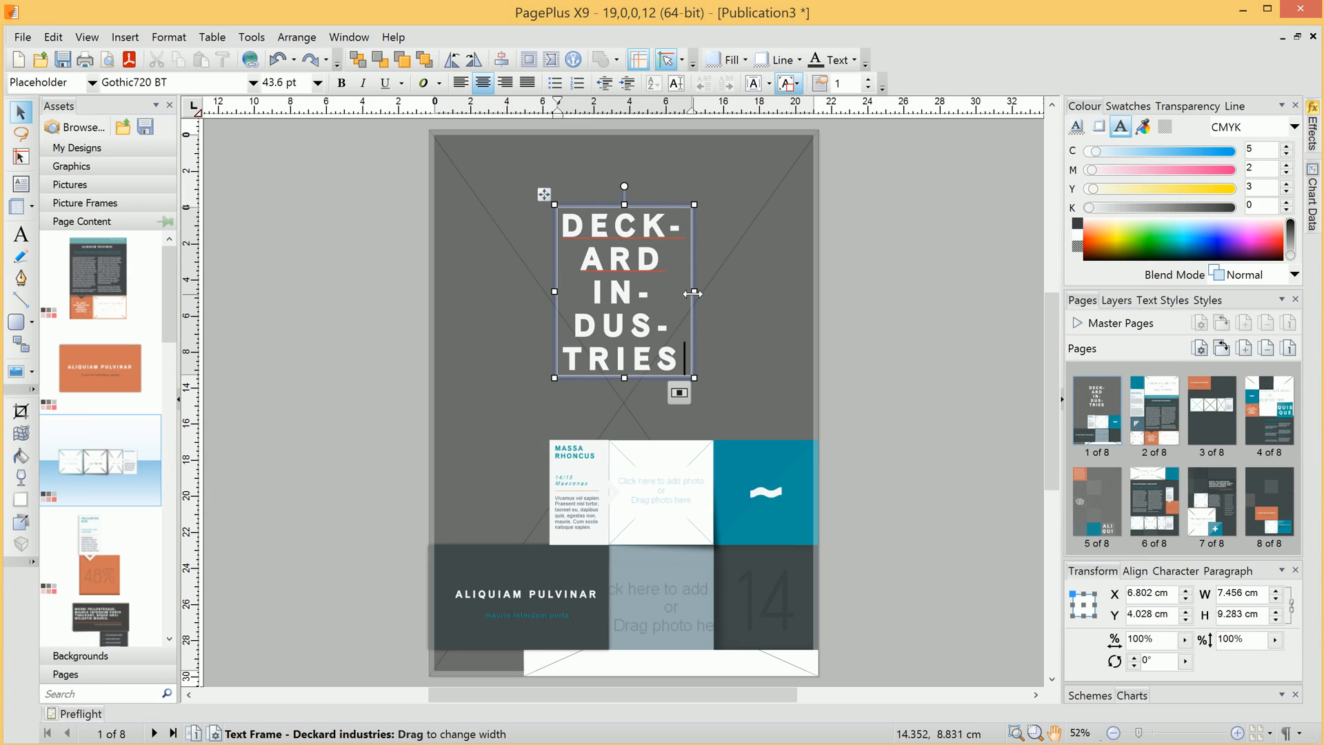
left_click_drag(693, 293, 796, 298)
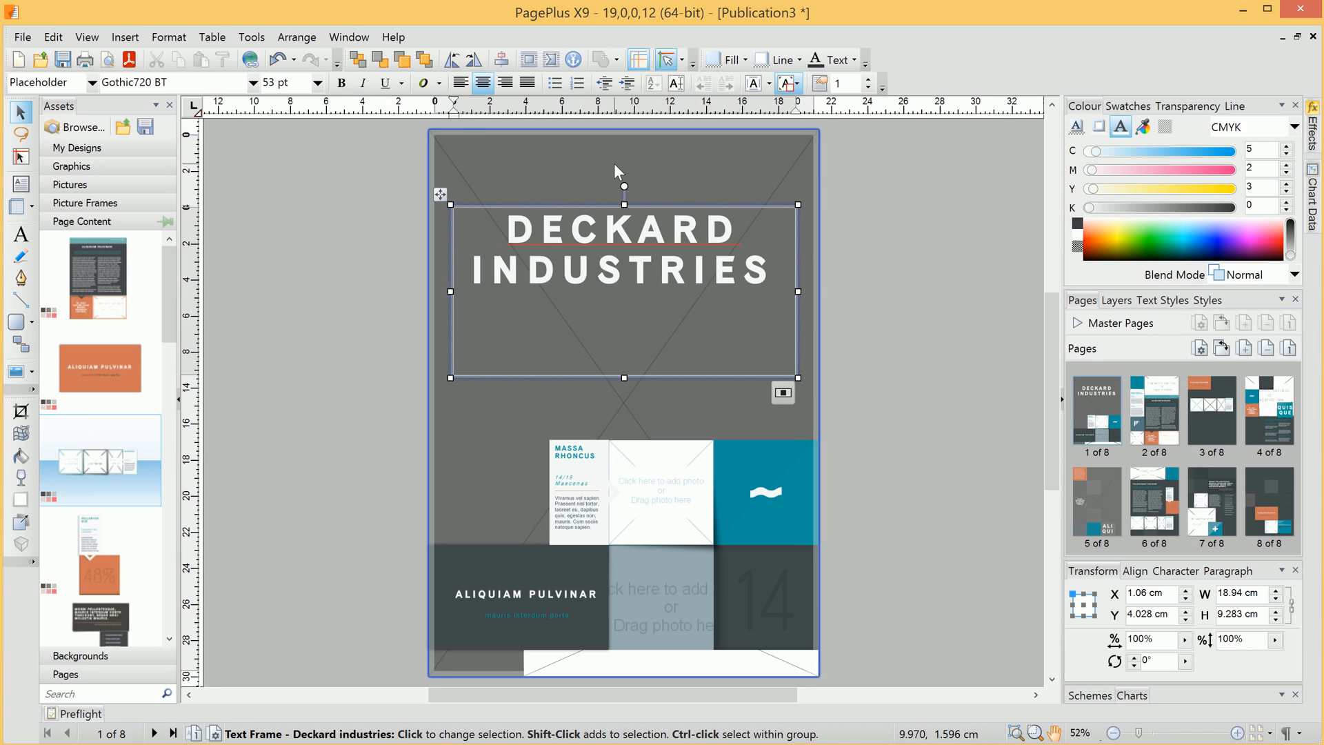
left_click(852, 315)
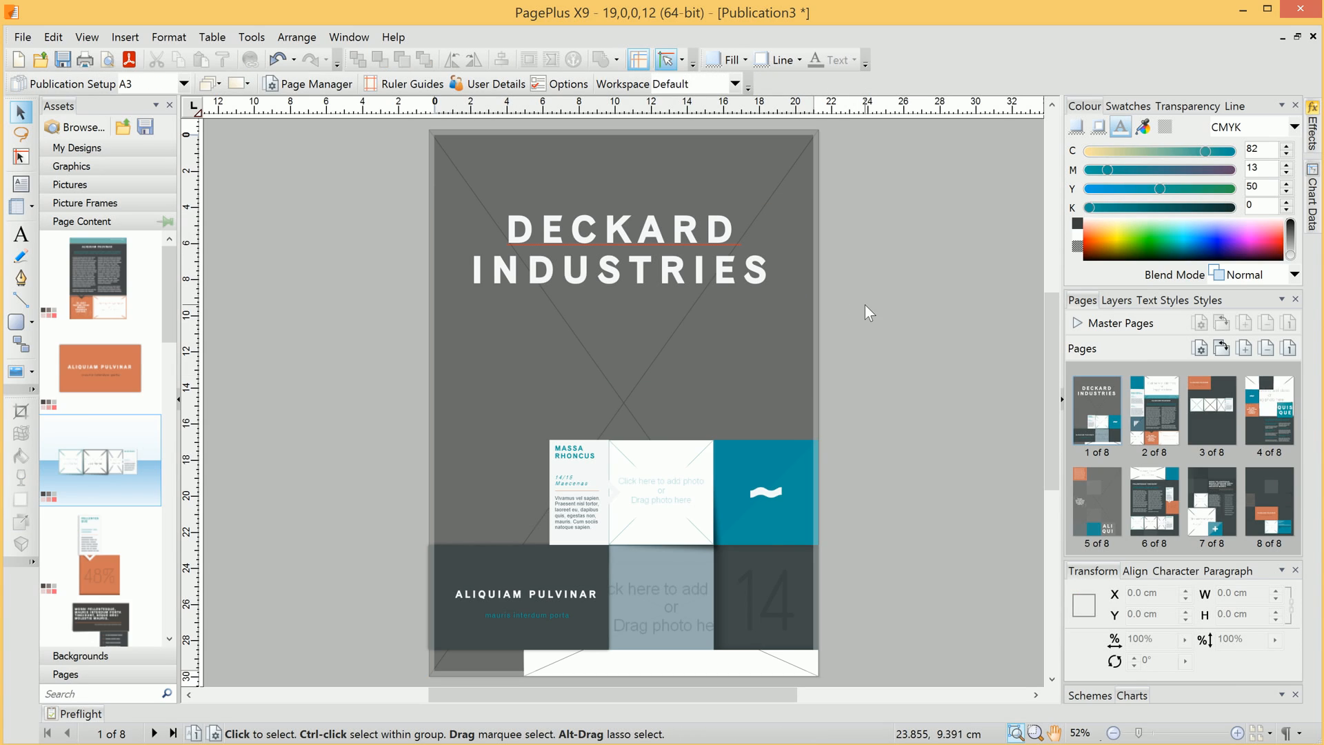
- Import the canary and foggytop_01 (1) photos into the Pictures assets
left_click(83, 186)
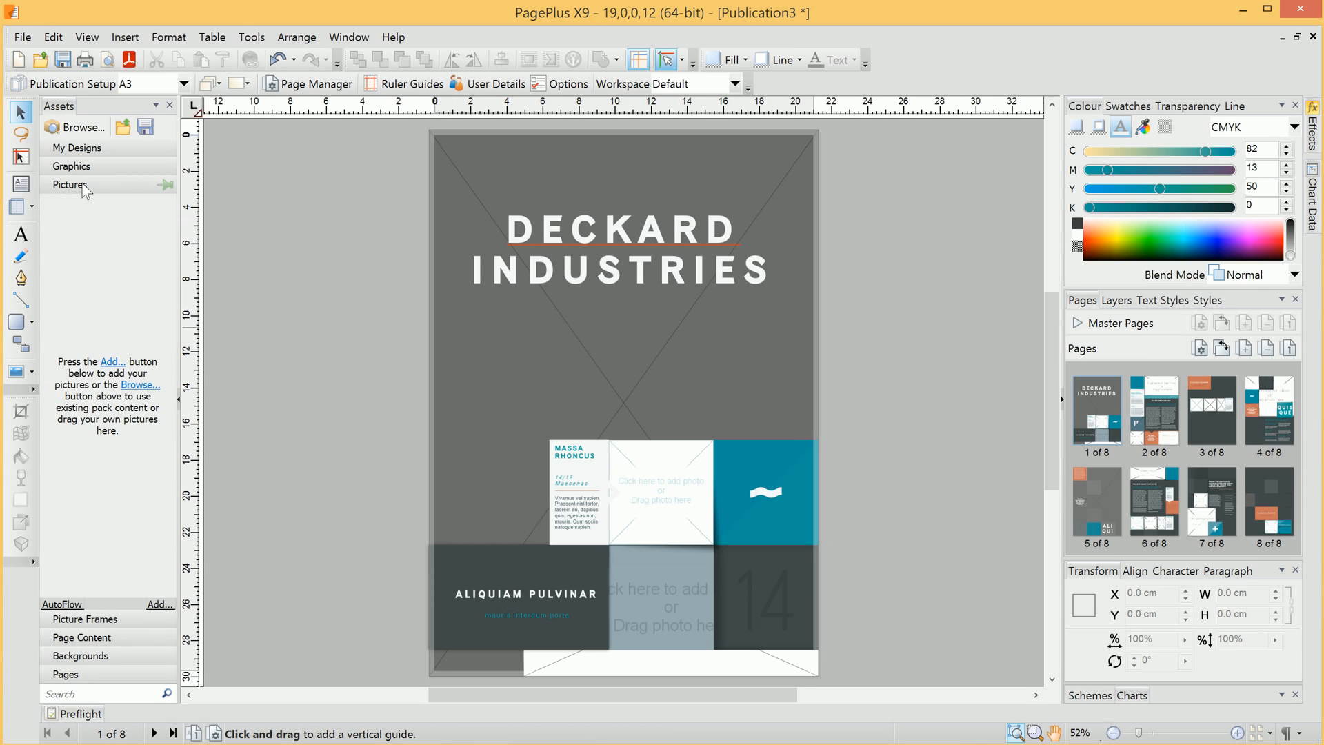
left_click(112, 363)
left_click_drag(732, 262, 905, 568)
left_click(606, 424)
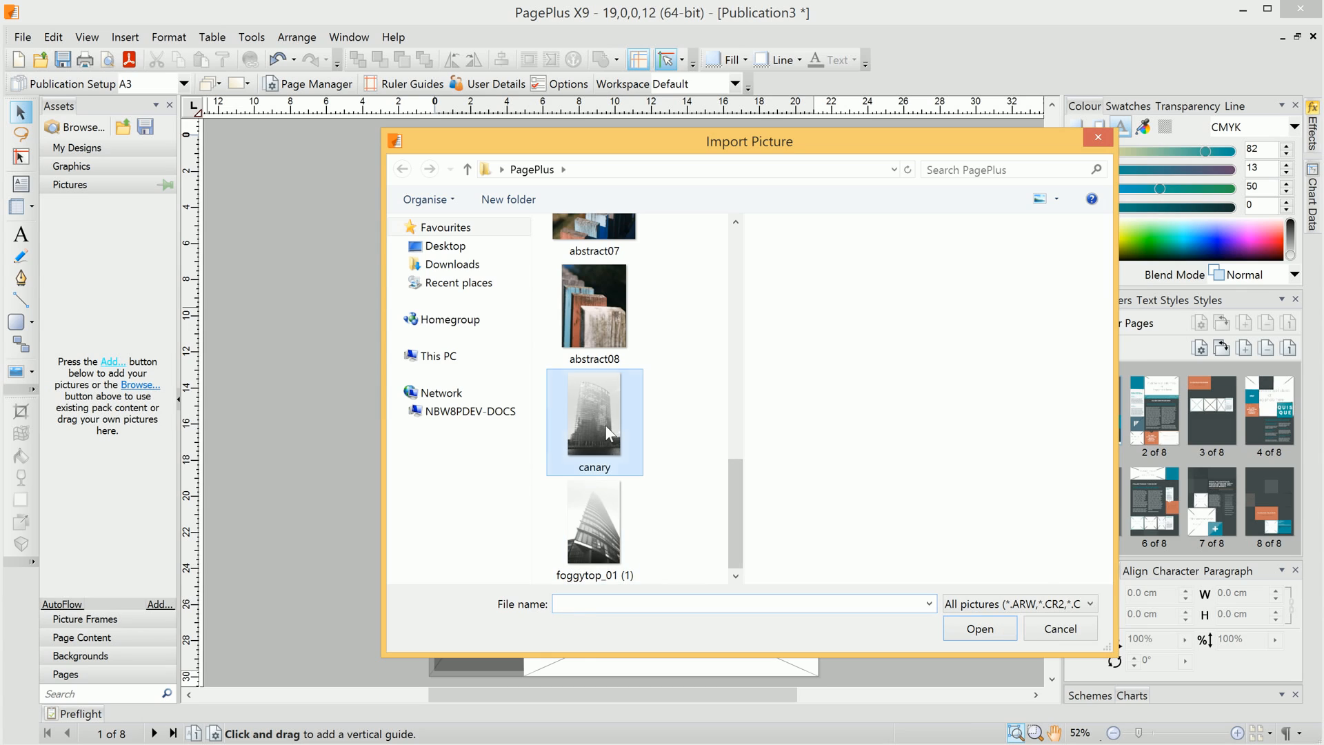
left_click(605, 526, "ctrl")
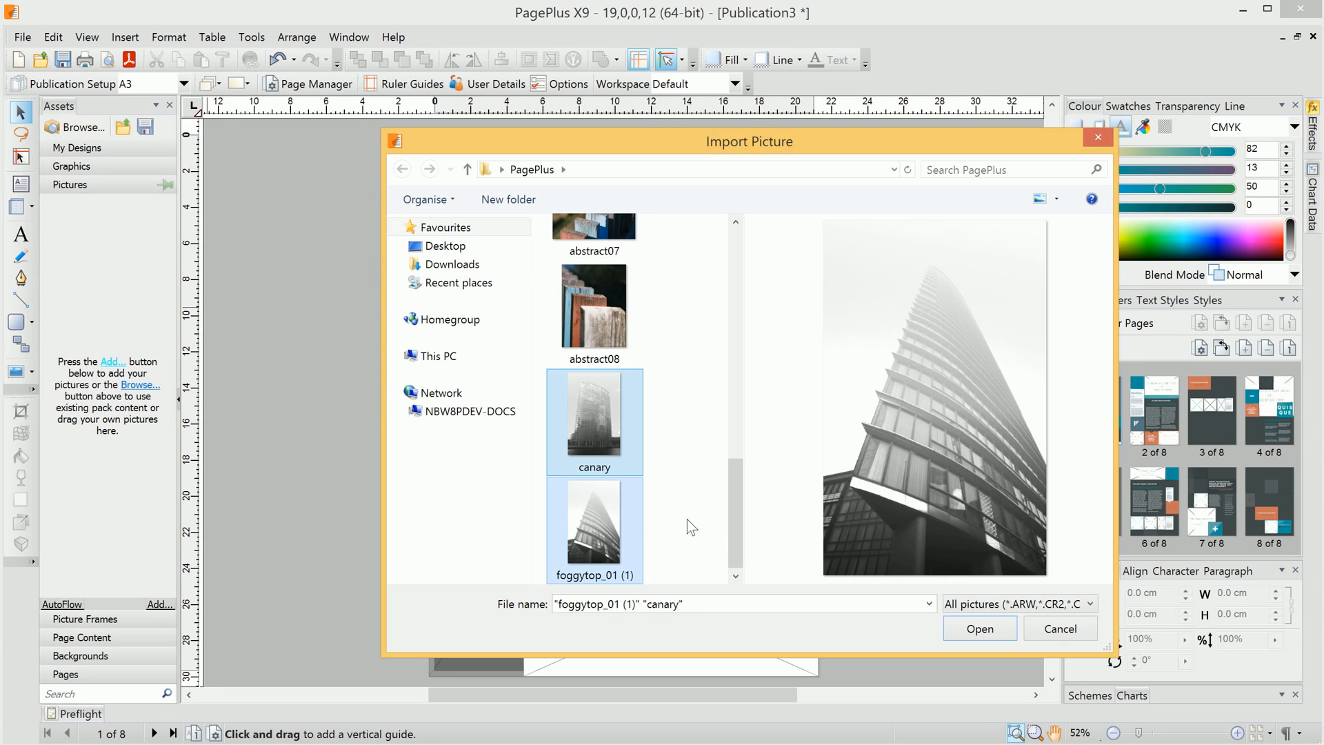
left_click(973, 629)
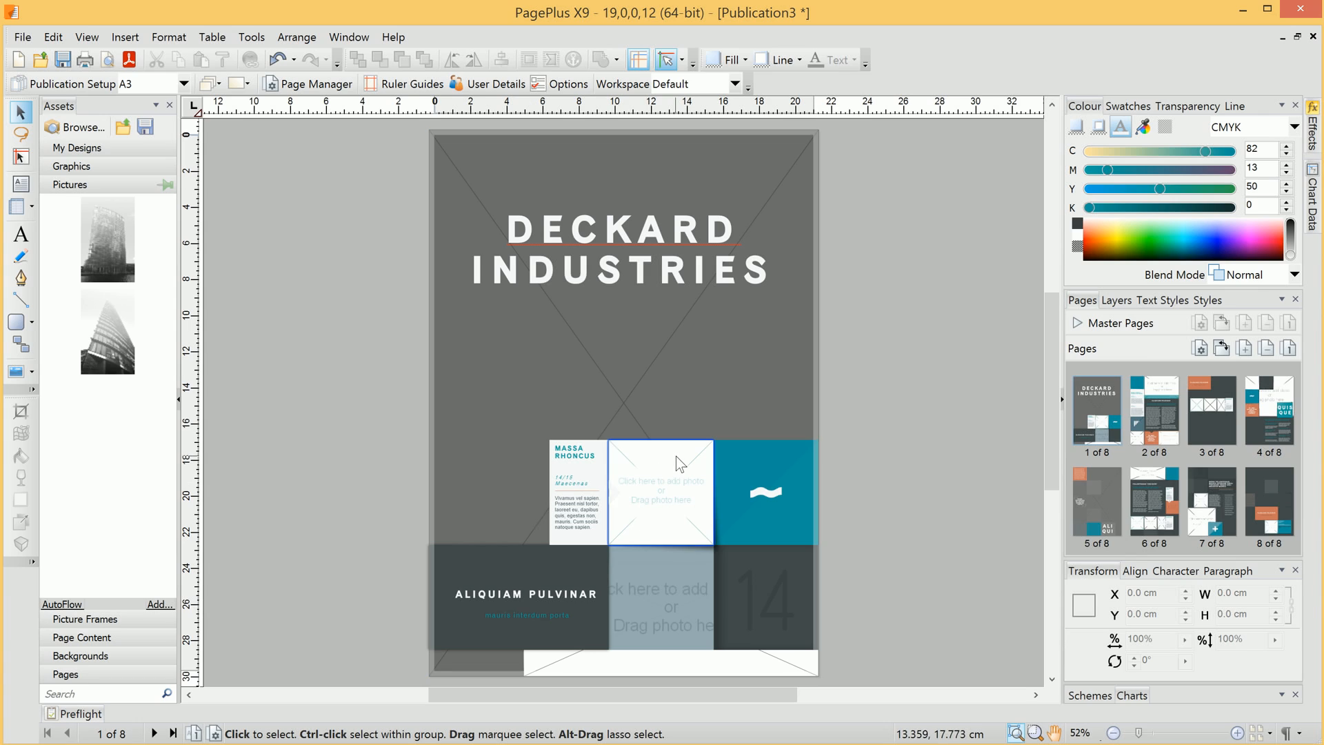
- Place the canary photo in the upper frame and shift it down within the frame
left_click(669, 622)
scroll(669, 622, "up", 2)
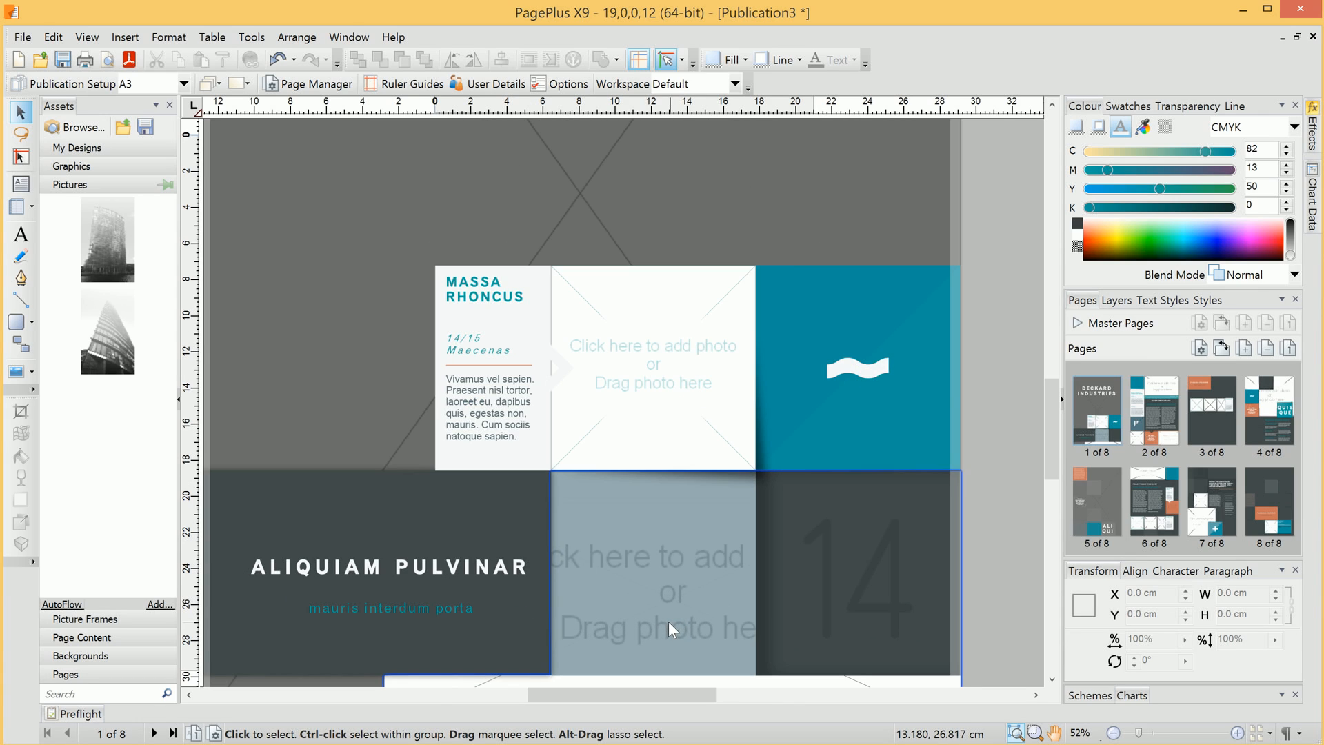
scroll(668, 623, "up", 3)
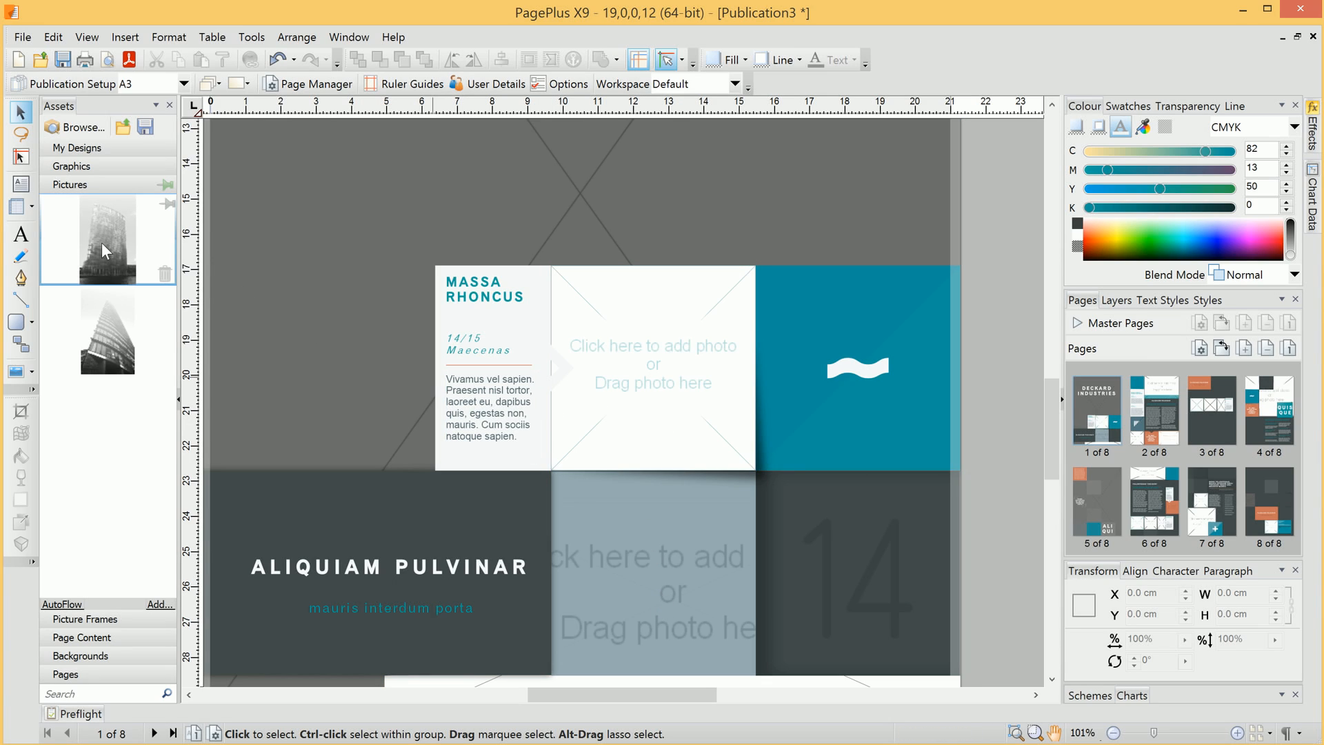
left_click_drag(103, 242, 653, 373)
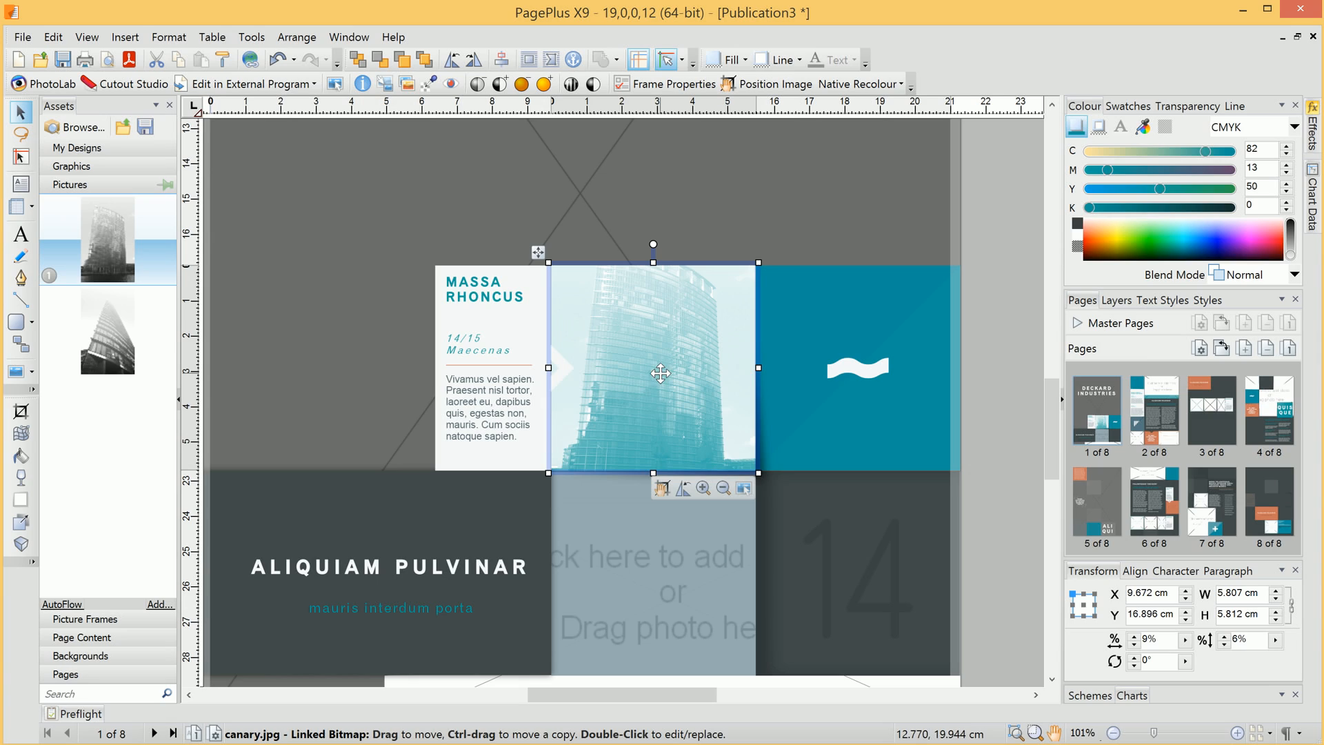
left_click(662, 489)
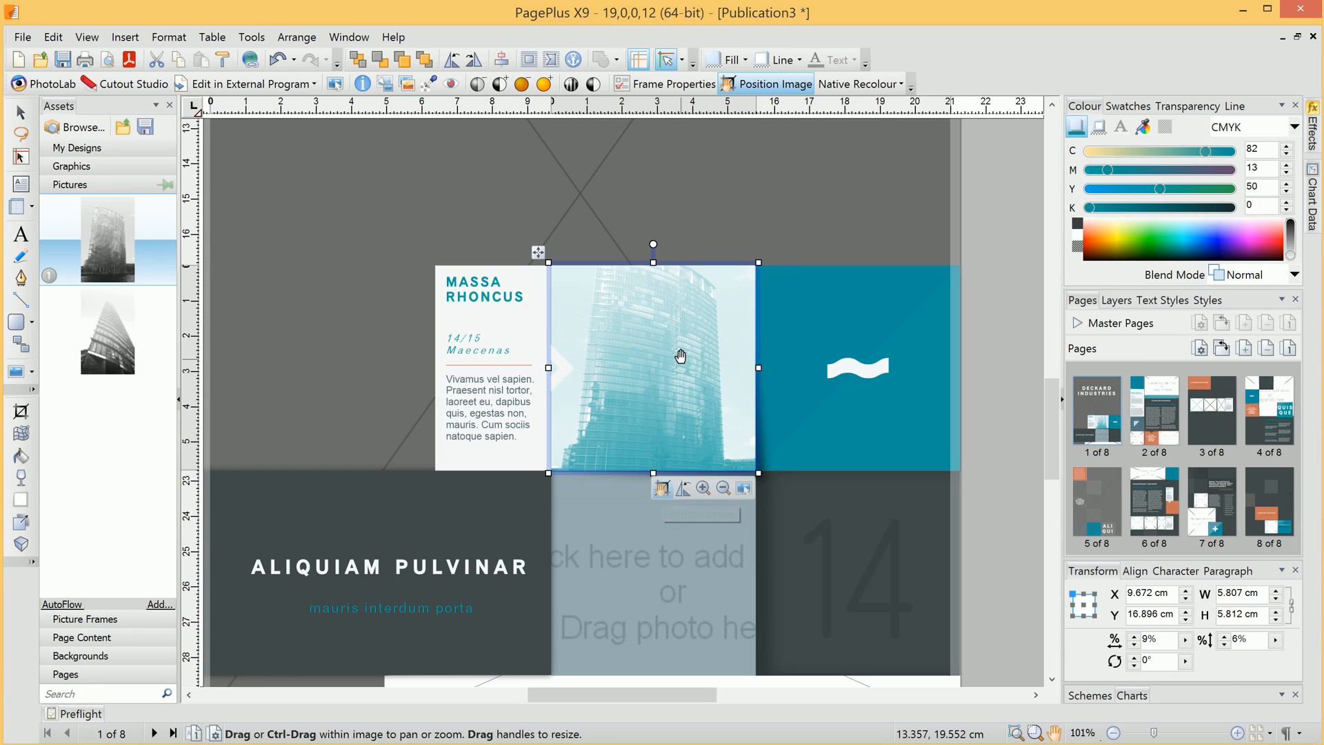
left_click_drag(674, 346, 664, 395)
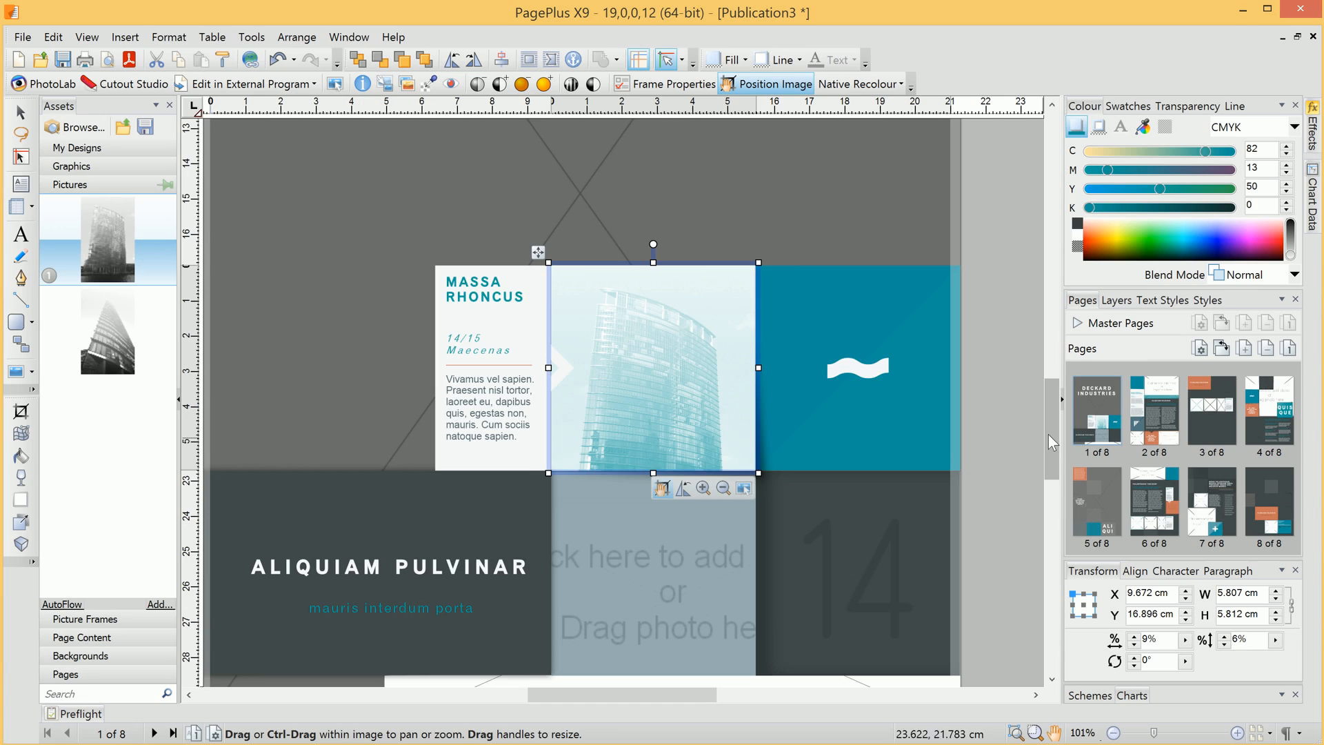
- Fill the lower frame with the foggytop photo and reposition it inside the frame
scroll(1053, 428, "down", 3)
left_click_drag(122, 333, 663, 480)
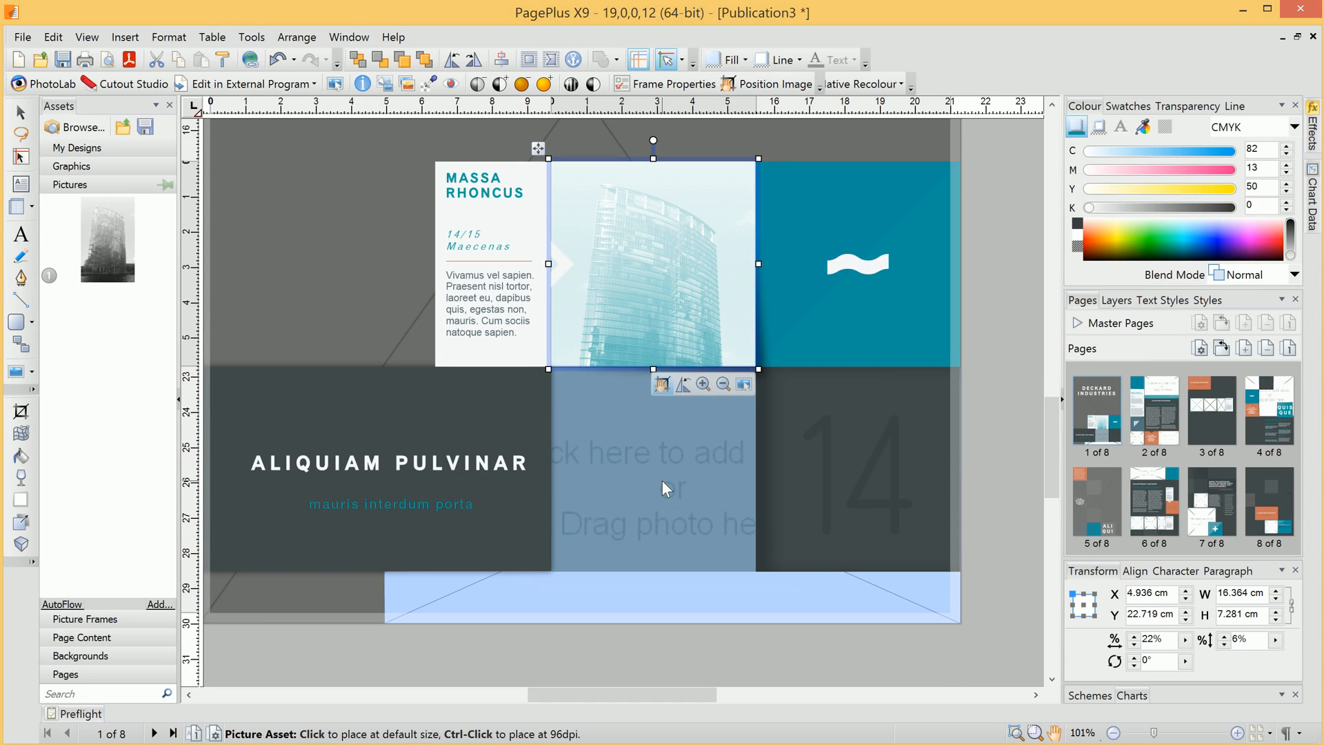
left_click_drag(724, 597, 677, 249)
left_click_drag(676, 197, 676, 198)
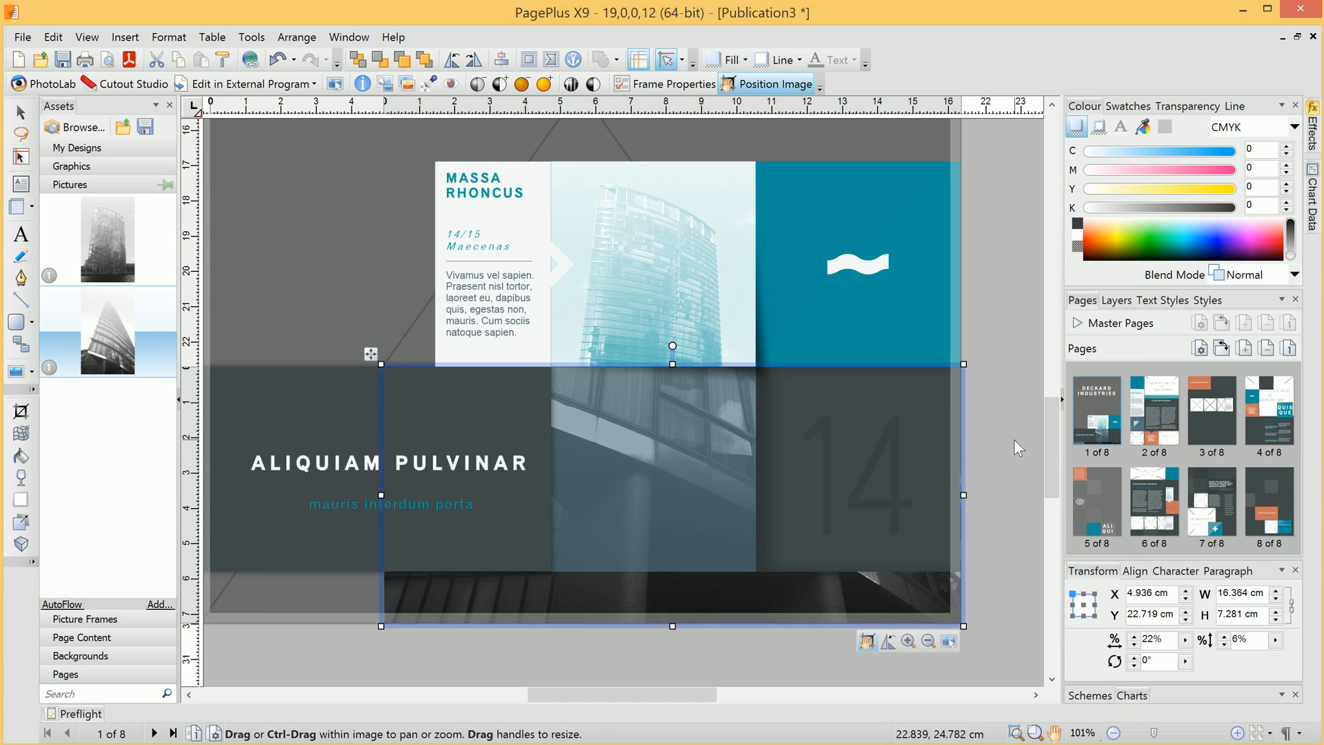
left_click(1020, 438)
scroll(539, 427, "down", 3)
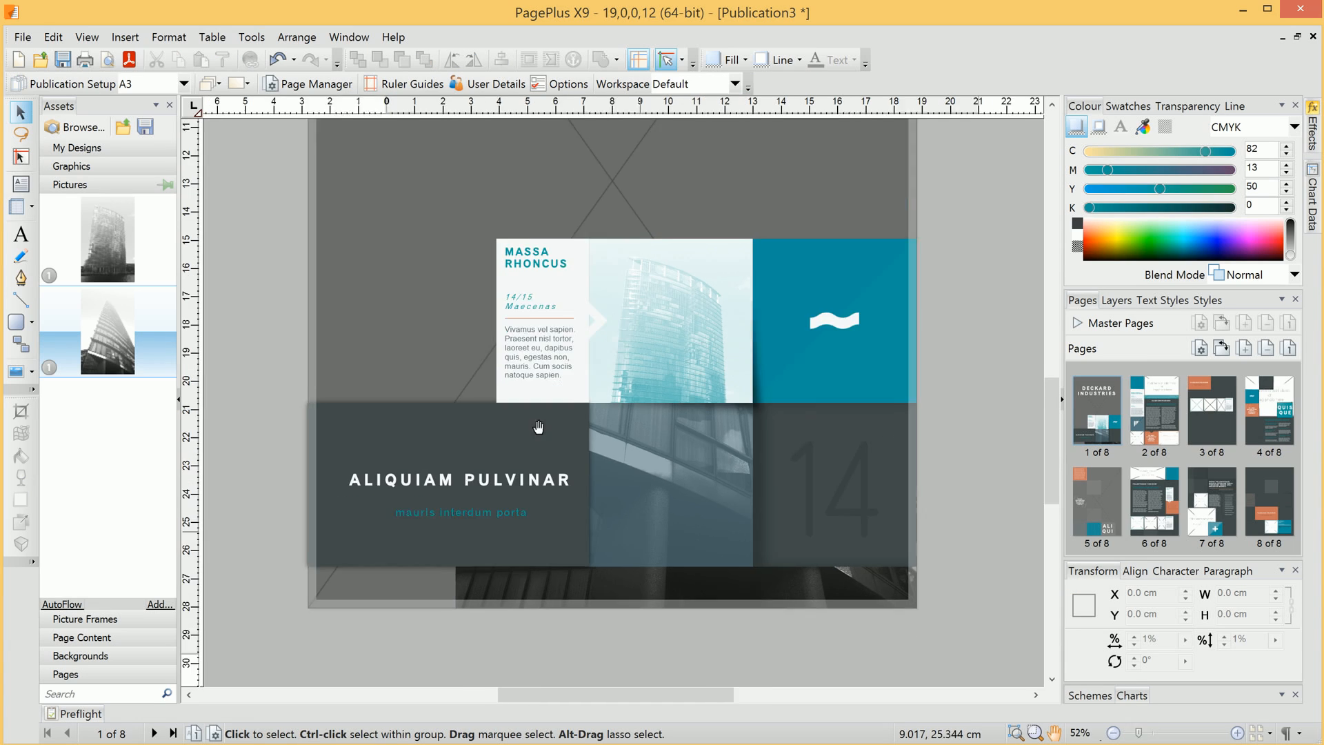
scroll(539, 427, "up", 2)
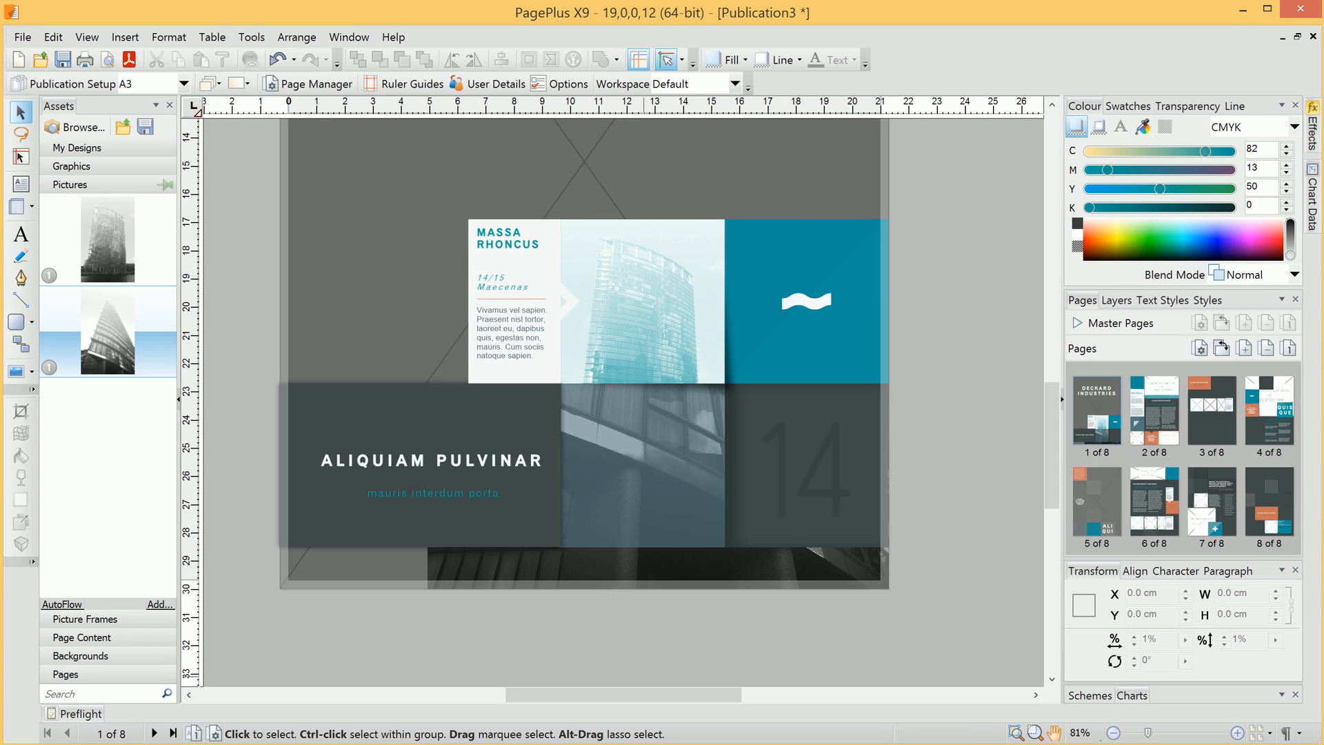
- Create a new 8.5 × 5.5 cm Wide Business Card publication via the Startup Assistant
left_click(23, 36)
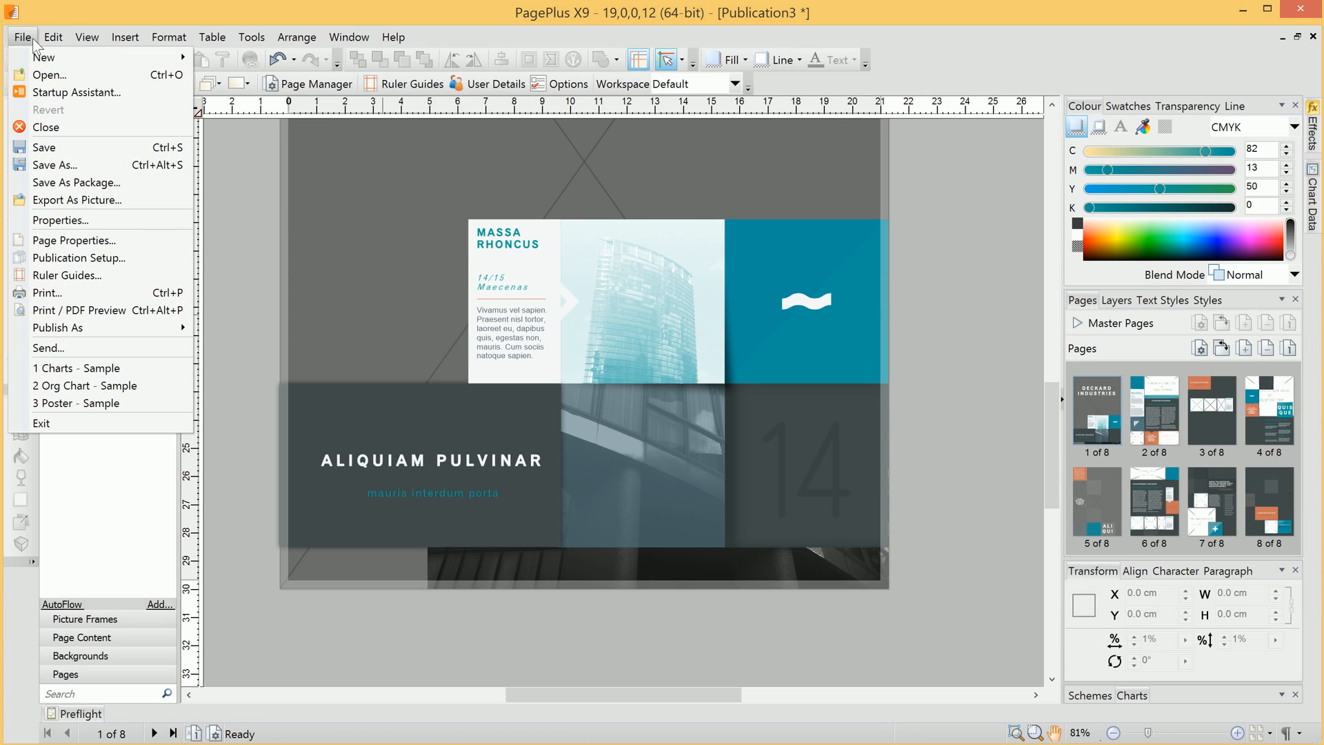
left_click(50, 94)
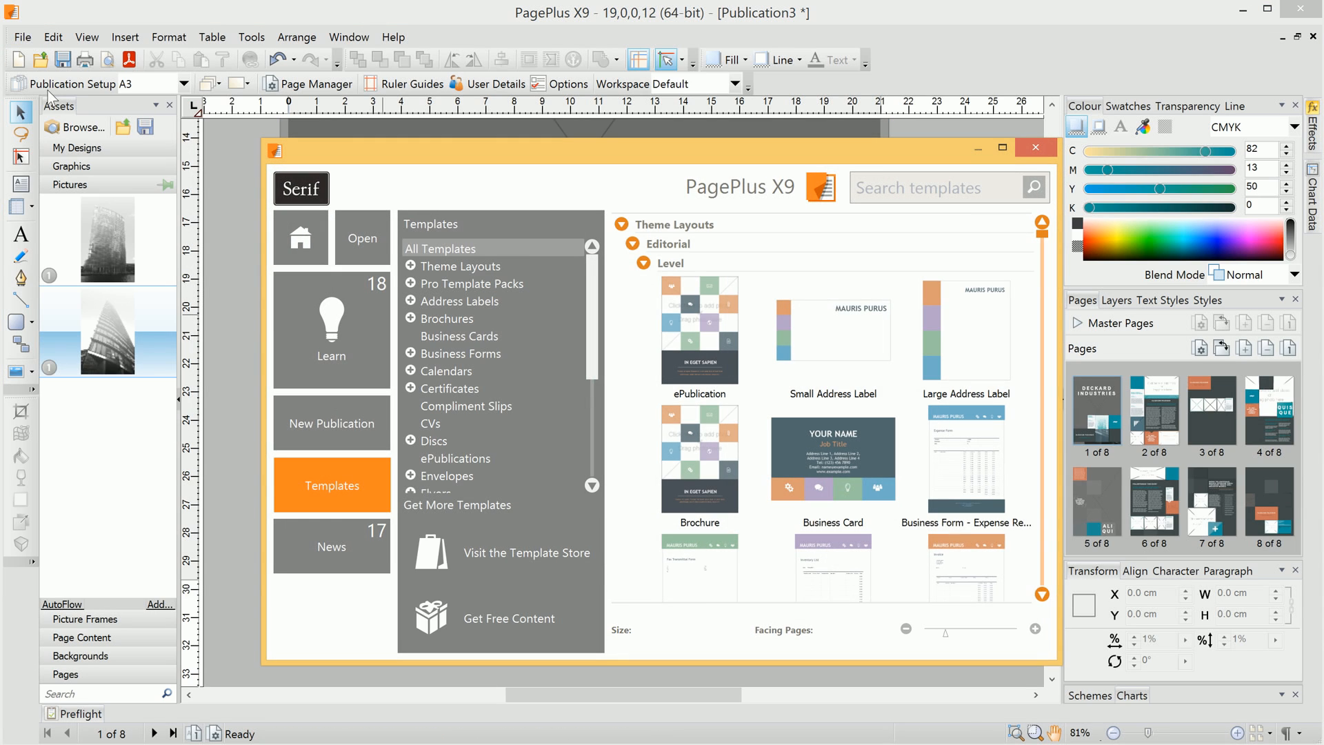
left_click(325, 428)
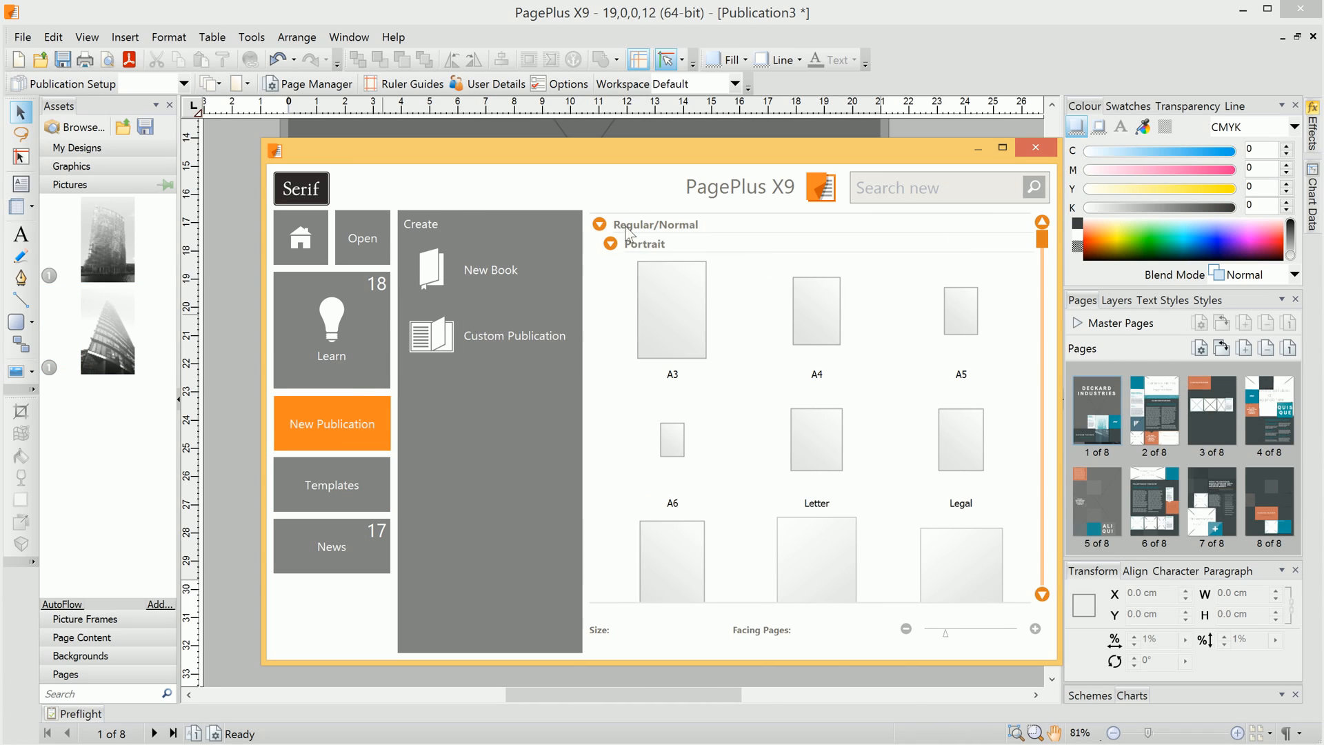
left_click(599, 226)
left_click(600, 243)
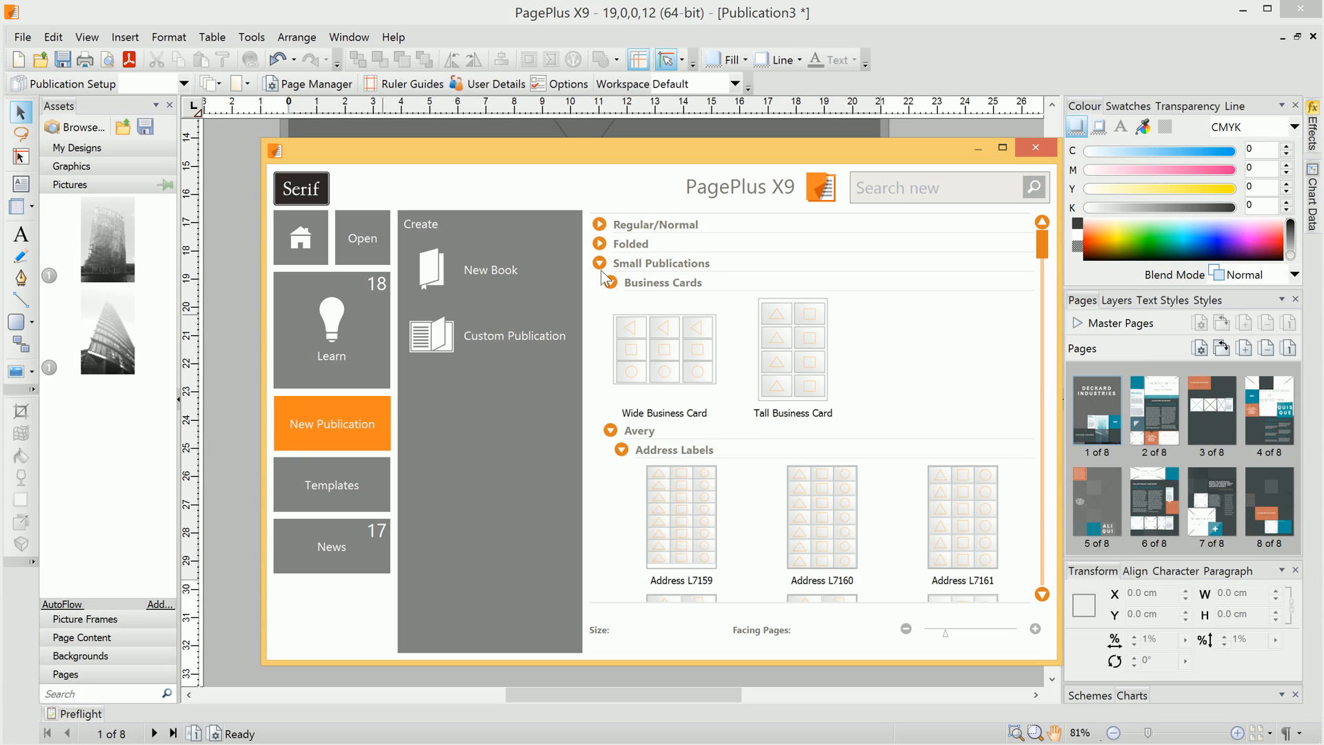
left_click(663, 372)
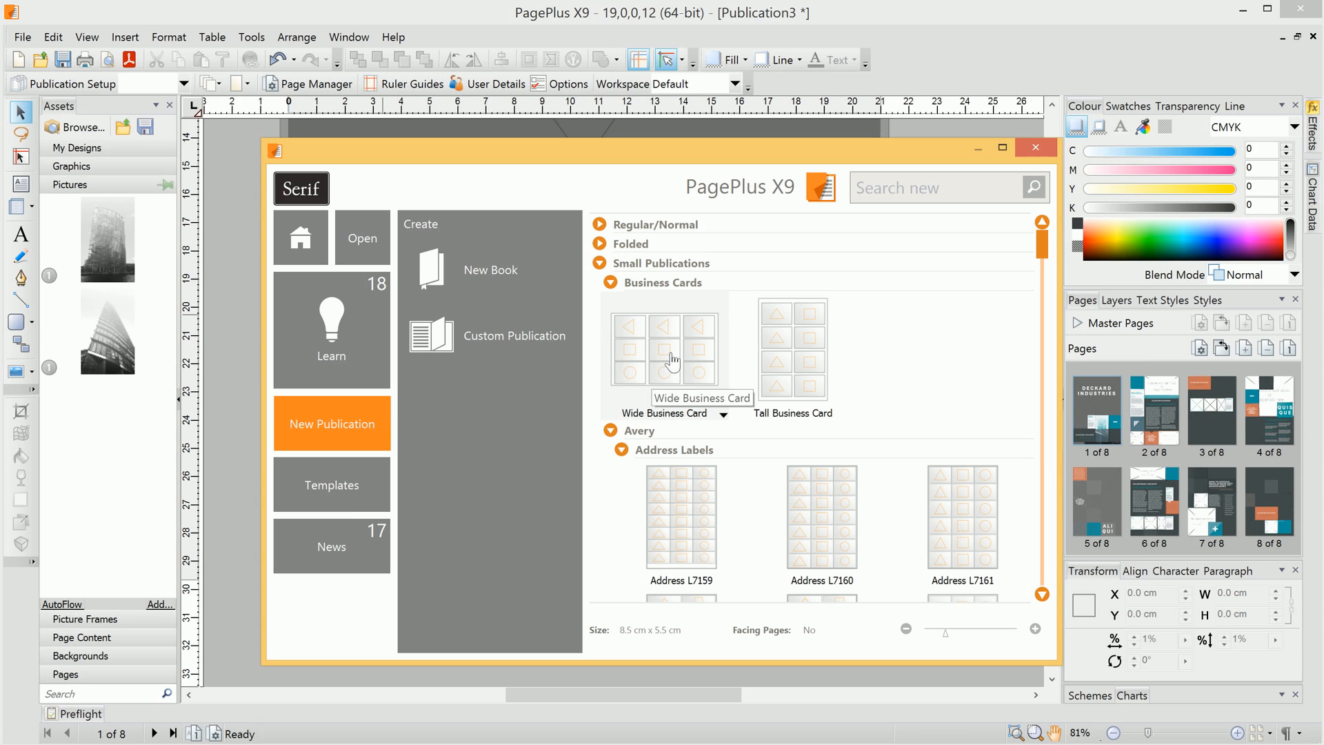
double_click(670, 360)
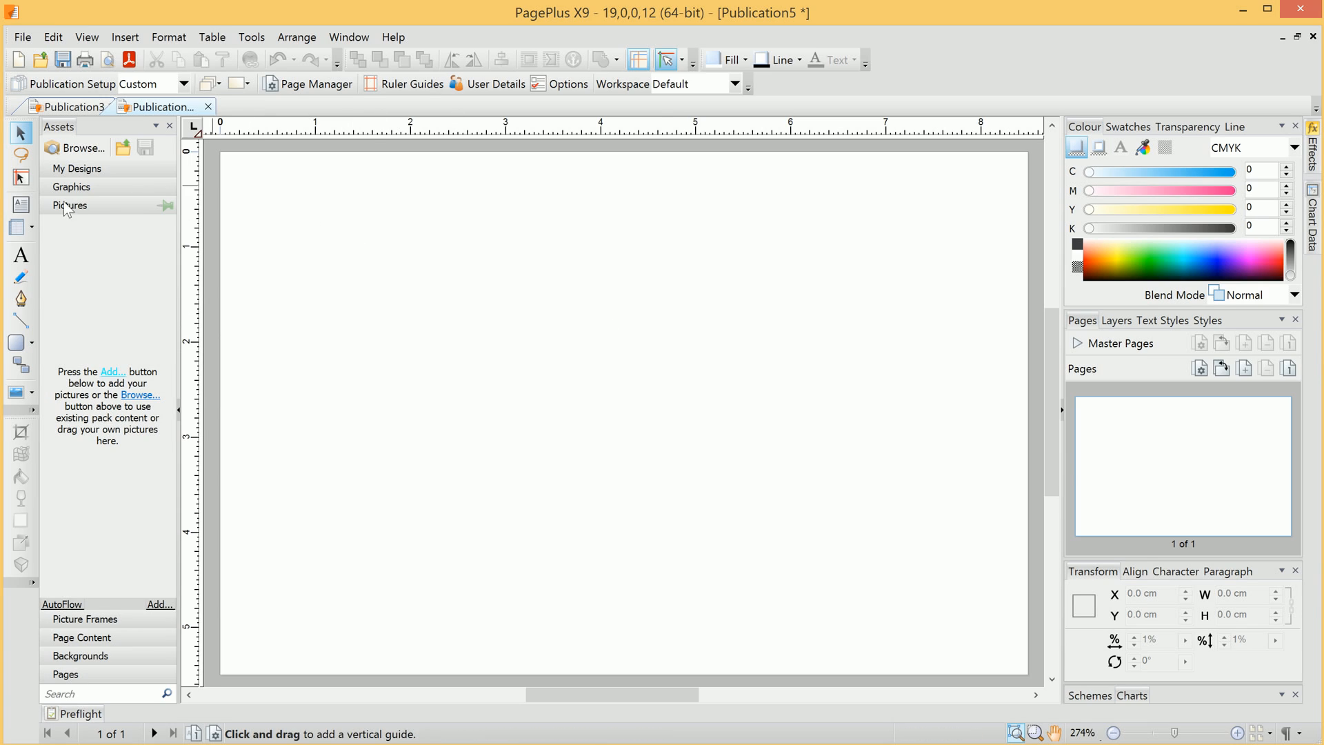
- Draw a 5.96 × 2.96 cm standard text frame across the upper card
left_click(21, 205)
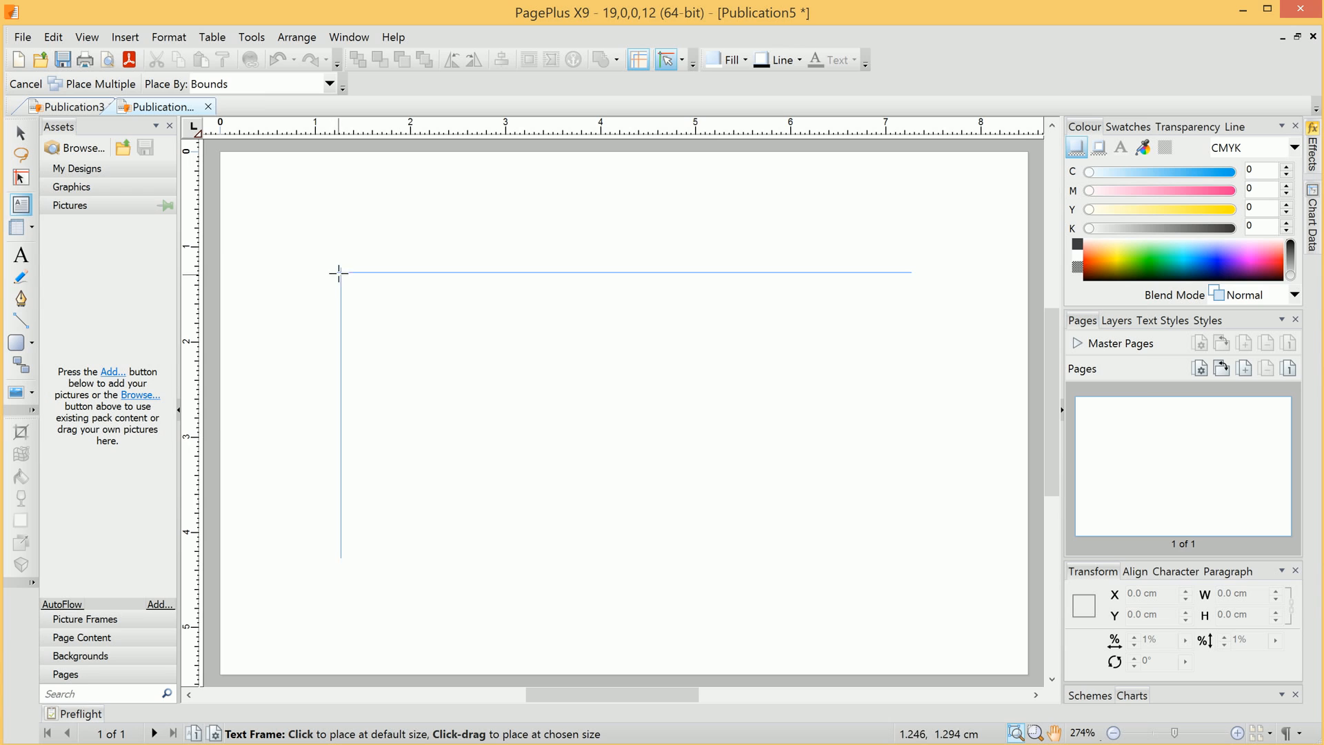
left_click_drag(341, 272, 907, 553)
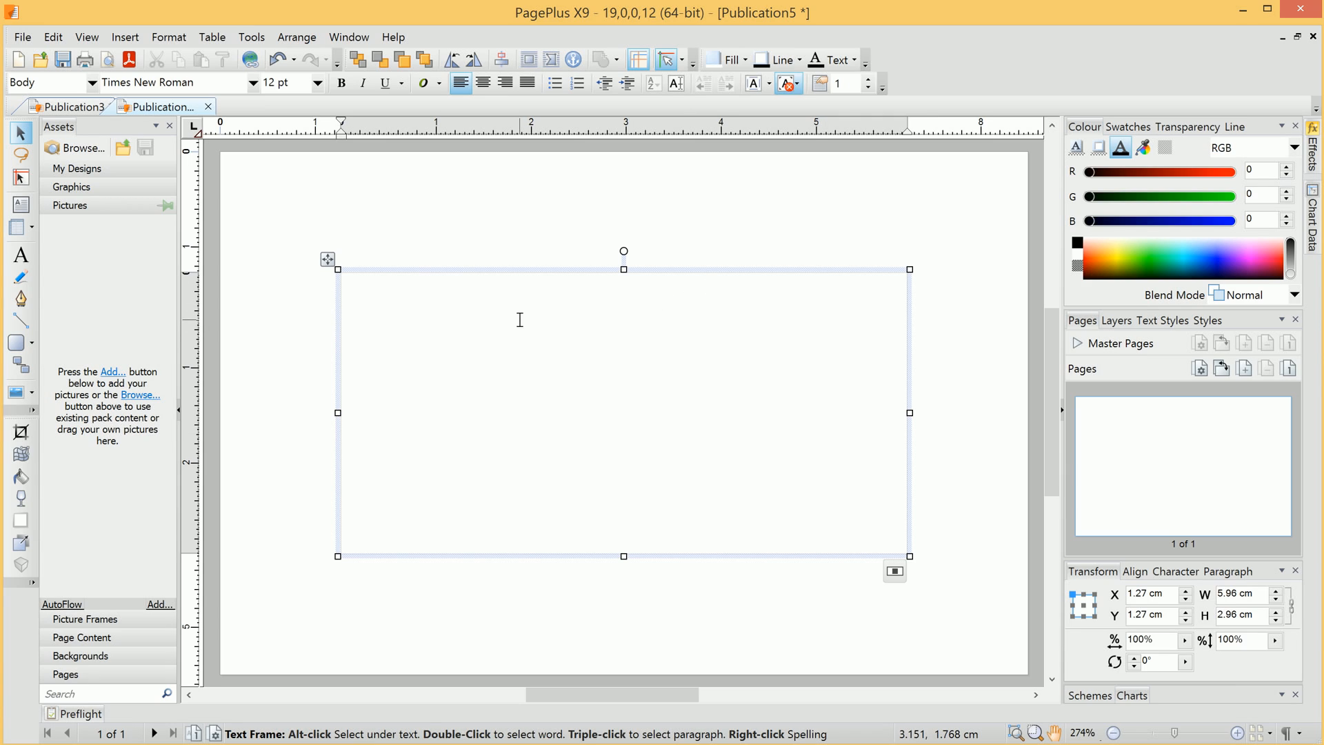
- Insert the Business Name and Business Company user-detail fields into the text frame
left_click(124, 38)
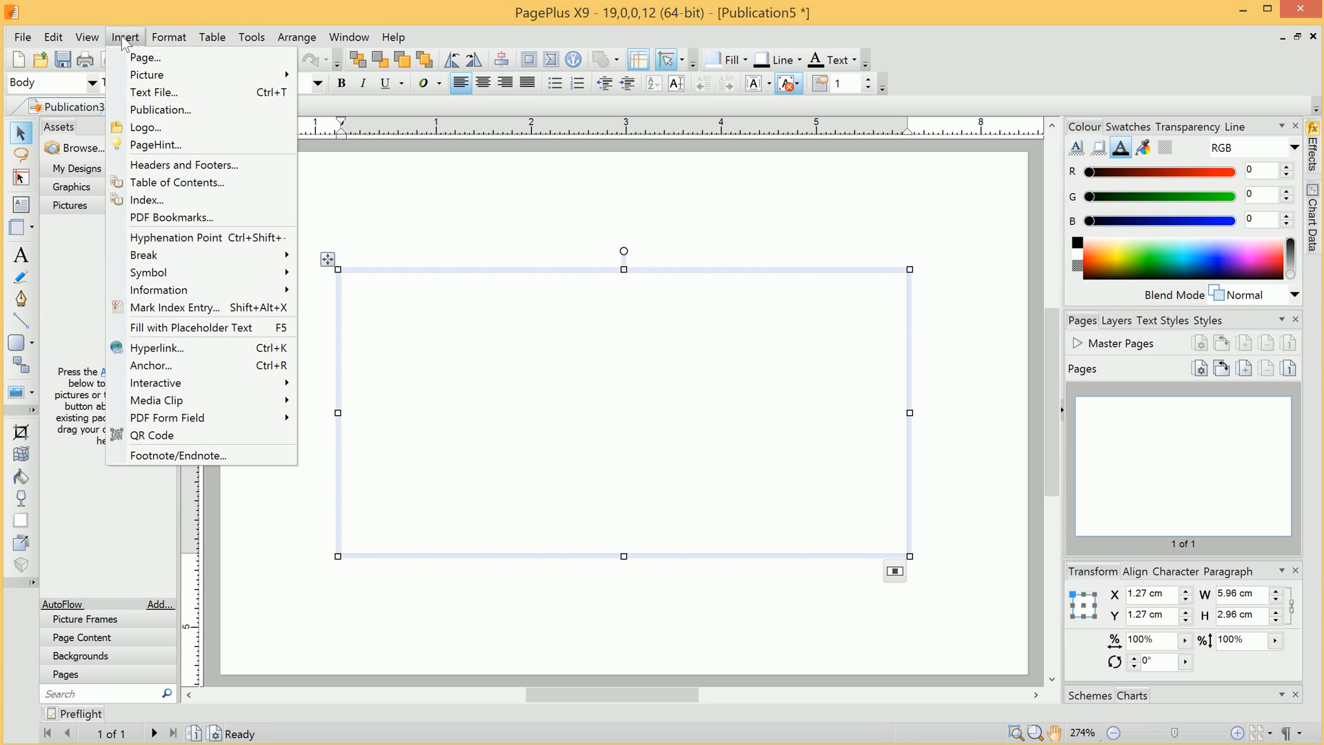
mouse_move(224, 295)
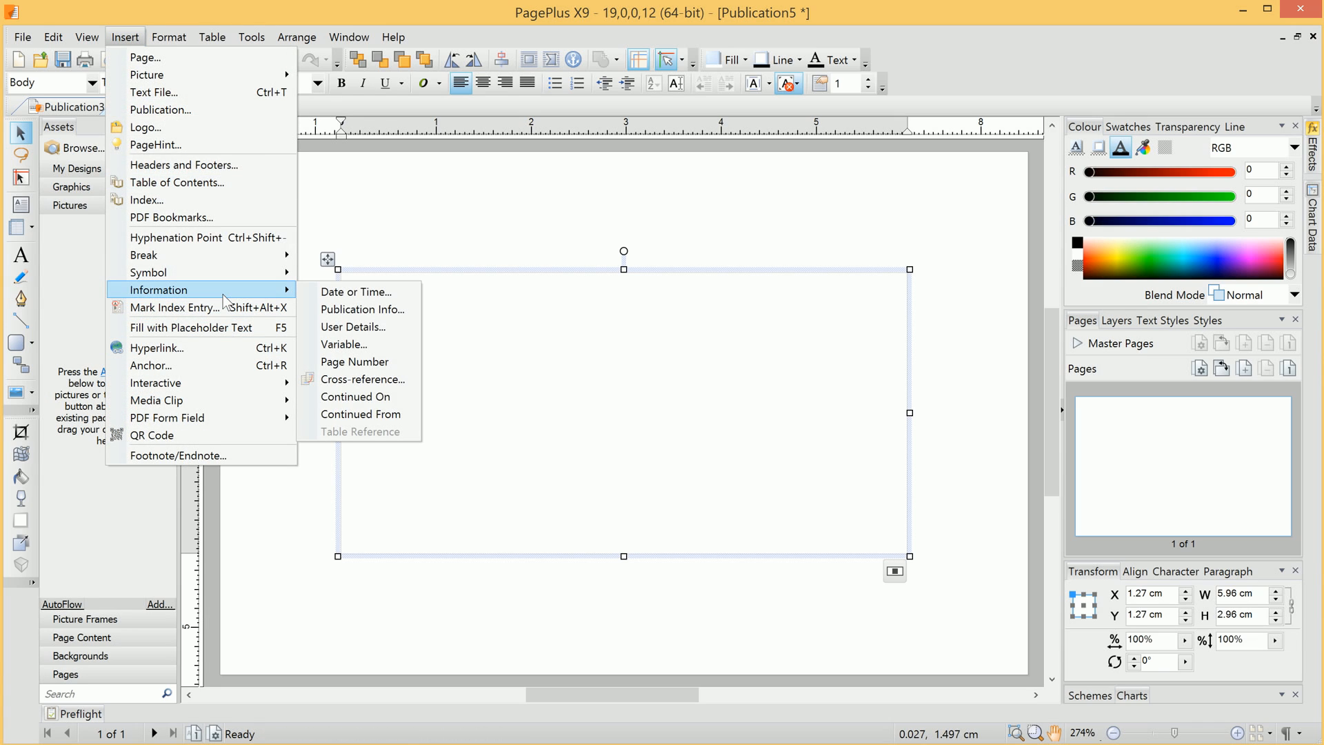
left_click(377, 328)
left_click(598, 330)
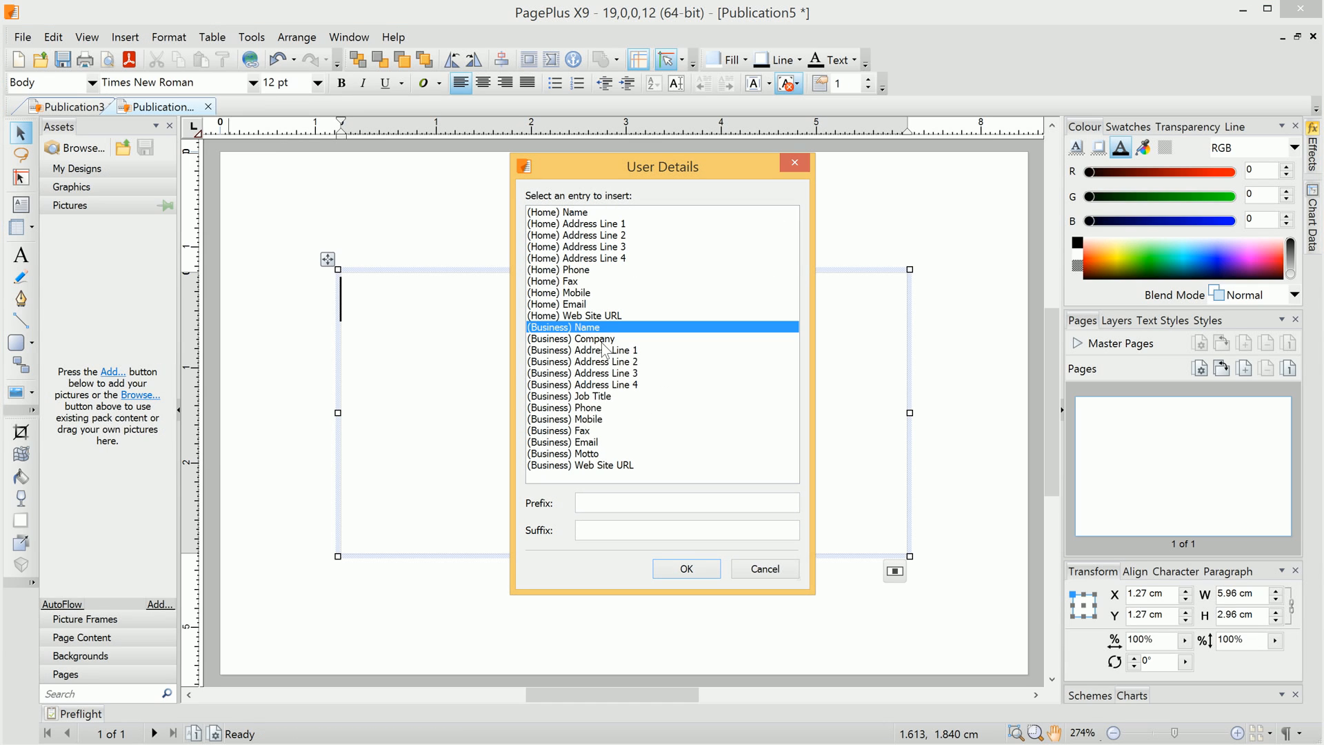
left_click(691, 570)
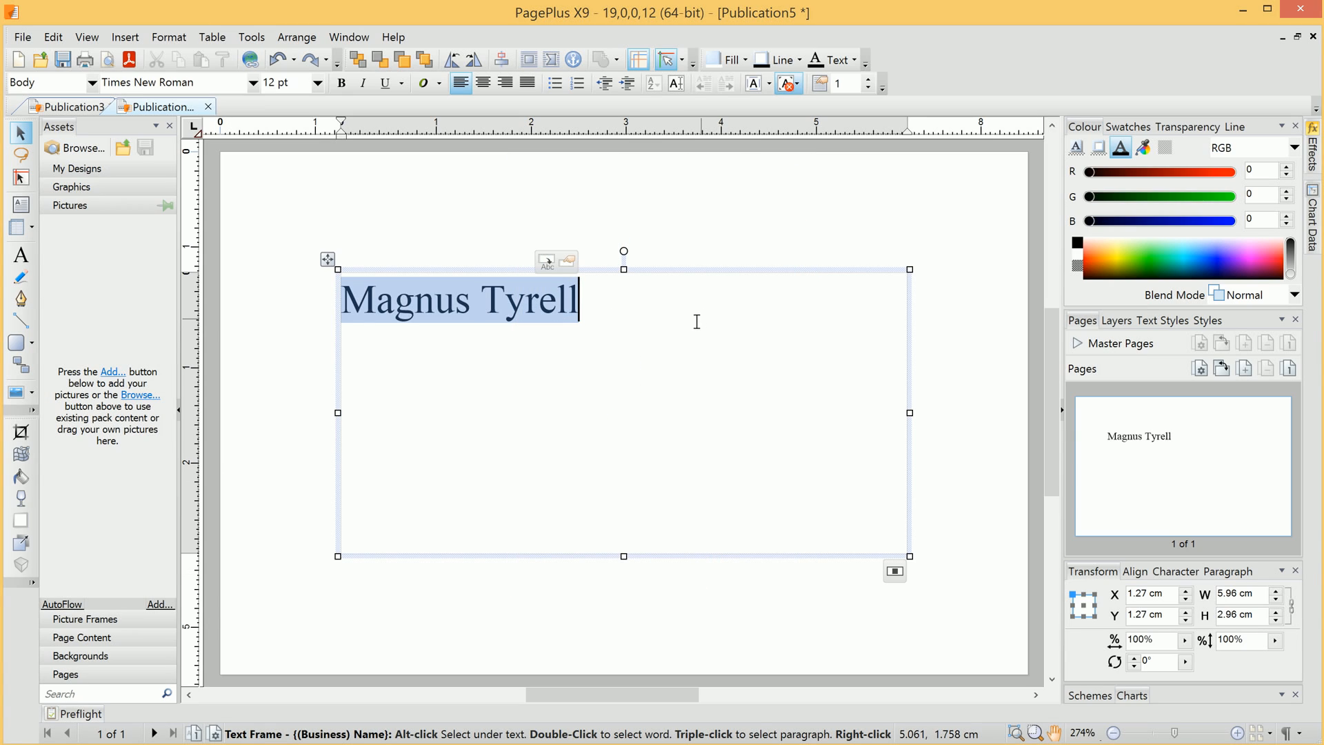
left_click(125, 36)
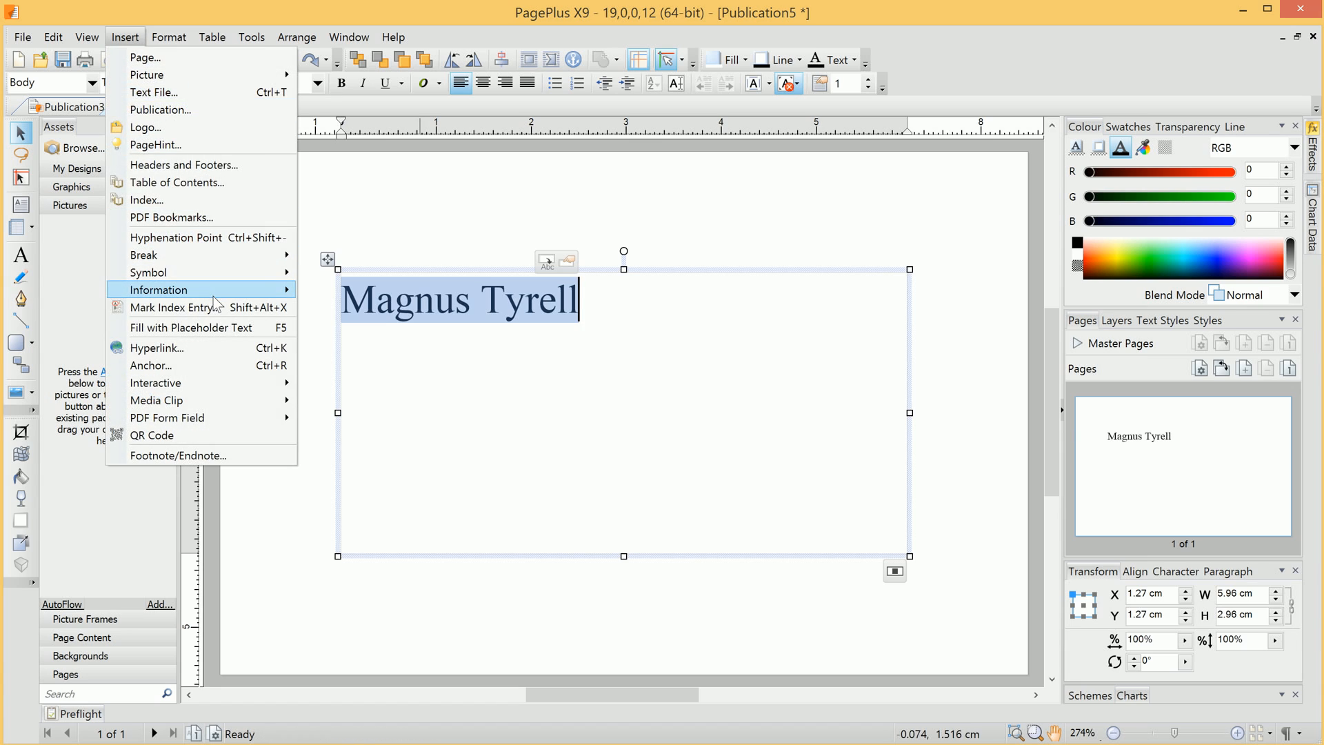
mouse_move(207, 290)
left_click(359, 338)
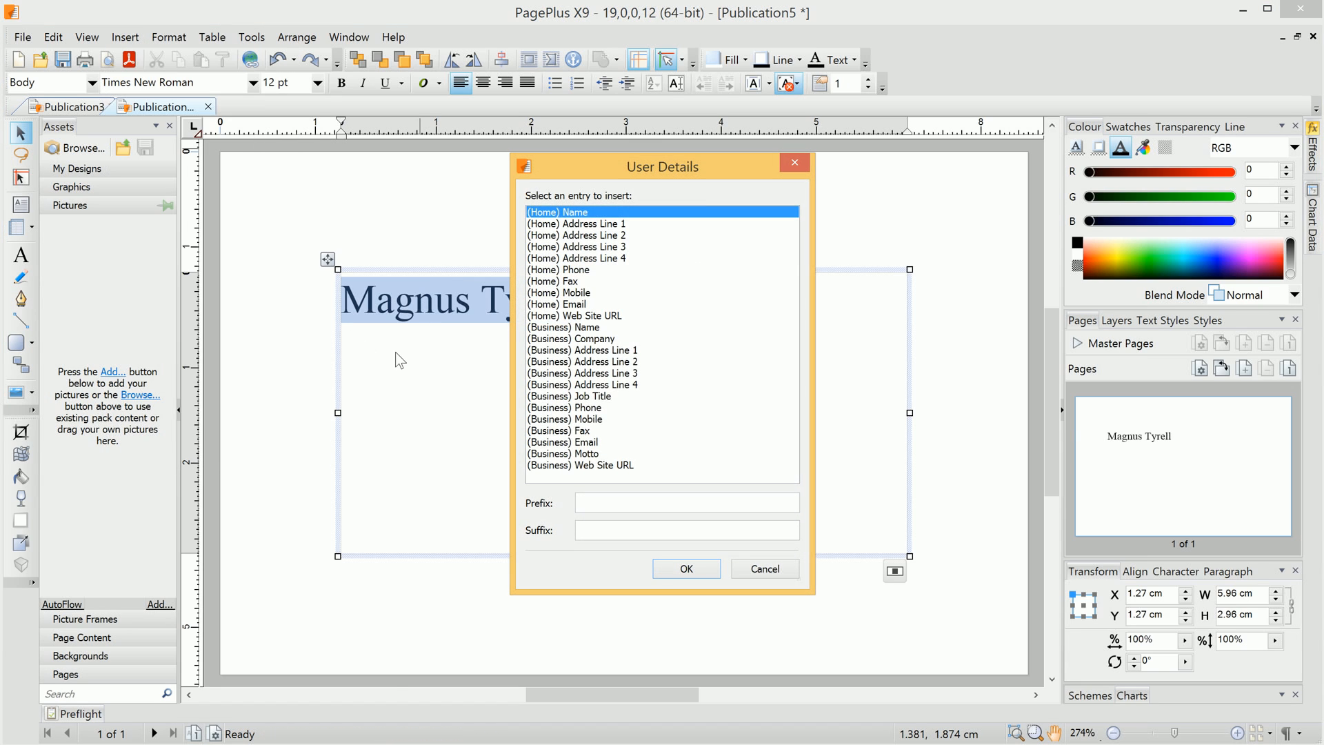
left_click(629, 349)
left_click(629, 339)
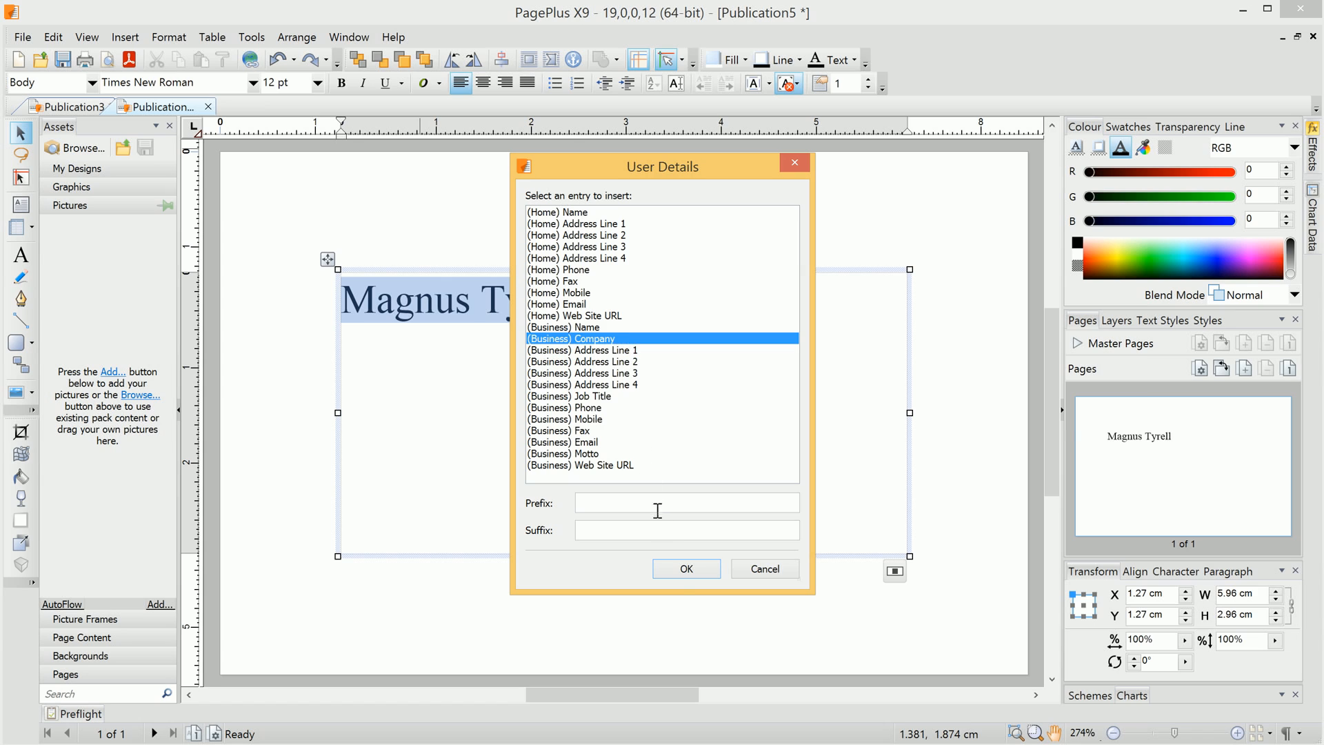
left_click(683, 568)
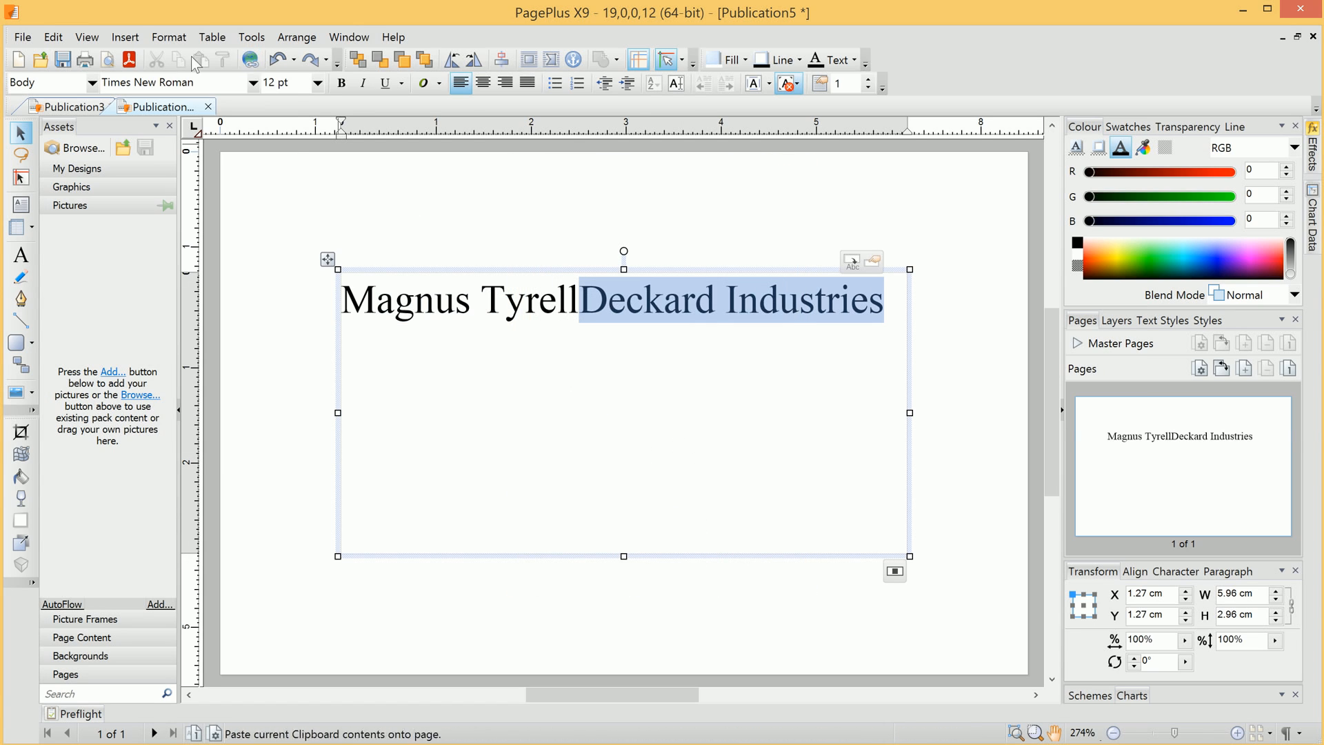
- Insert the business street, town and postcode user-detail fields after the company
left_click(125, 37)
mouse_move(207, 283)
left_click(358, 338)
left_click(629, 346)
left_click(683, 568)
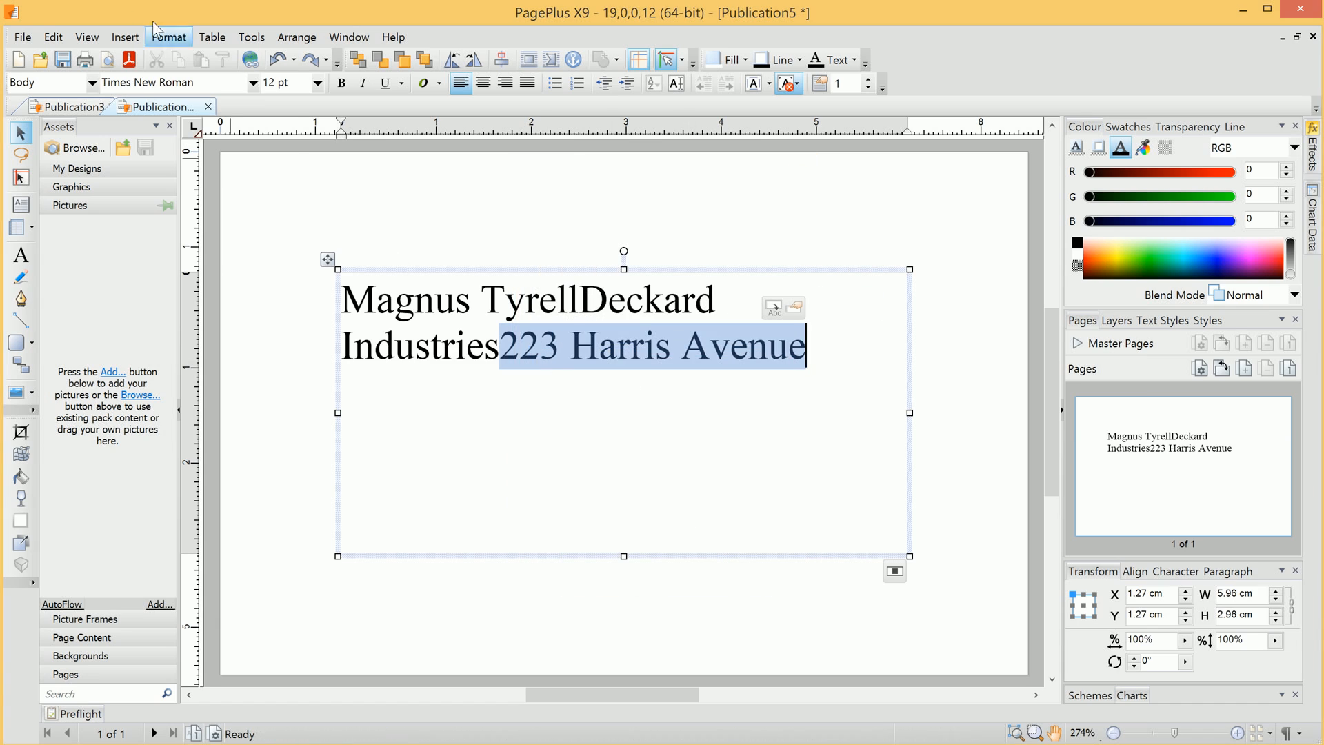
left_click(125, 37)
left_click(359, 329)
left_click(610, 362)
left_click(693, 567)
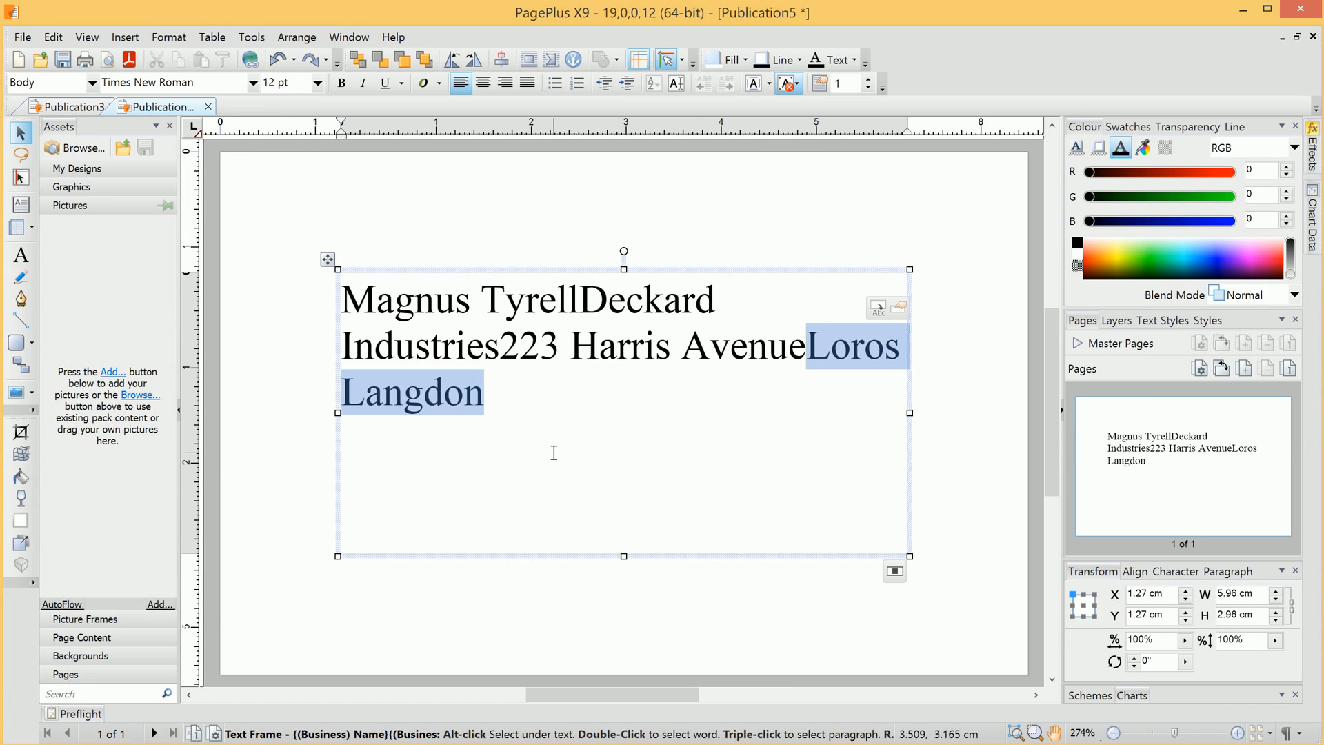
left_click(125, 37)
mouse_move(222, 293)
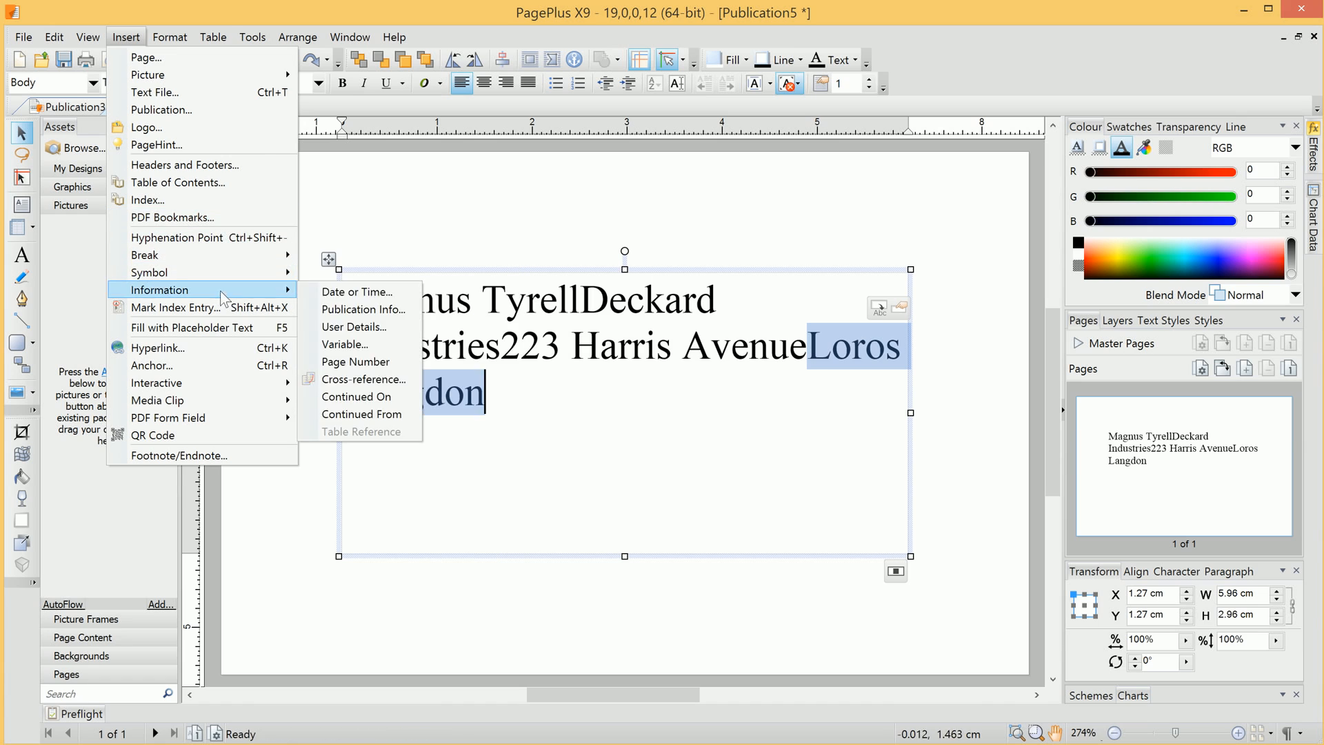
left_click(354, 327)
left_click(620, 368)
left_click(683, 567)
- Insert the business e-mail and Web Site URL user-detail fields
left_click(125, 37)
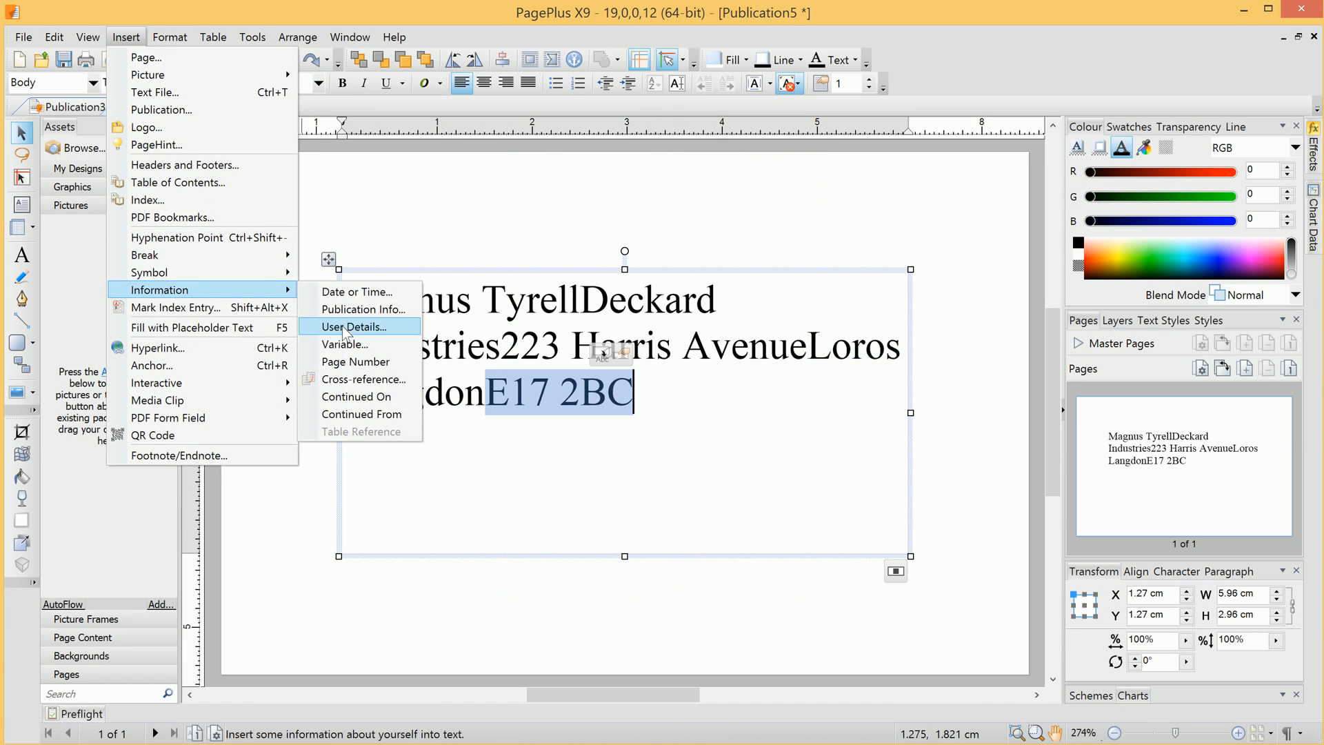
left_click(345, 329)
left_click(560, 397)
left_click(607, 441)
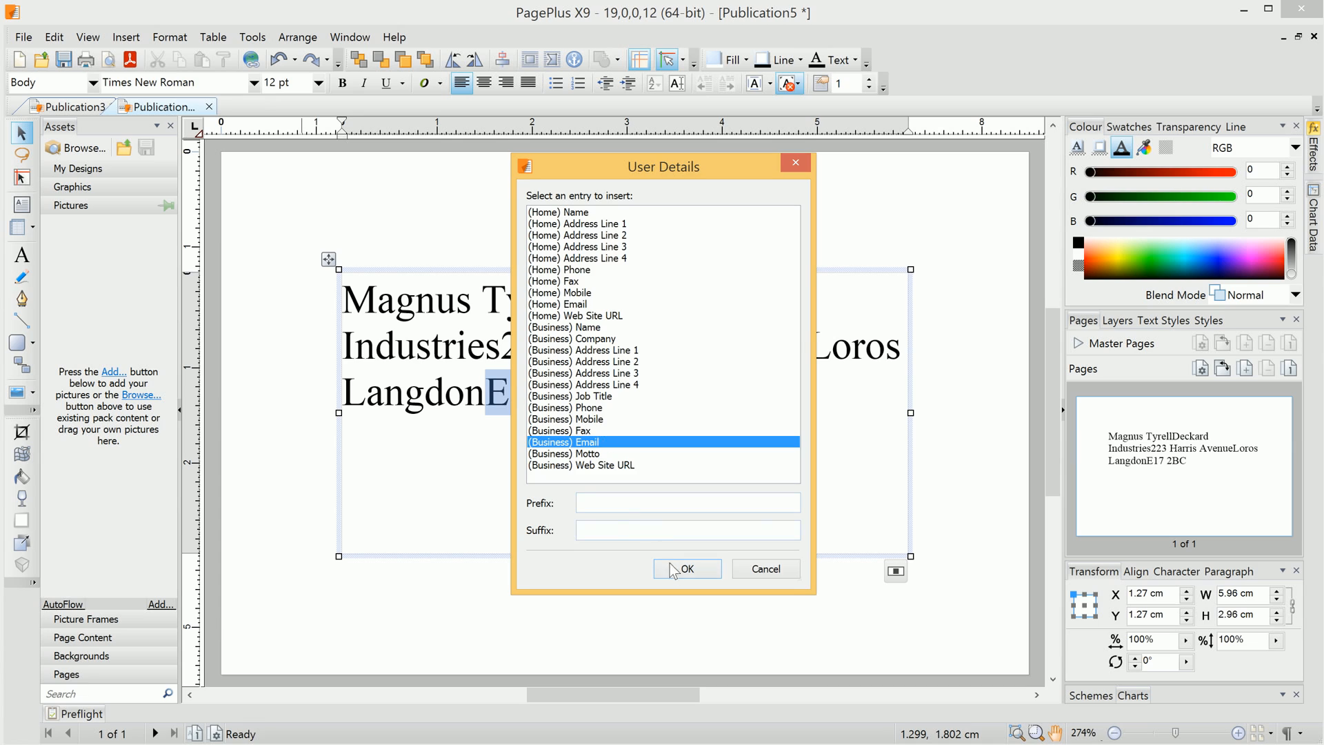
left_click(672, 570)
left_click(124, 36)
mouse_move(223, 293)
left_click(364, 338)
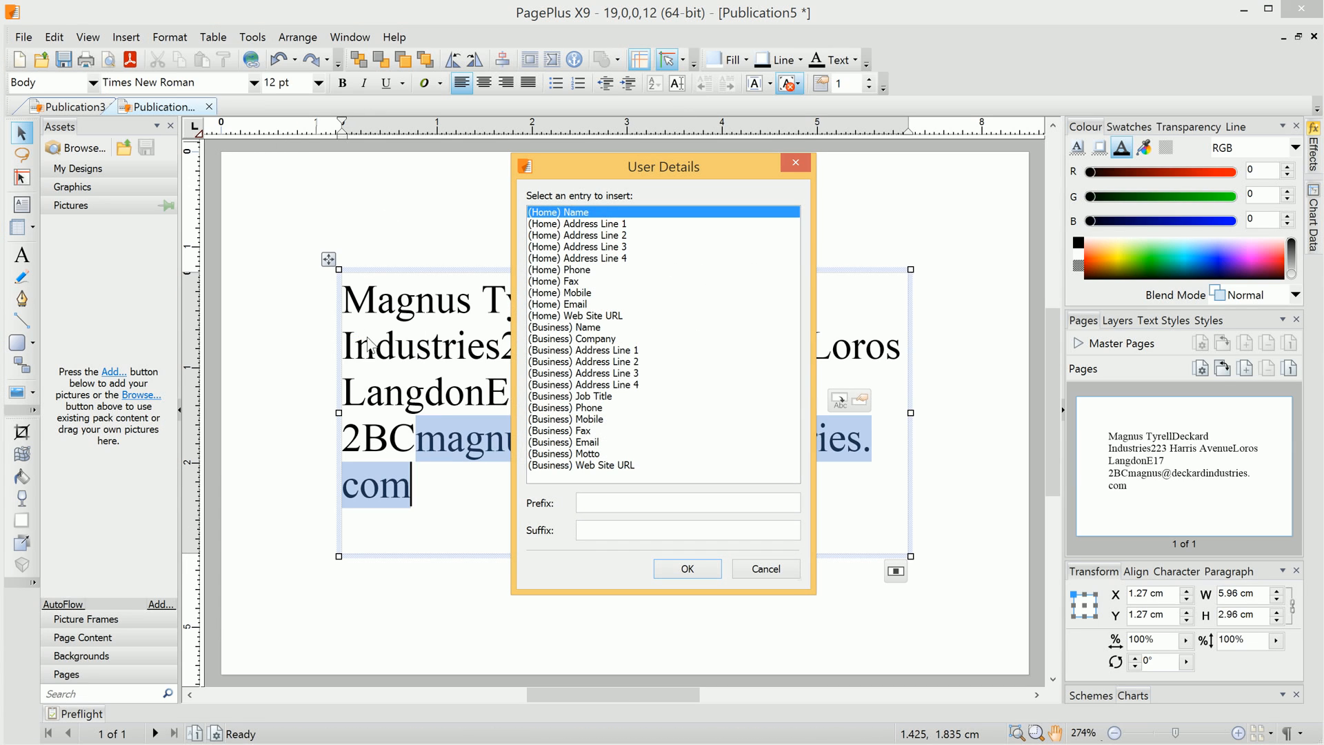
left_click(581, 466)
left_click(688, 568)
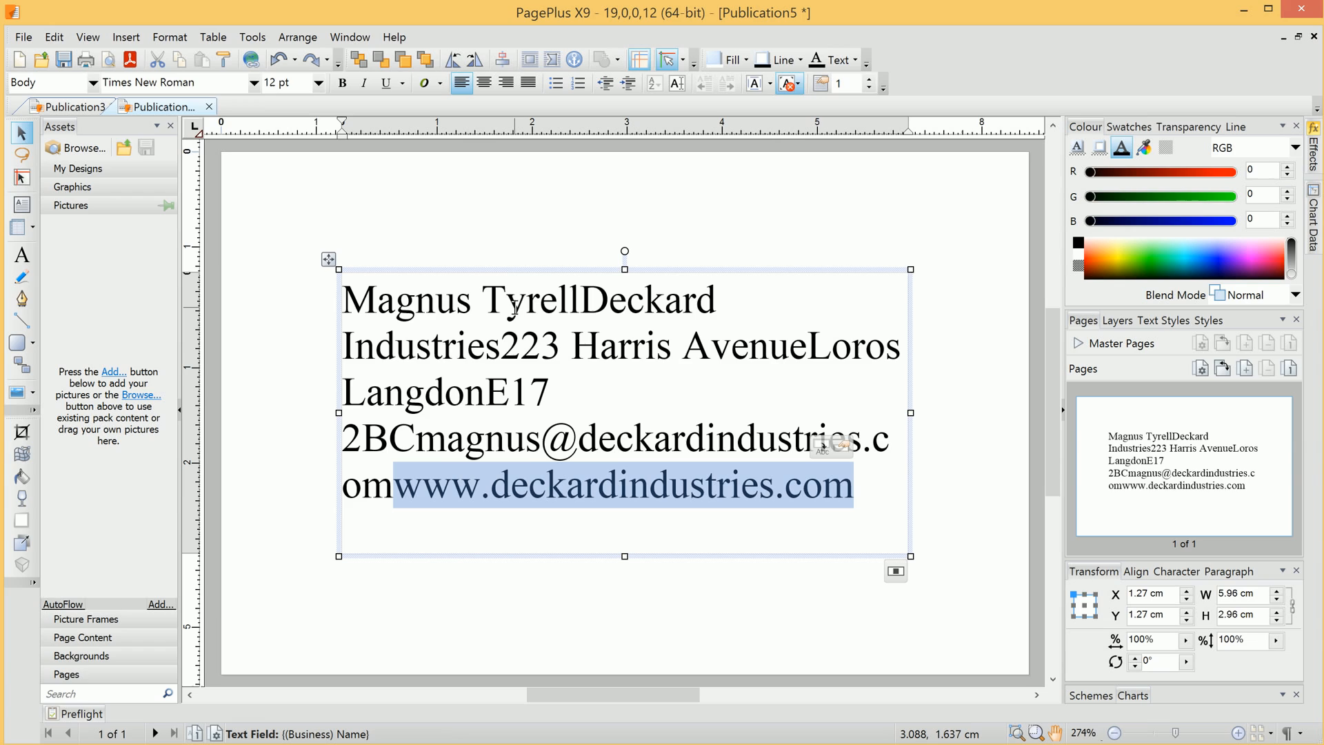
- Add line breaks so the name, company, street, town and postcode each sit on their own line
left_click(515, 308)
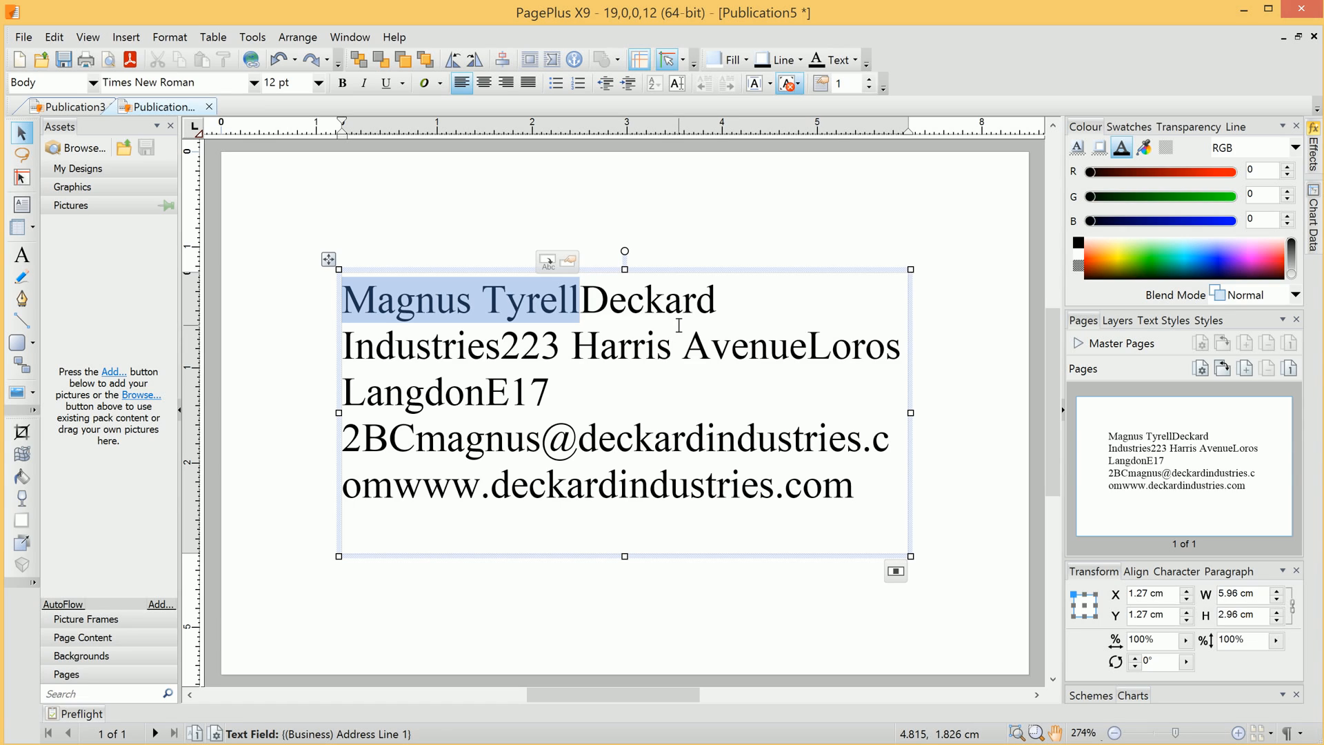
key("Return")
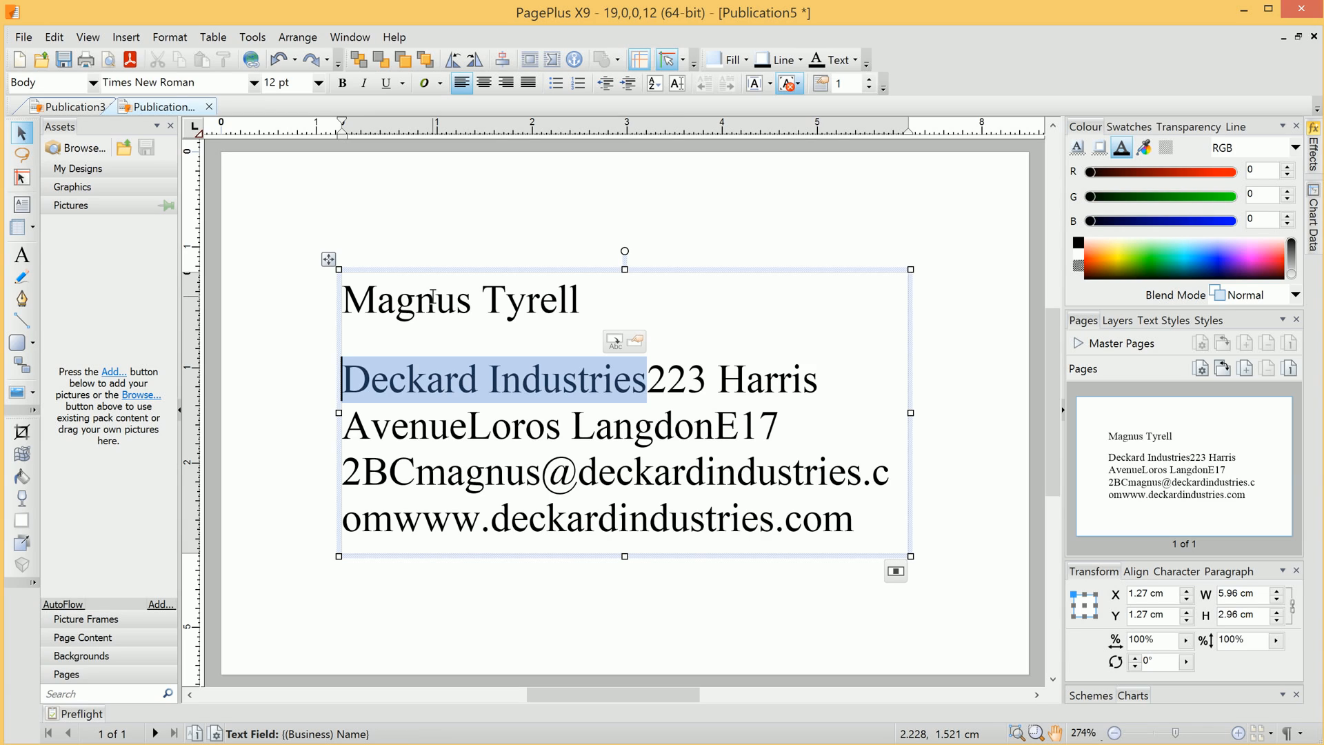
key("BackSpace")
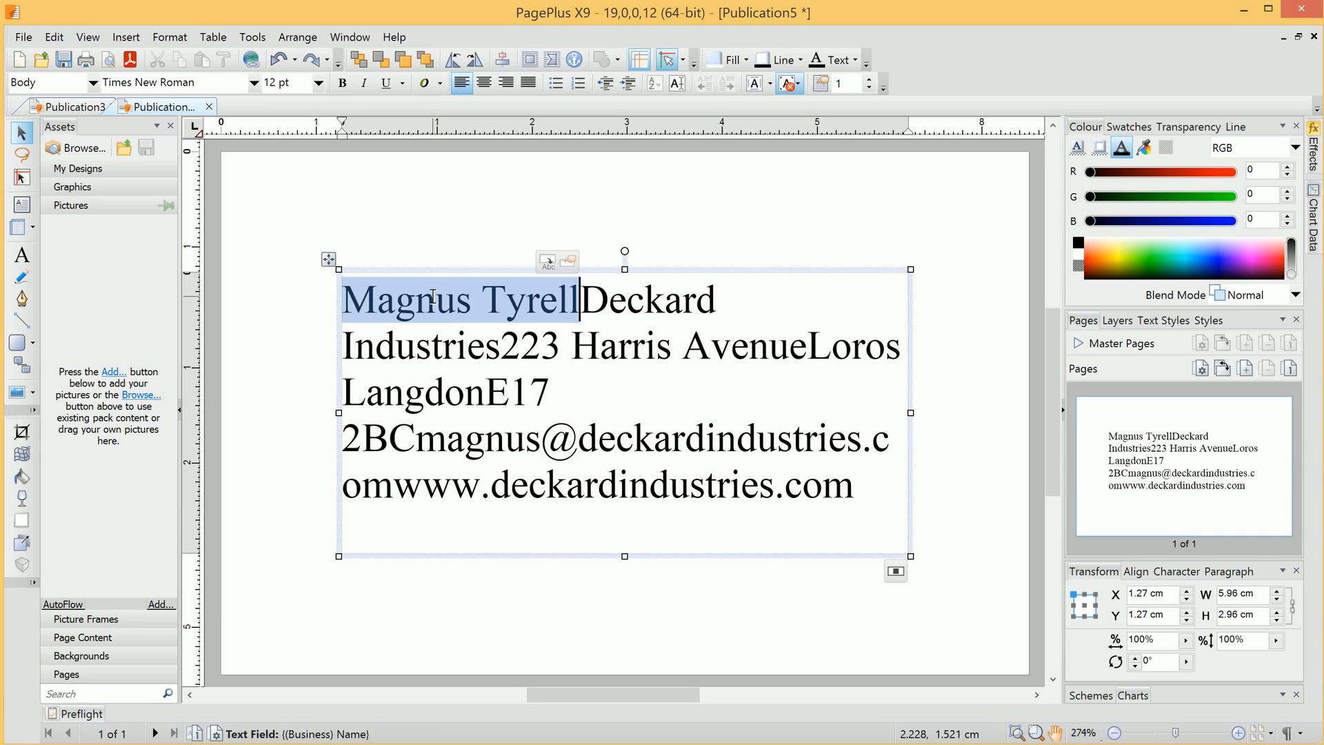
key("Return")
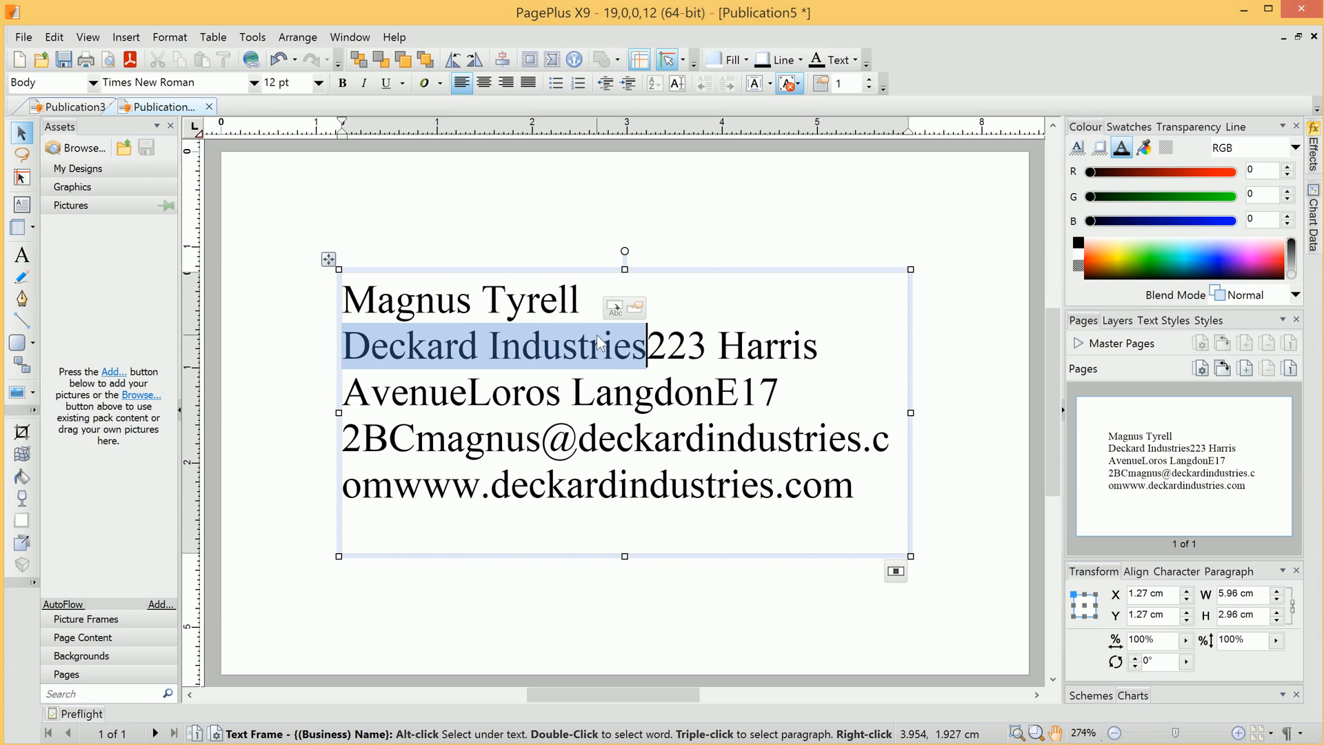
key("Return")
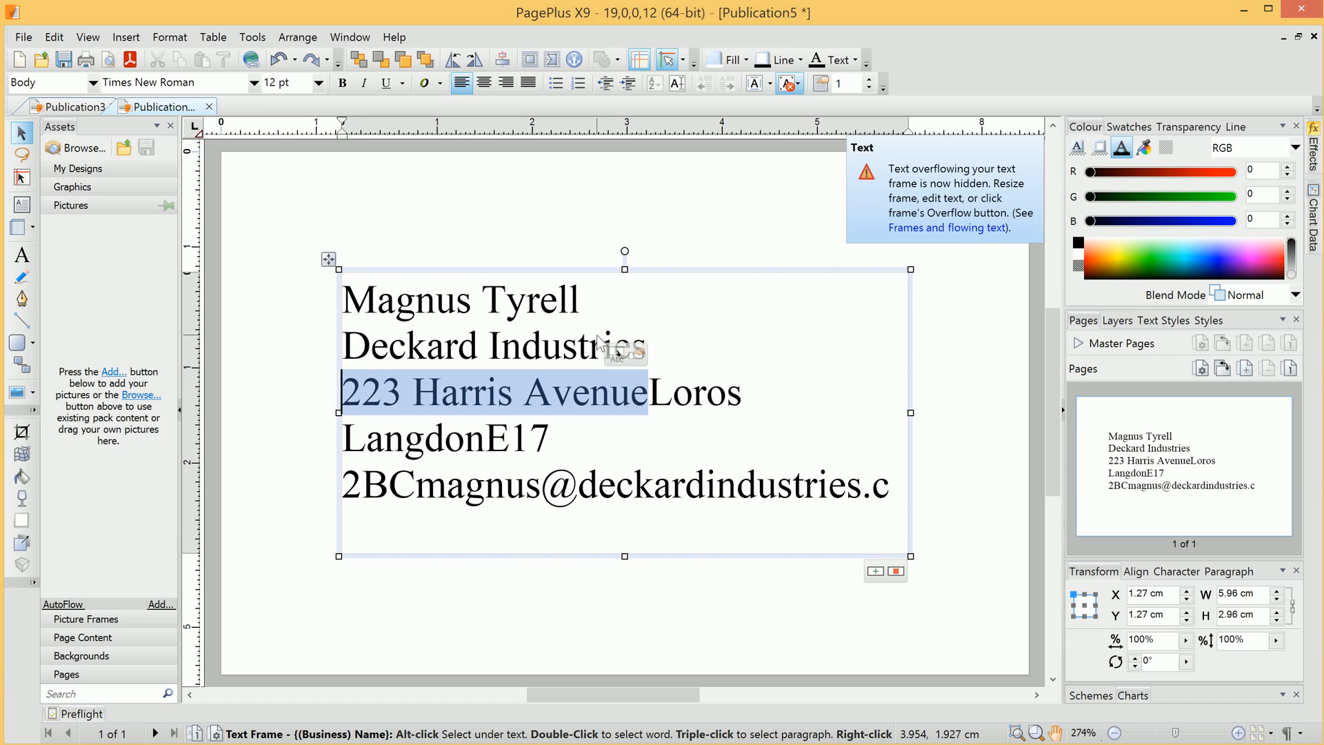
key("Right")
key("Return")
key("Right")
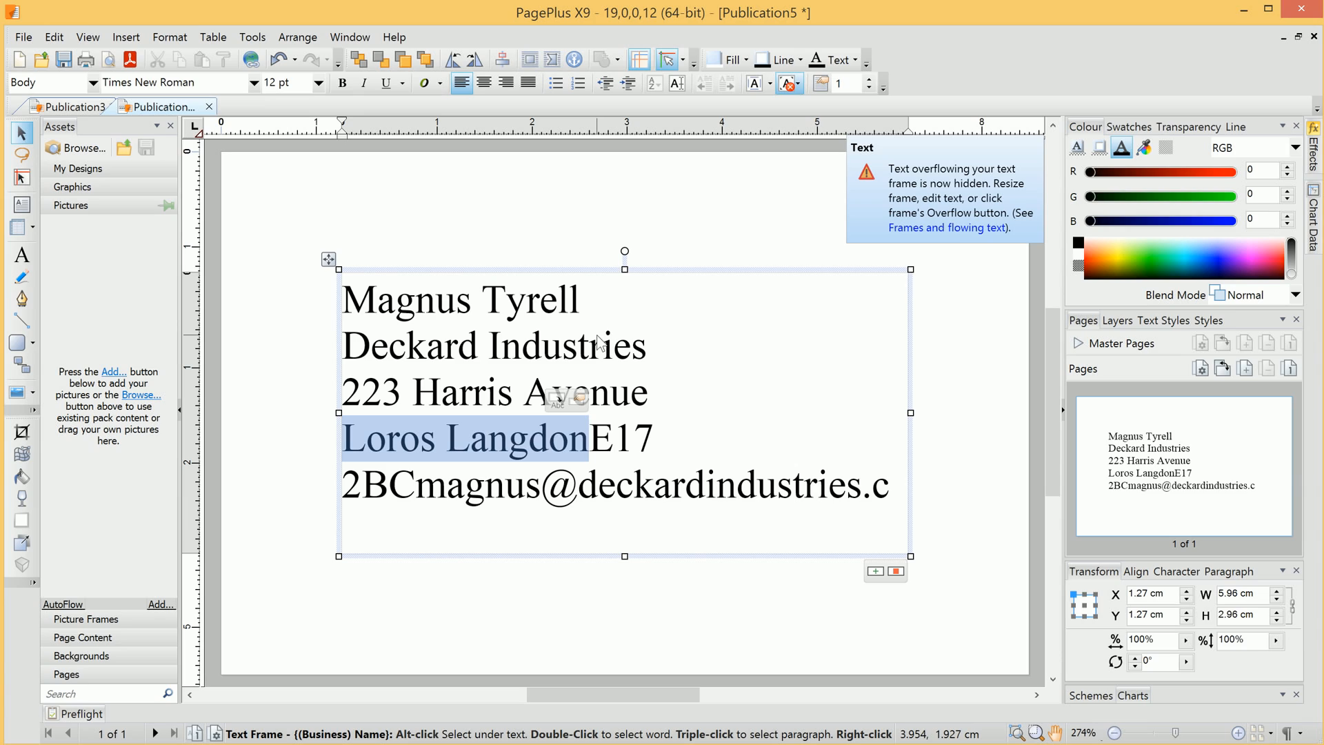
key("Return")
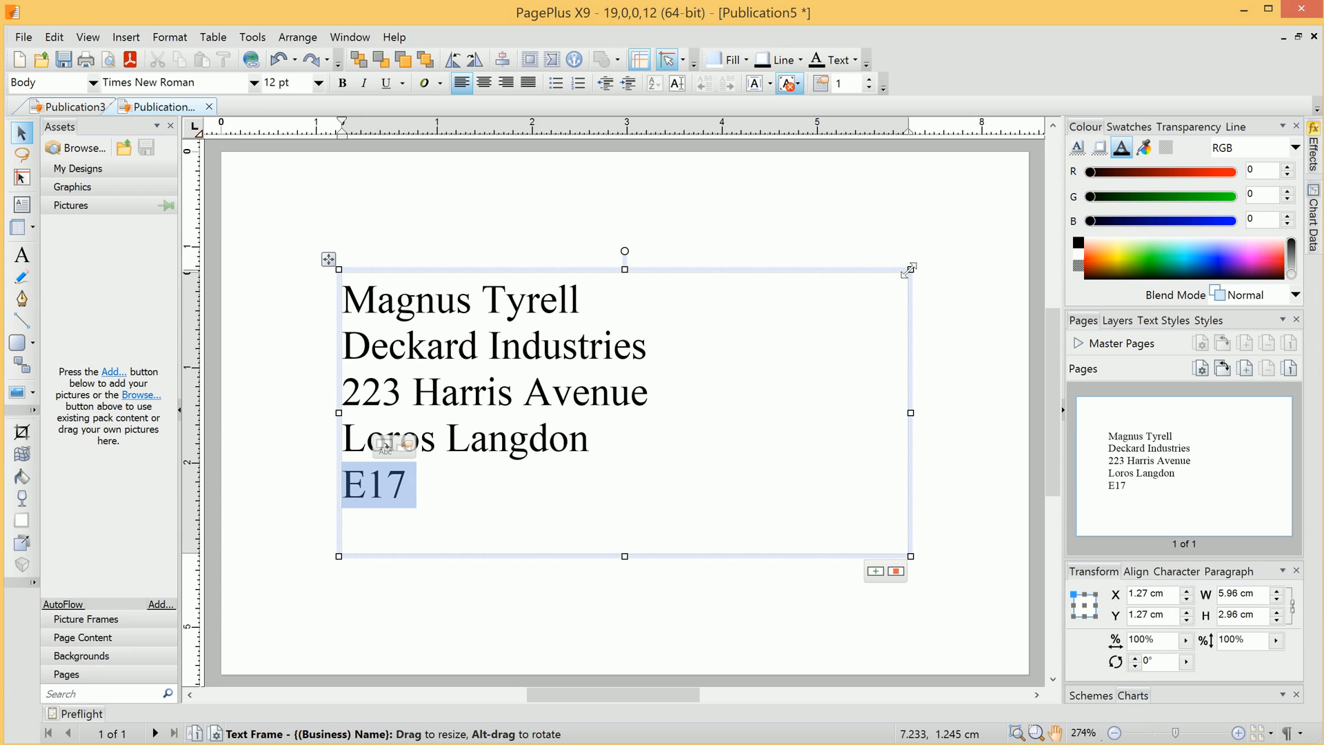
- Enlarge the text frame, add a blank line before the e-mail, and move the web address to its own line
left_click_drag(909, 267, 970, 198)
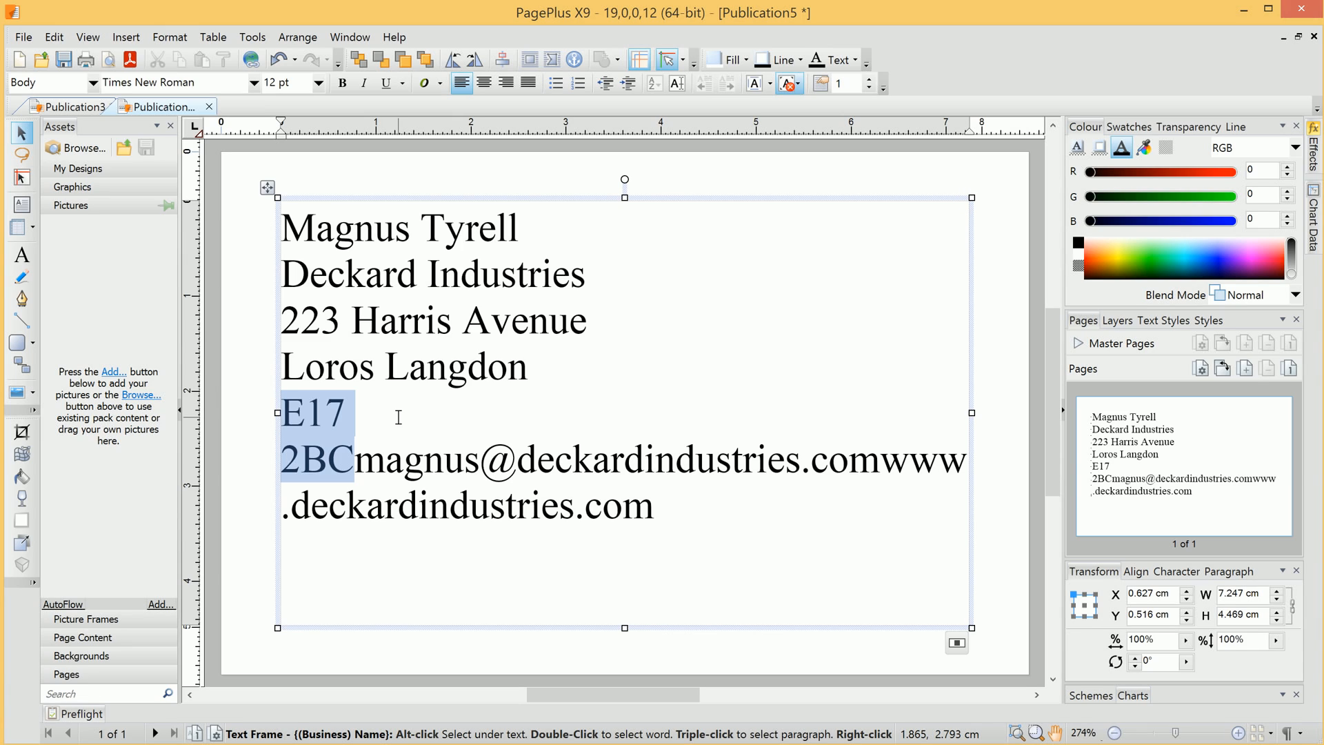
key("ctrl+z")
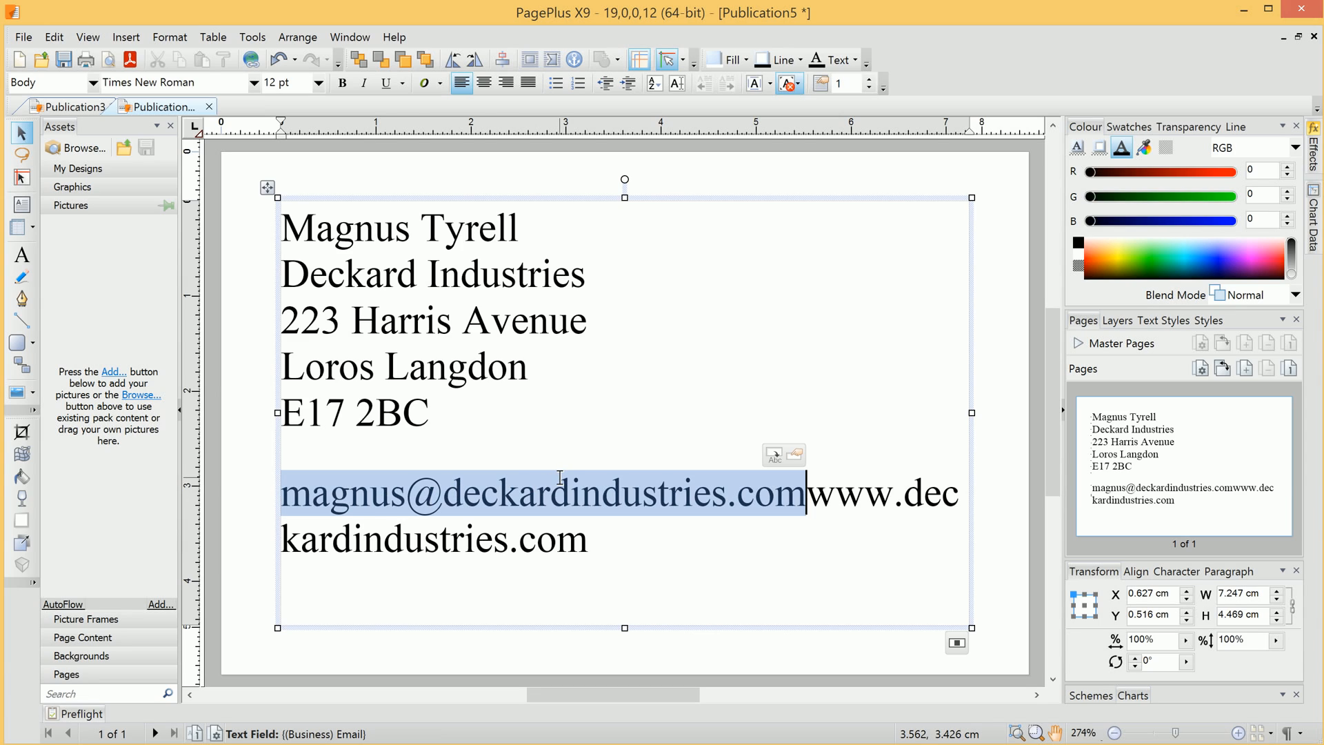
key("Return")
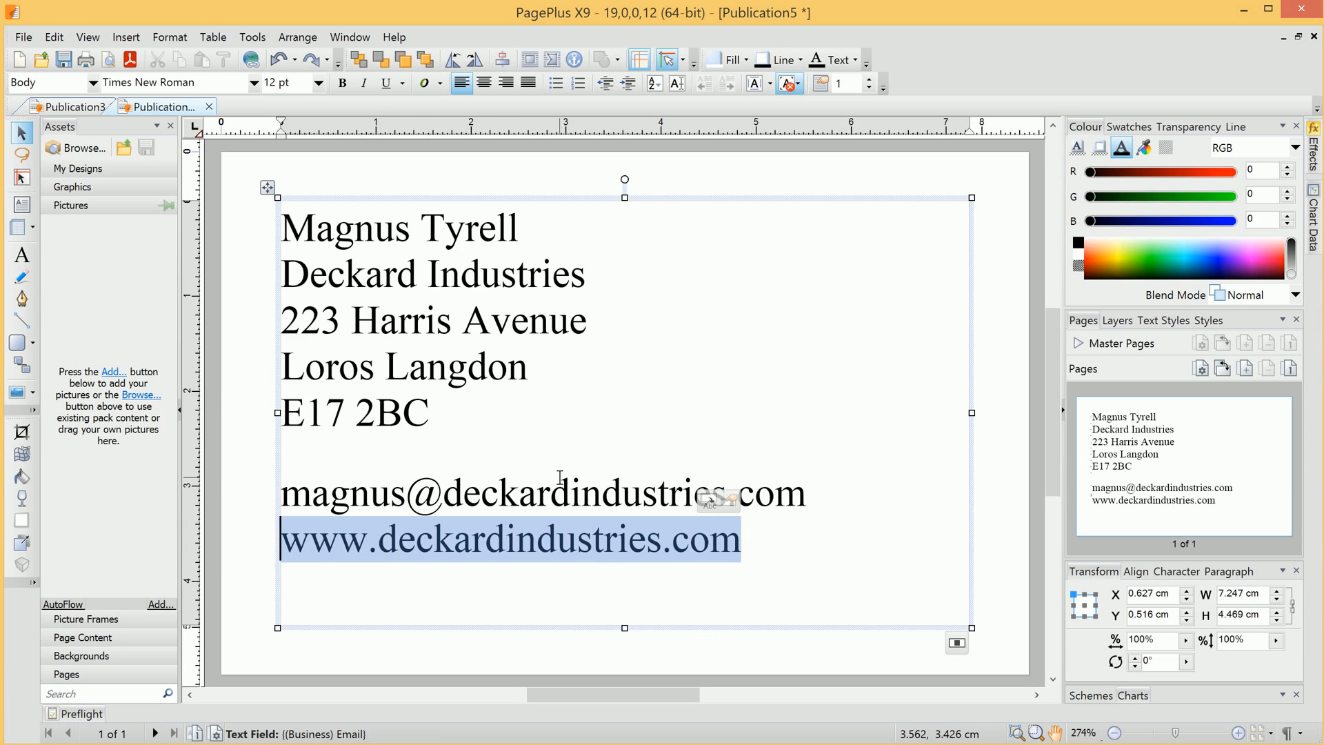
key("End")
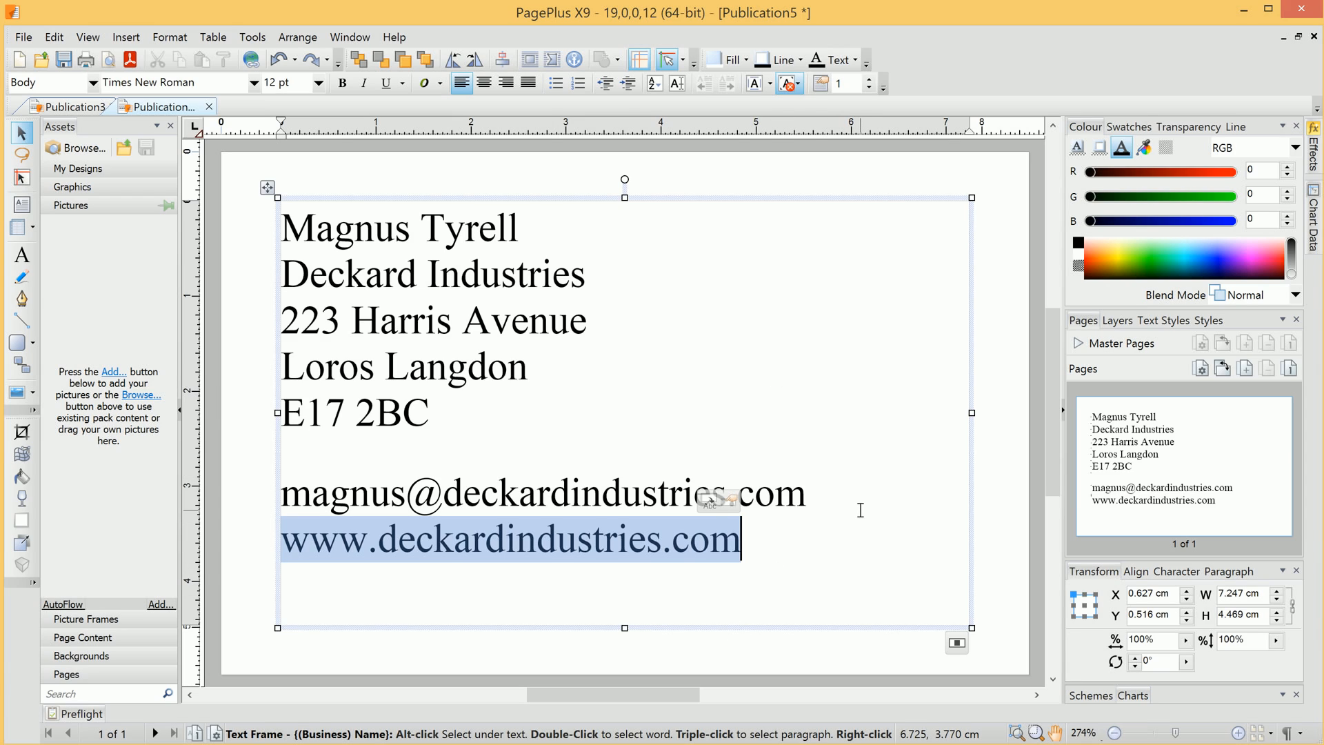
- Select all the contact text and apply the Gothic720 BT font
left_click(800, 543)
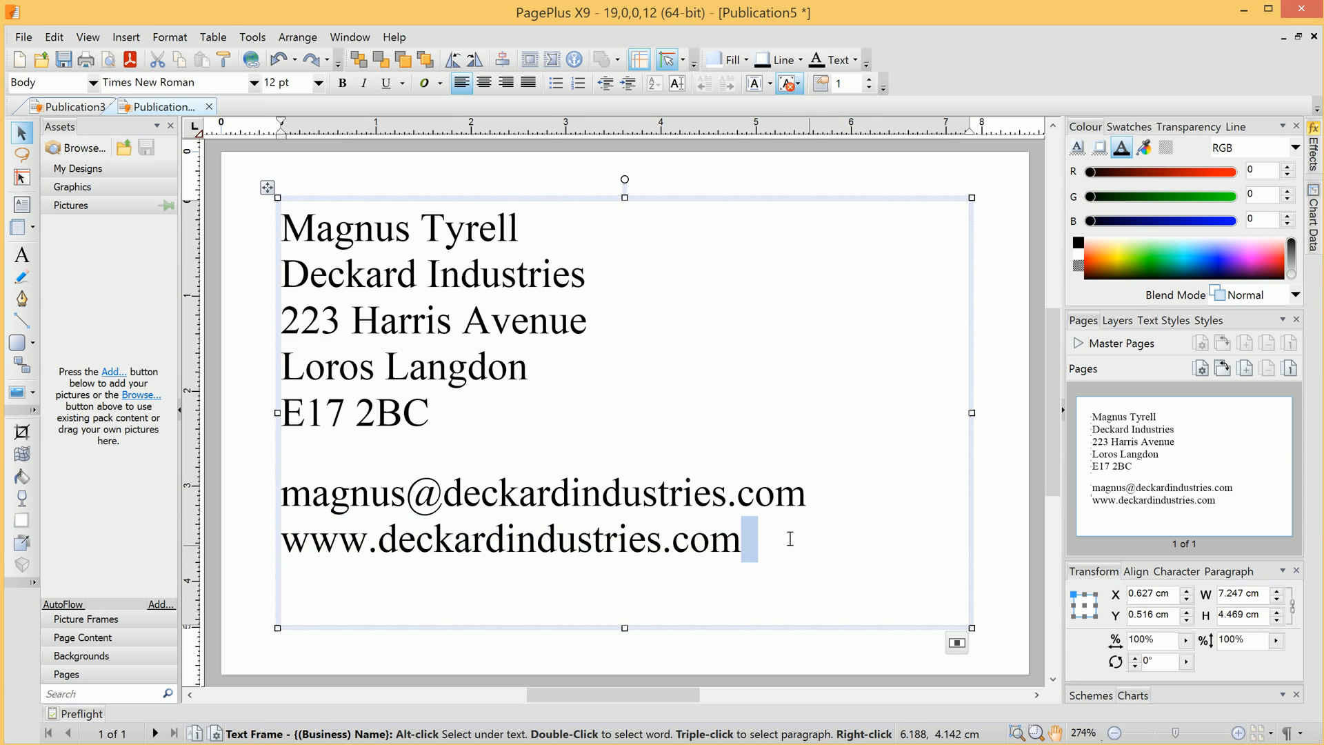
left_click_drag(790, 538, 690, 207)
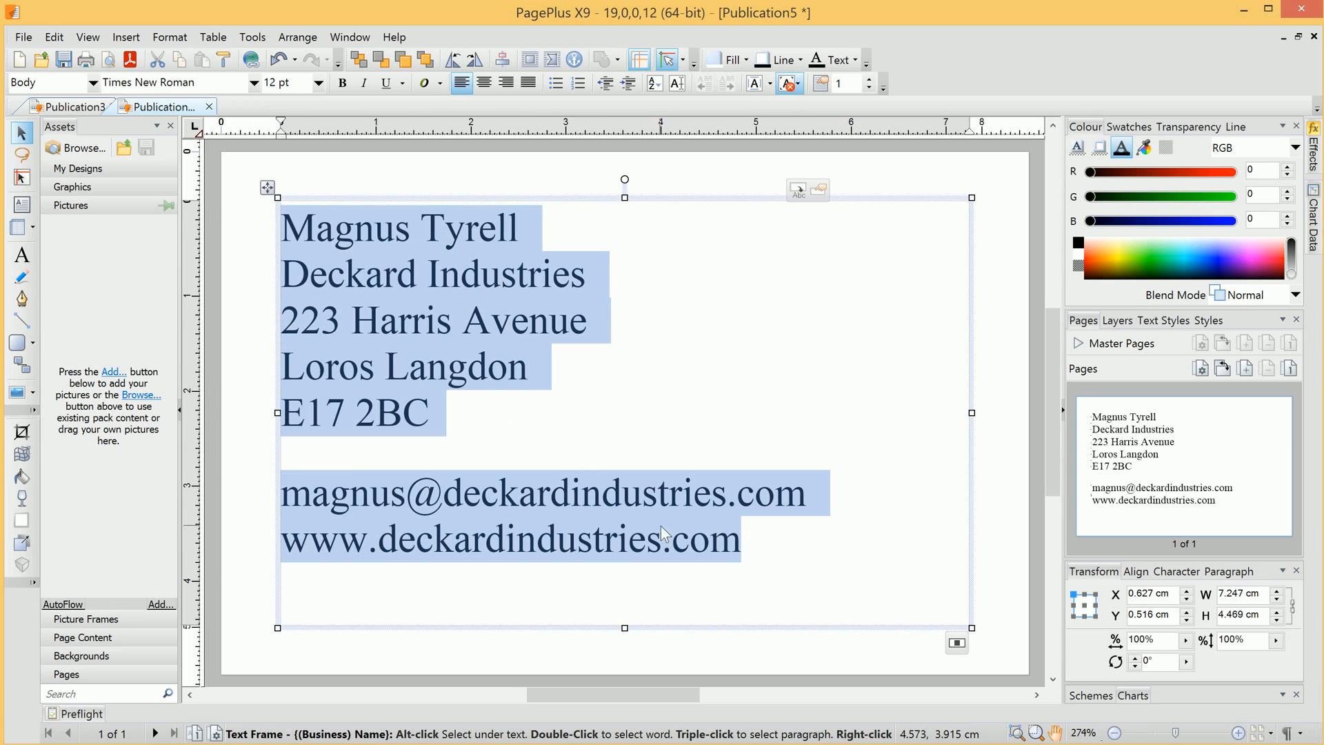
left_click(253, 82)
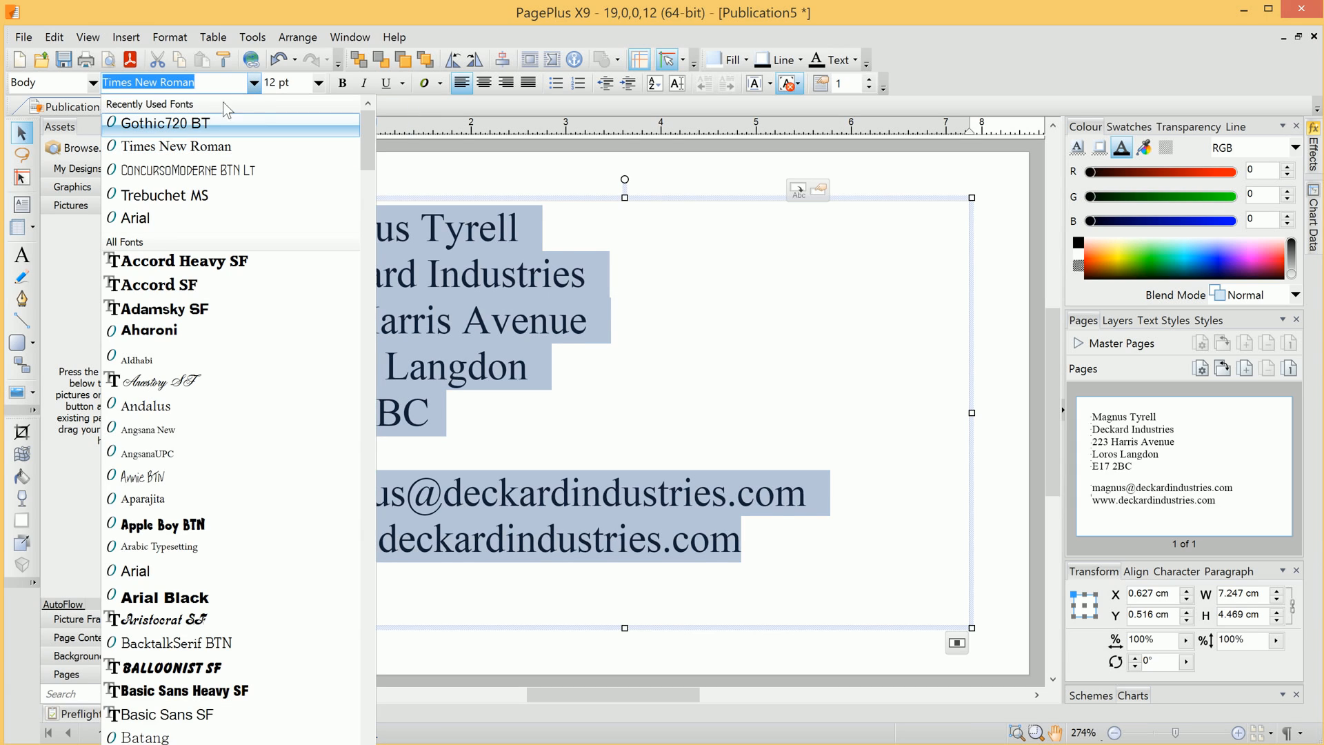
left_click(180, 122)
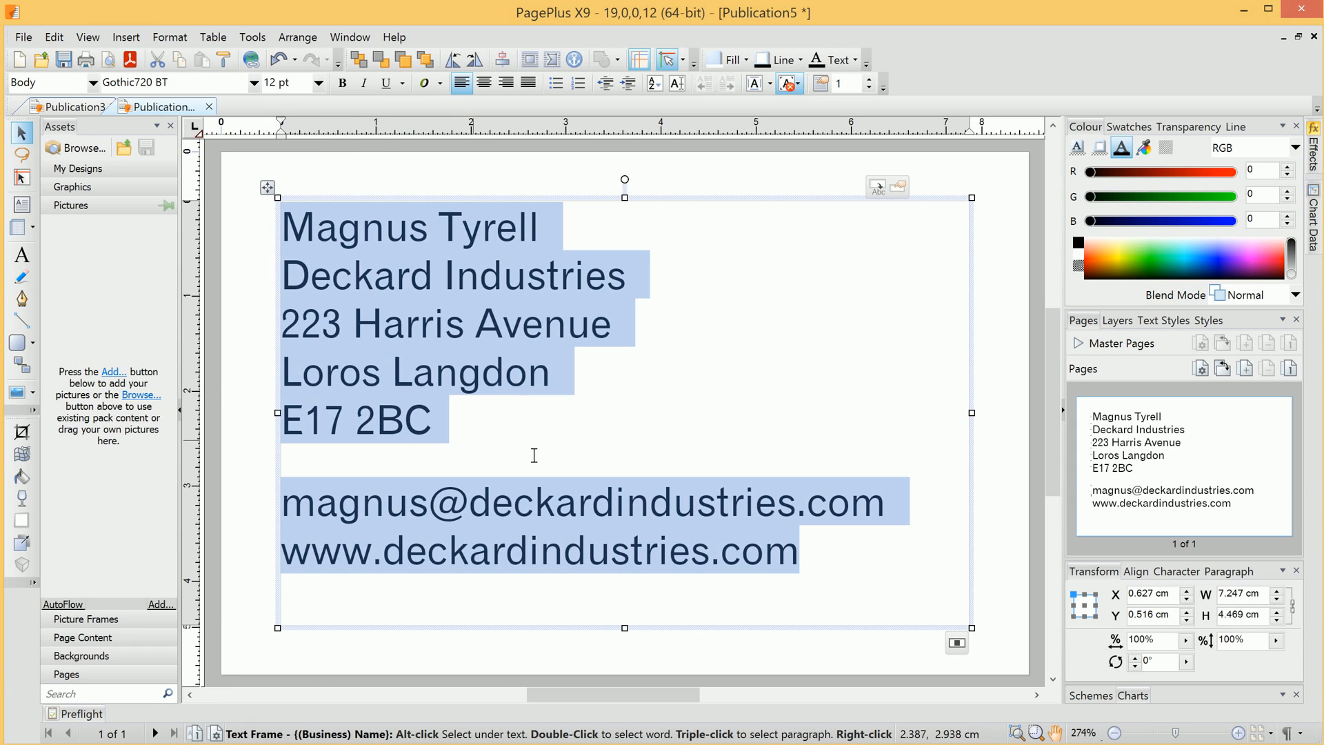
- Select the company name line, working up from the postcode line
triple_click(652, 438)
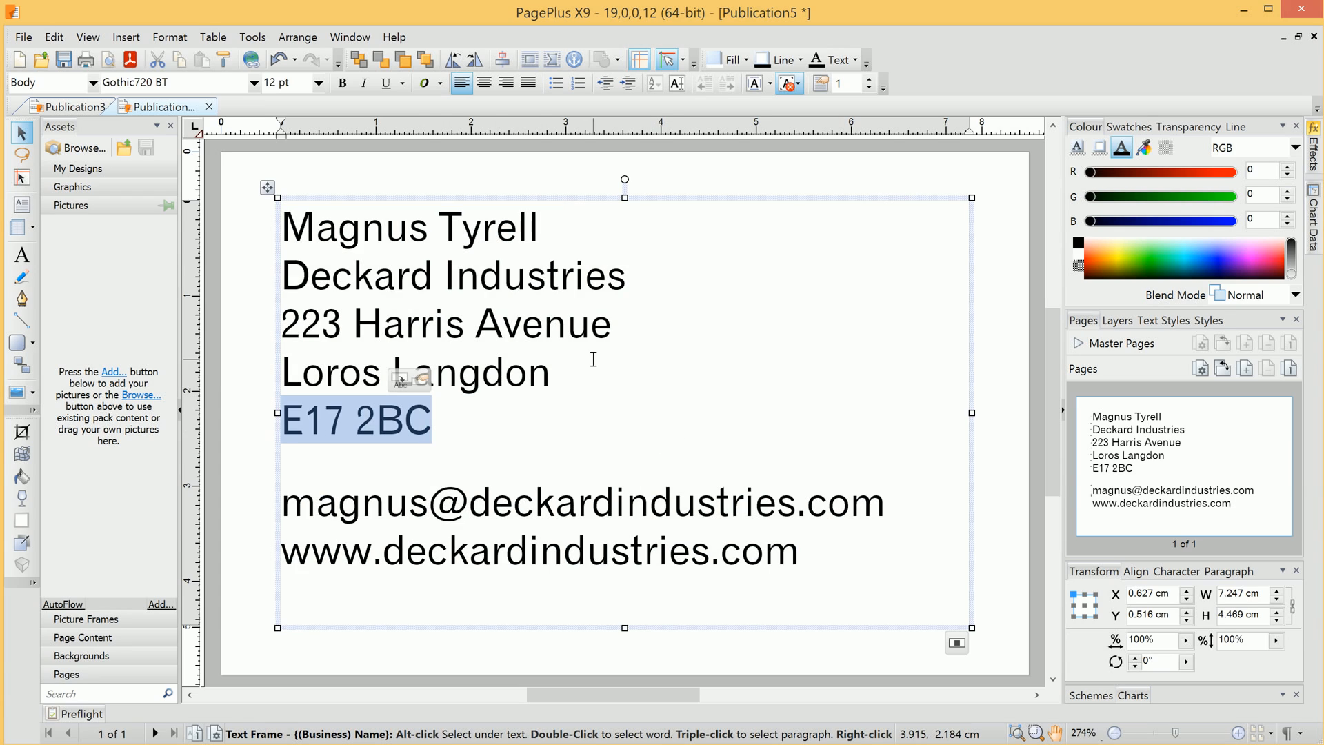
triple_click(552, 376)
triple_click(524, 323)
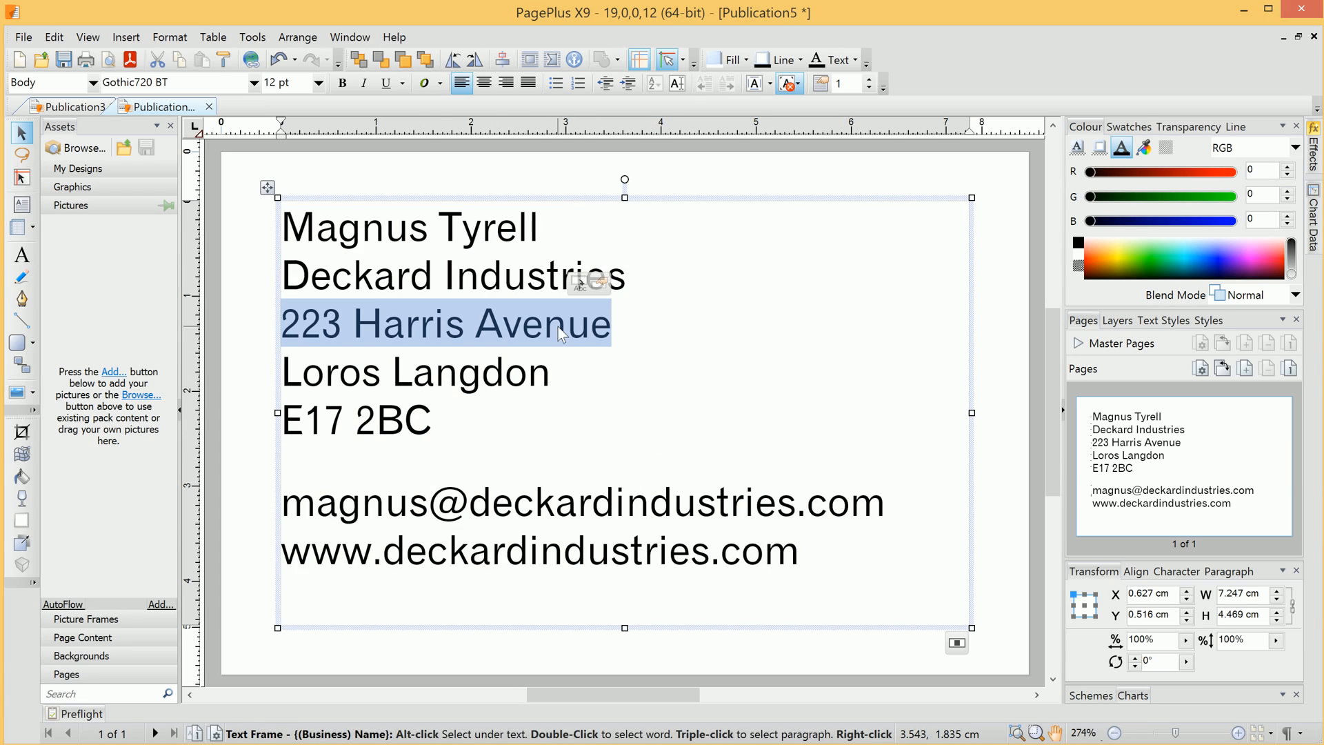
triple_click(487, 290)
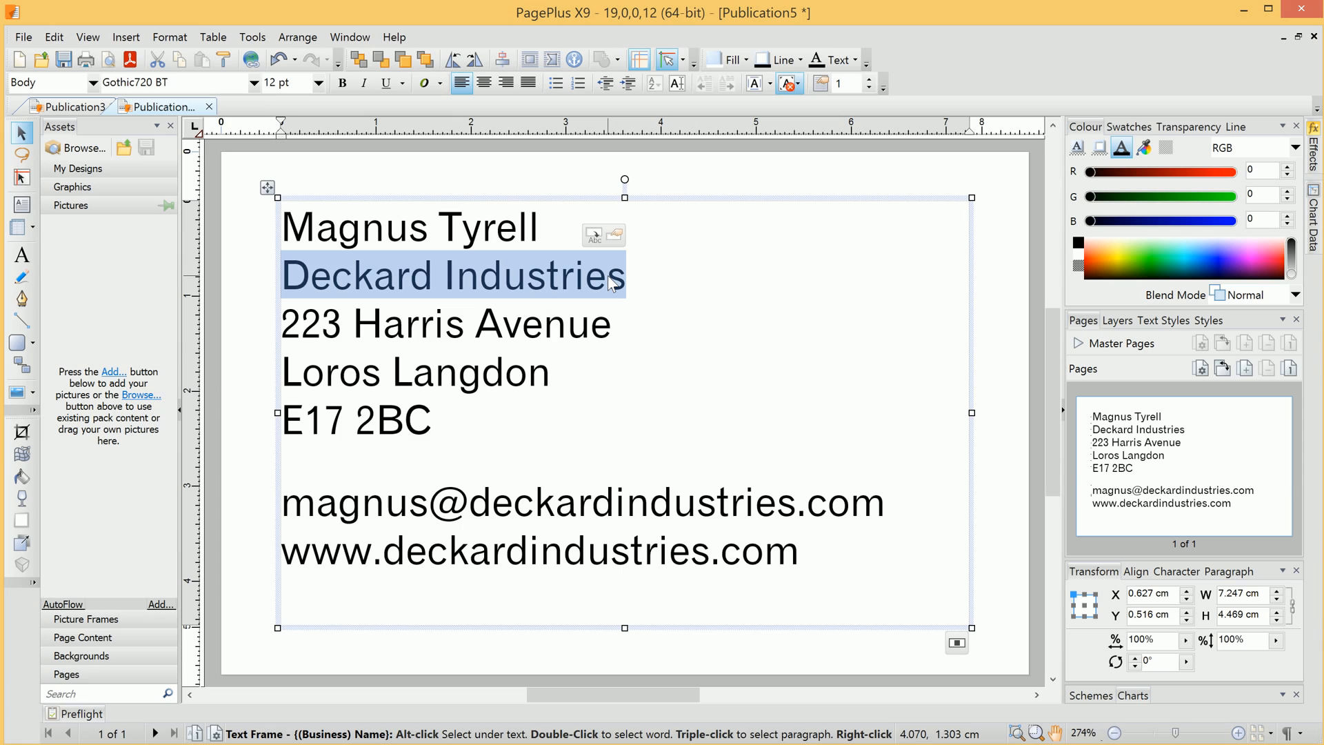
- Make Deckard Industries 16 pt and bright orange (RGB 255/118/5), then deselect it
left_click(319, 82)
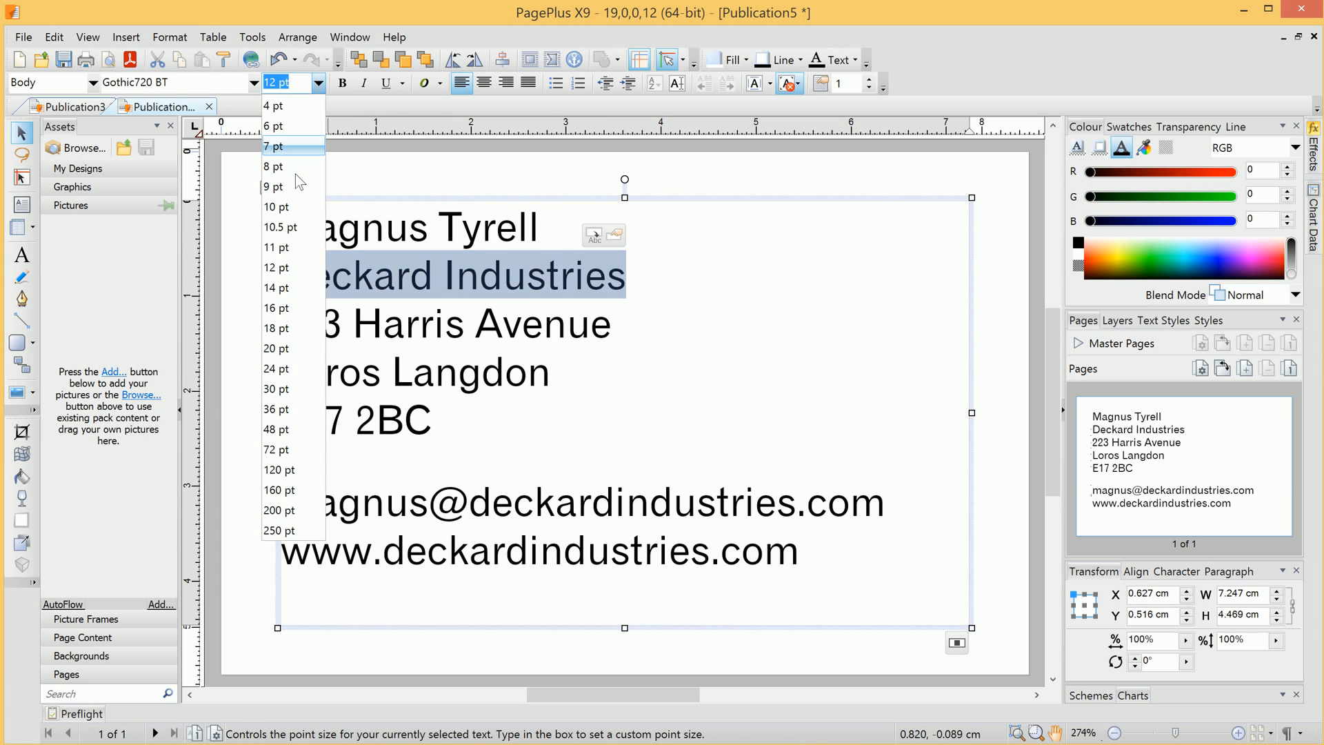
left_click(278, 308)
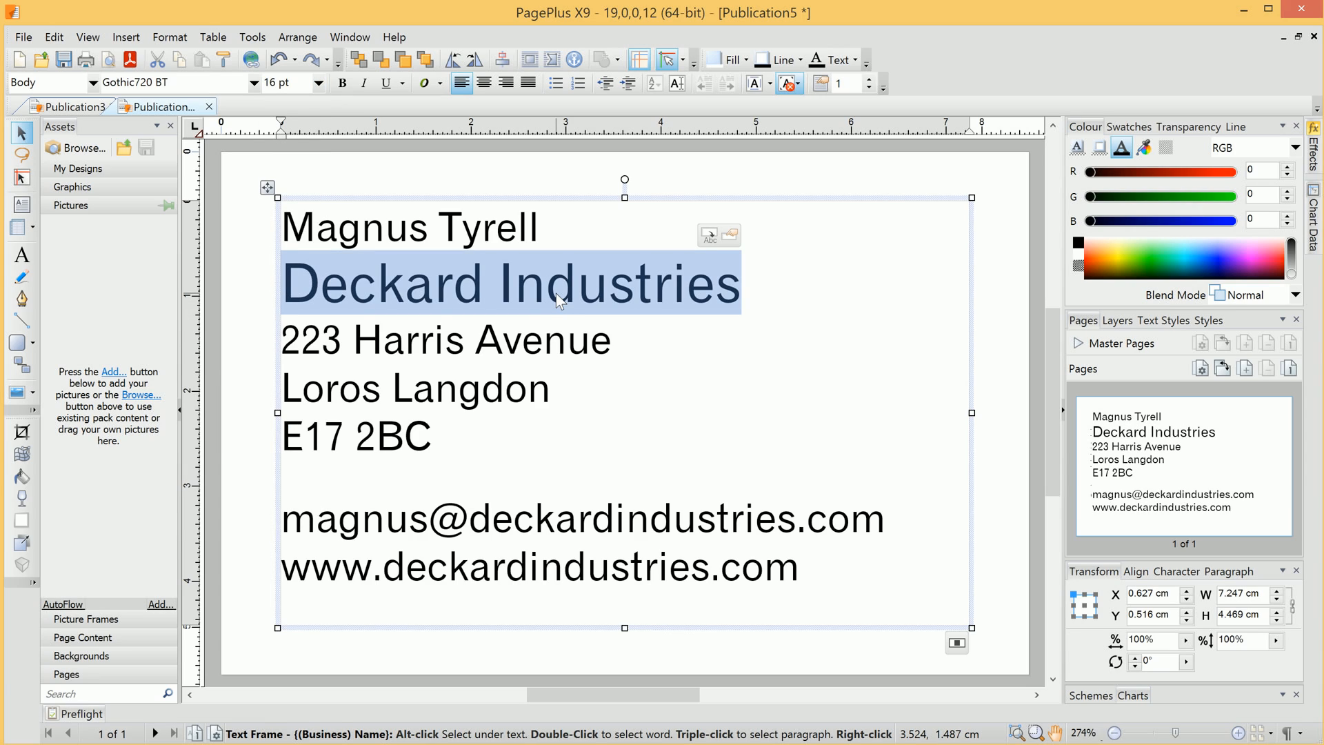
left_click(1110, 258)
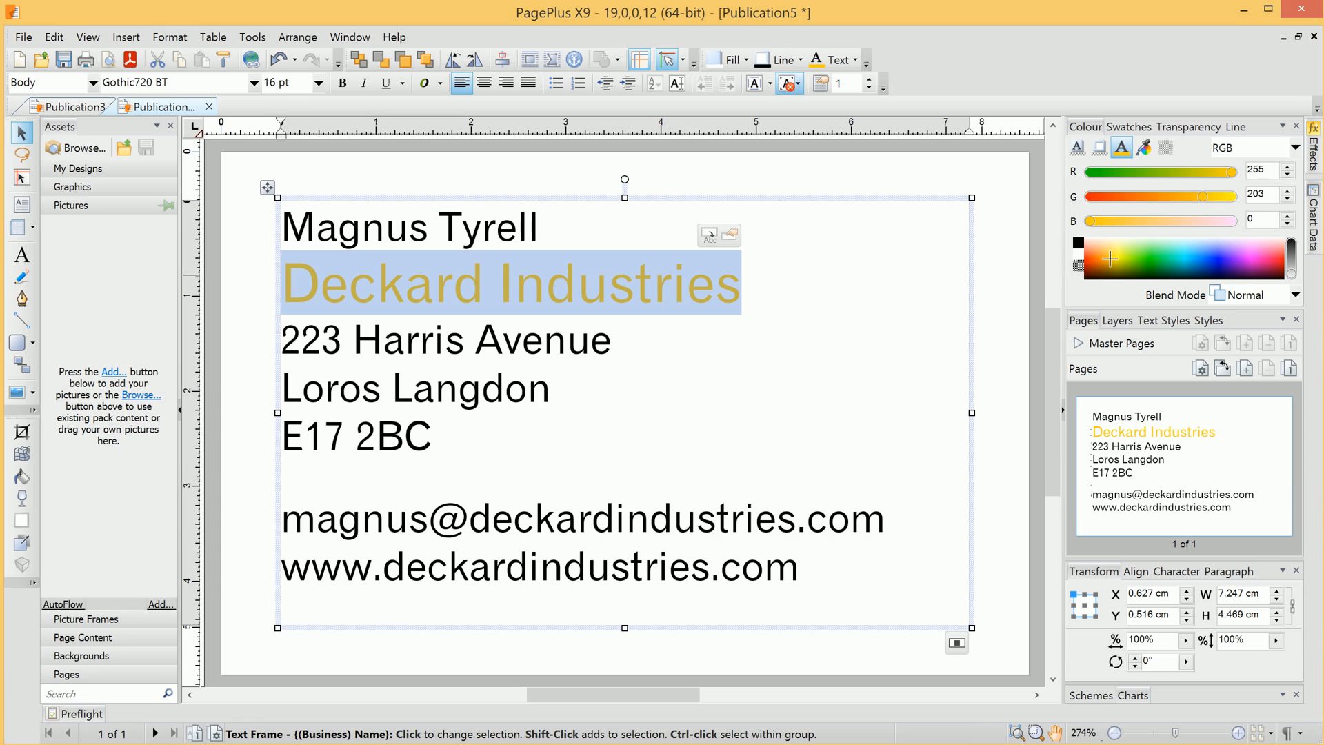
left_click(1103, 263)
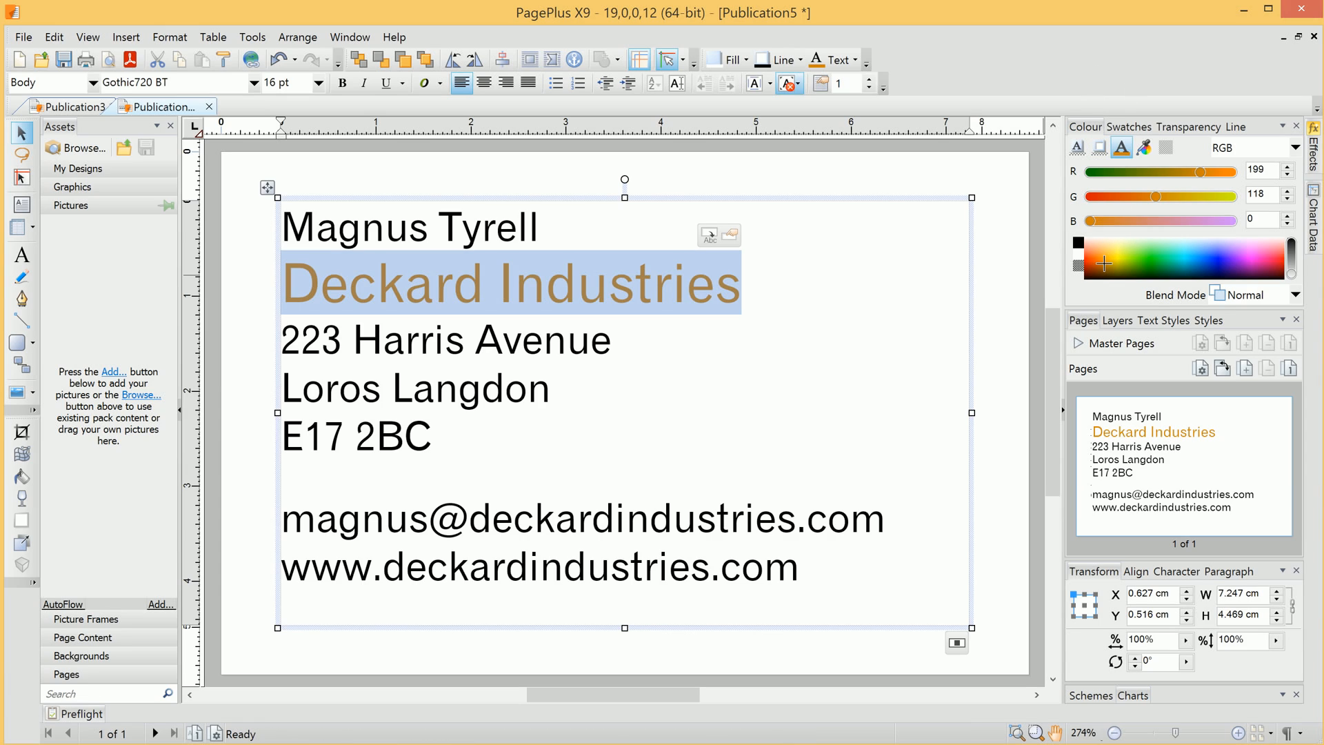
left_click(1108, 264)
left_click(1102, 255)
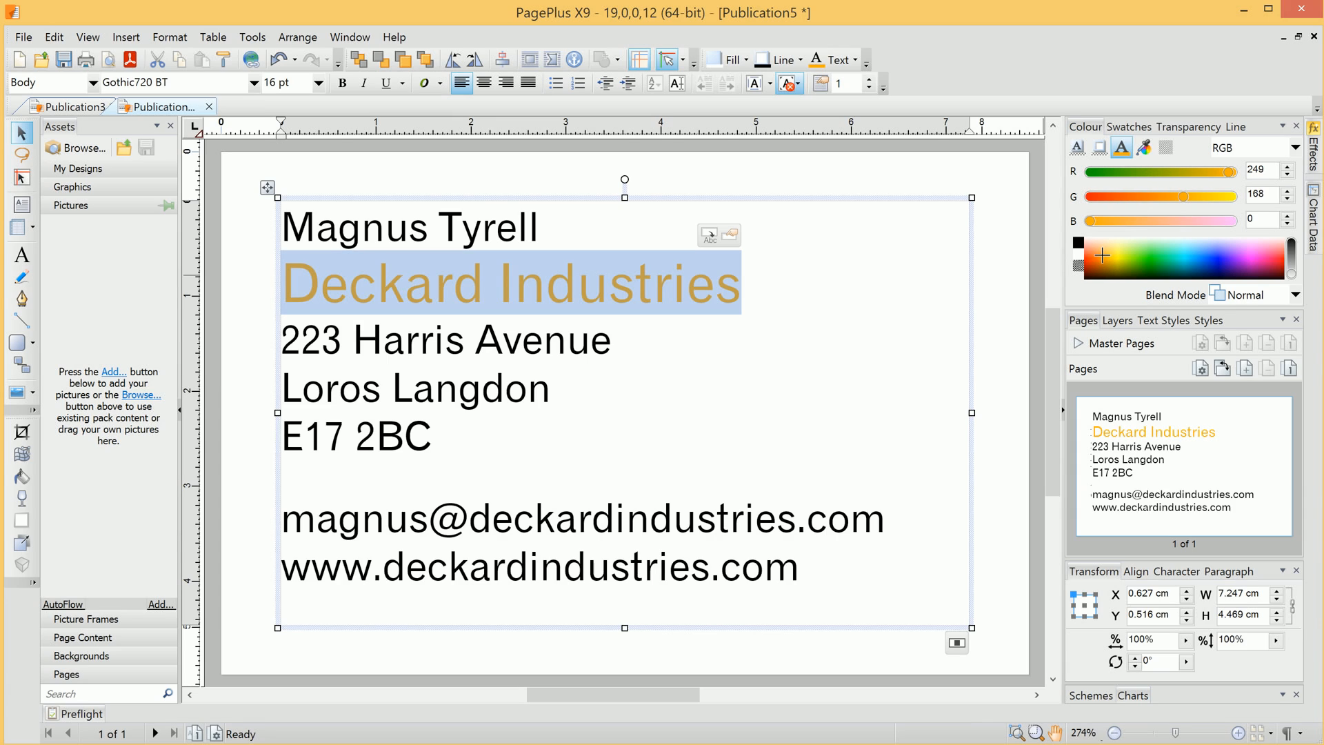
left_click(1097, 259)
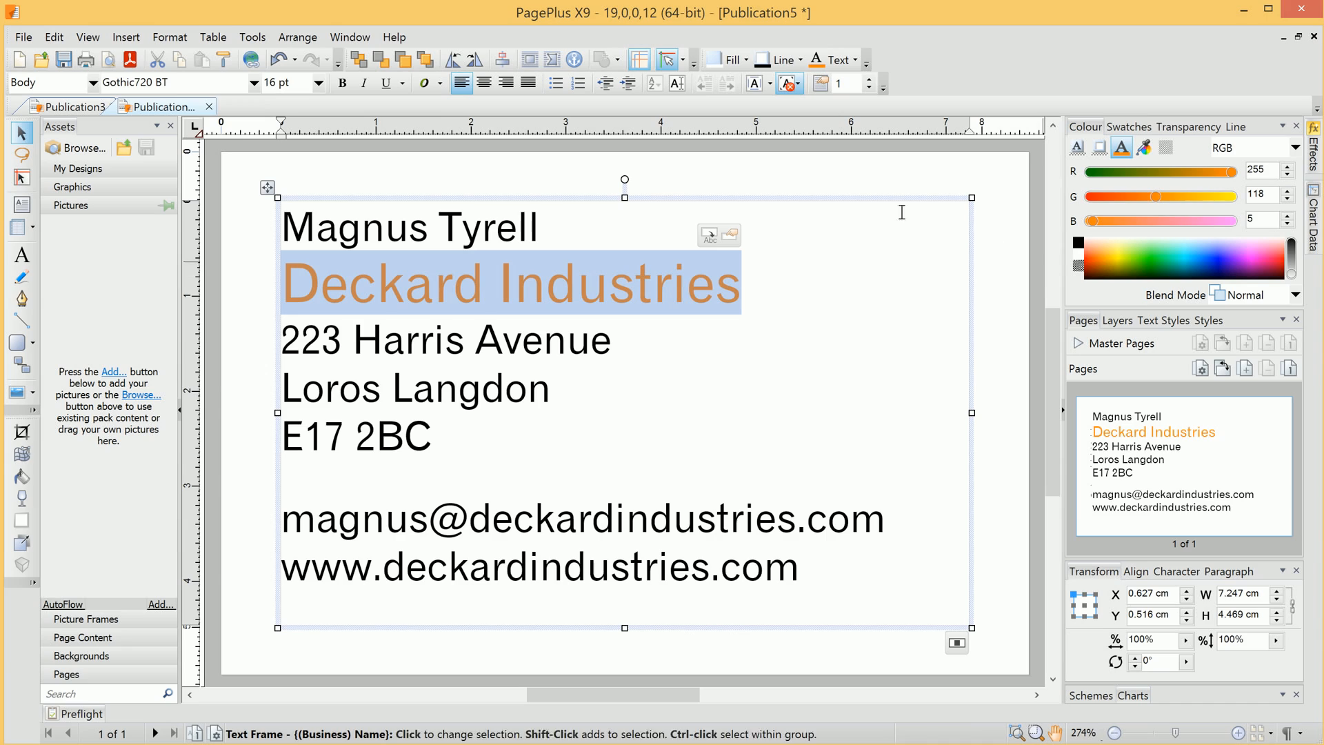
left_click(994, 304)
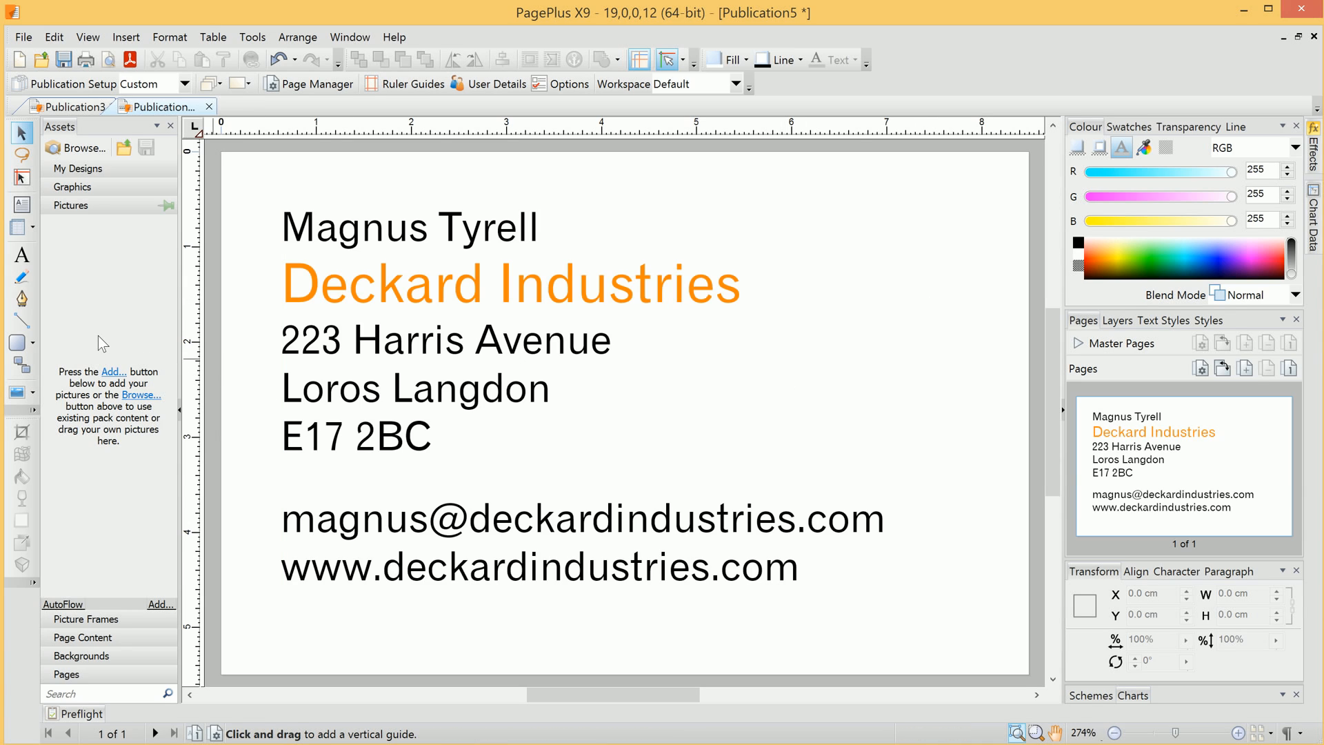
- Import foggytop_01 (1) into Assets Pictures and place it on the card's right side
left_click(113, 375)
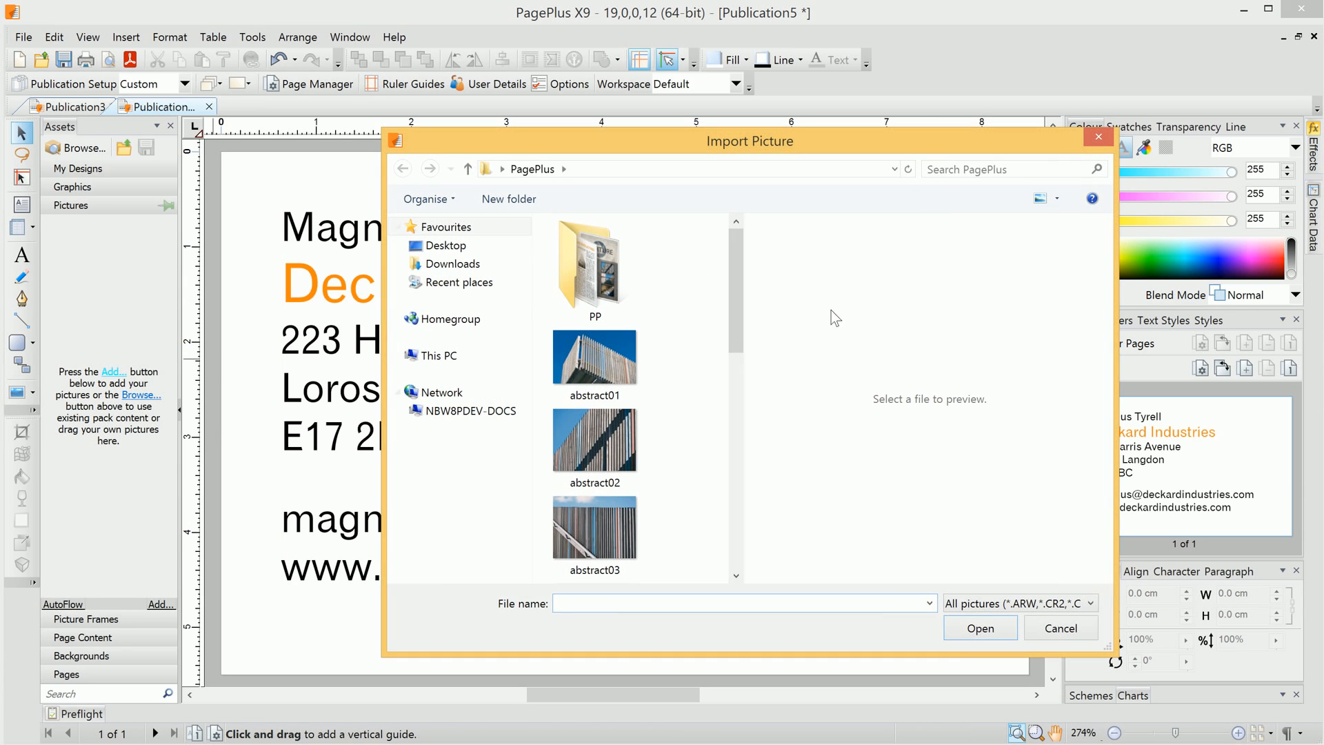
left_click_drag(726, 247, 751, 520)
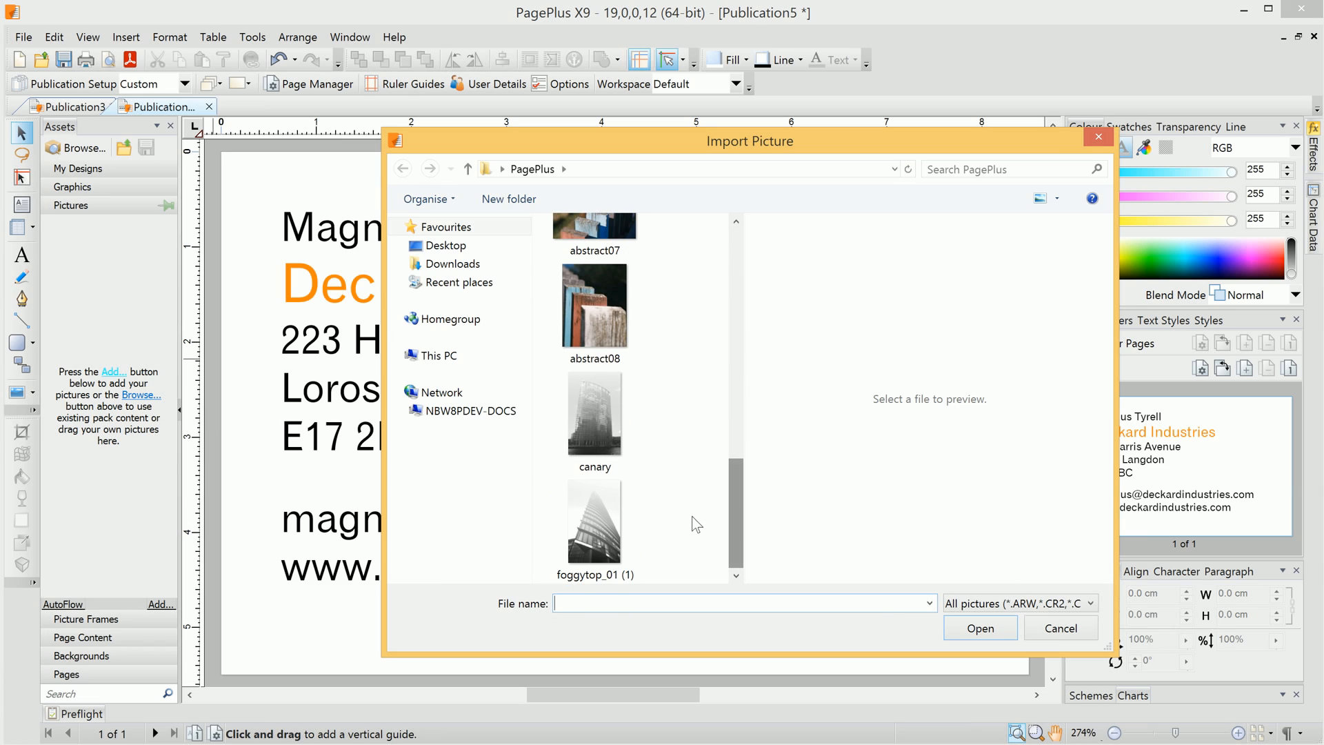
left_click(634, 539)
left_click(977, 627)
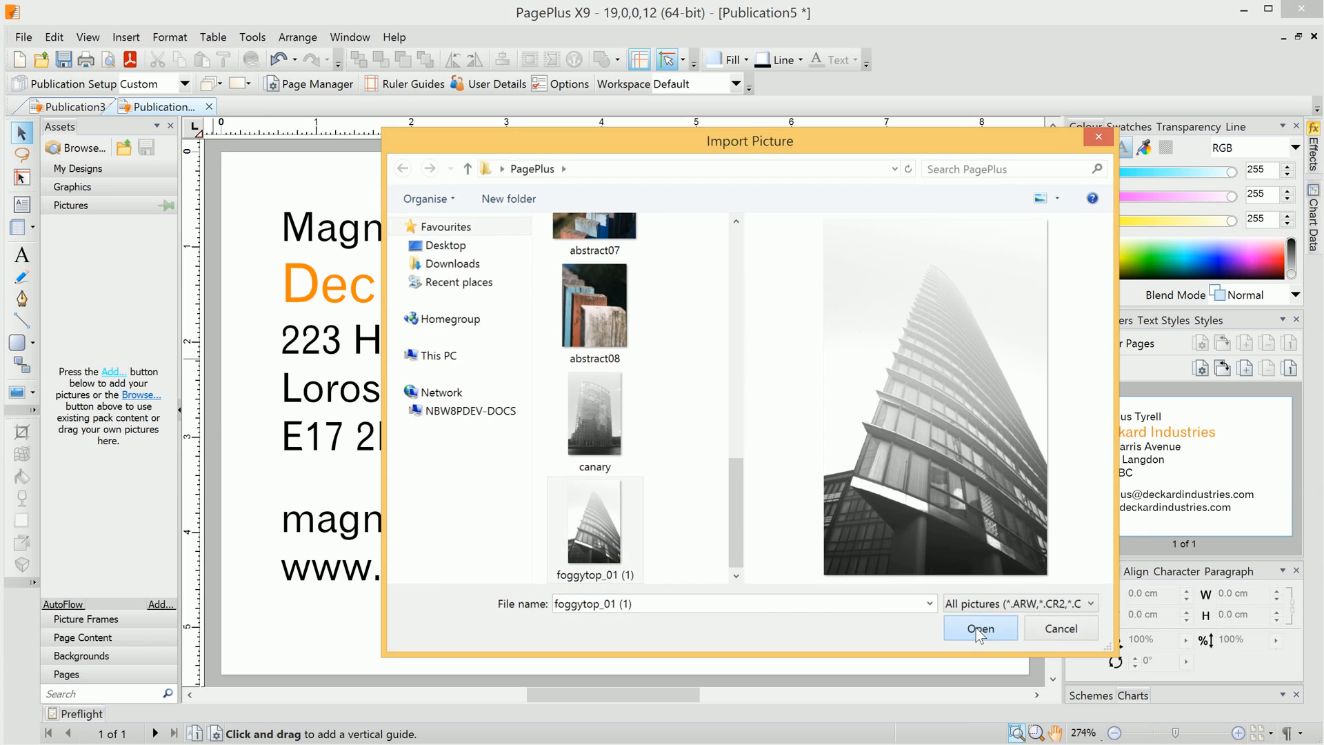
left_click_drag(95, 276, 973, 352)
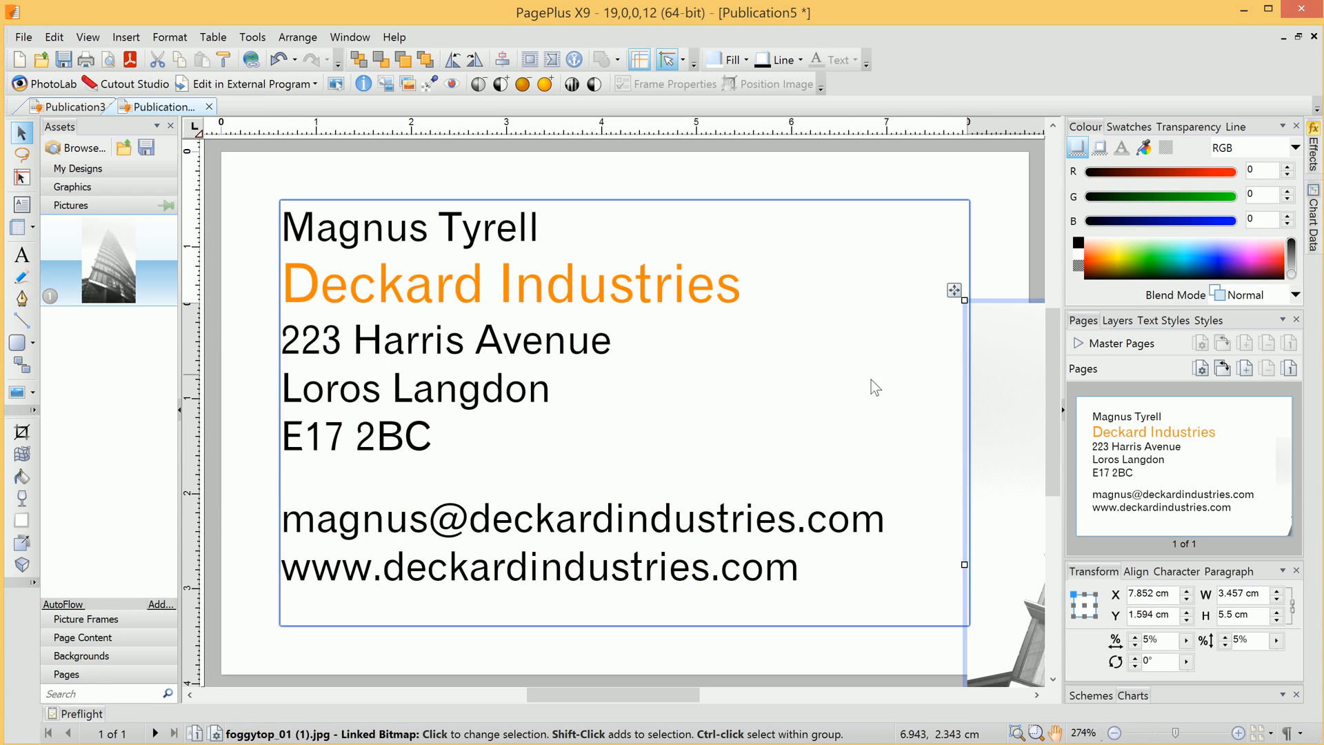
scroll(796, 372, "down", 3)
left_click_drag(868, 381, 679, 297)
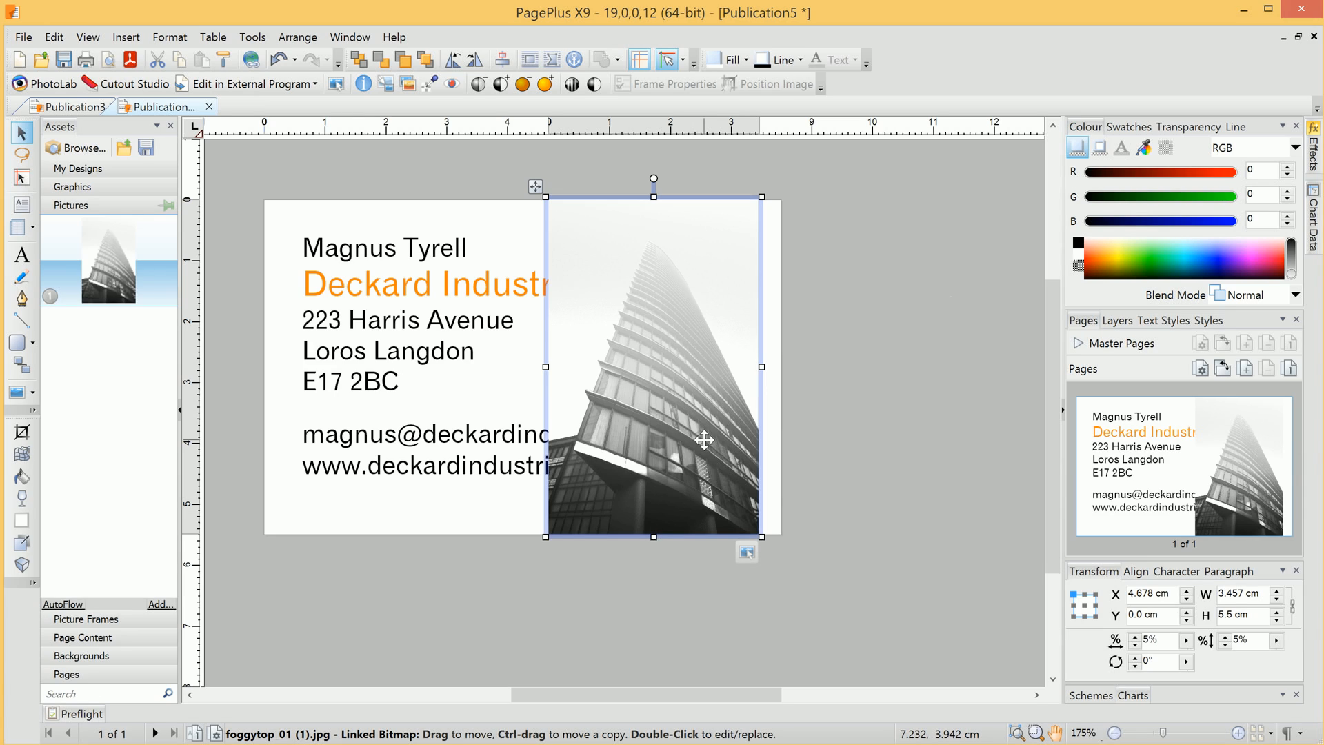
- Send the building photo behind the contact text frame
left_click(1116, 322)
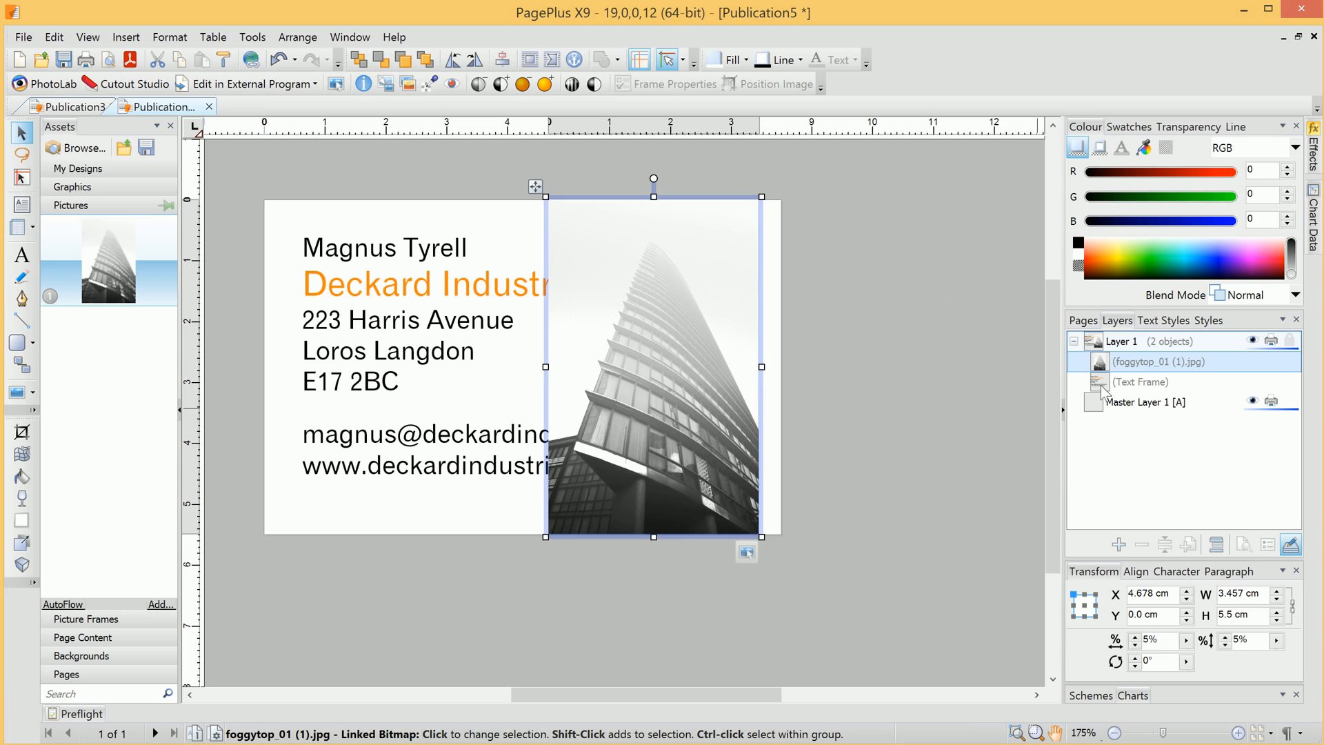
mouse_move(1102, 387)
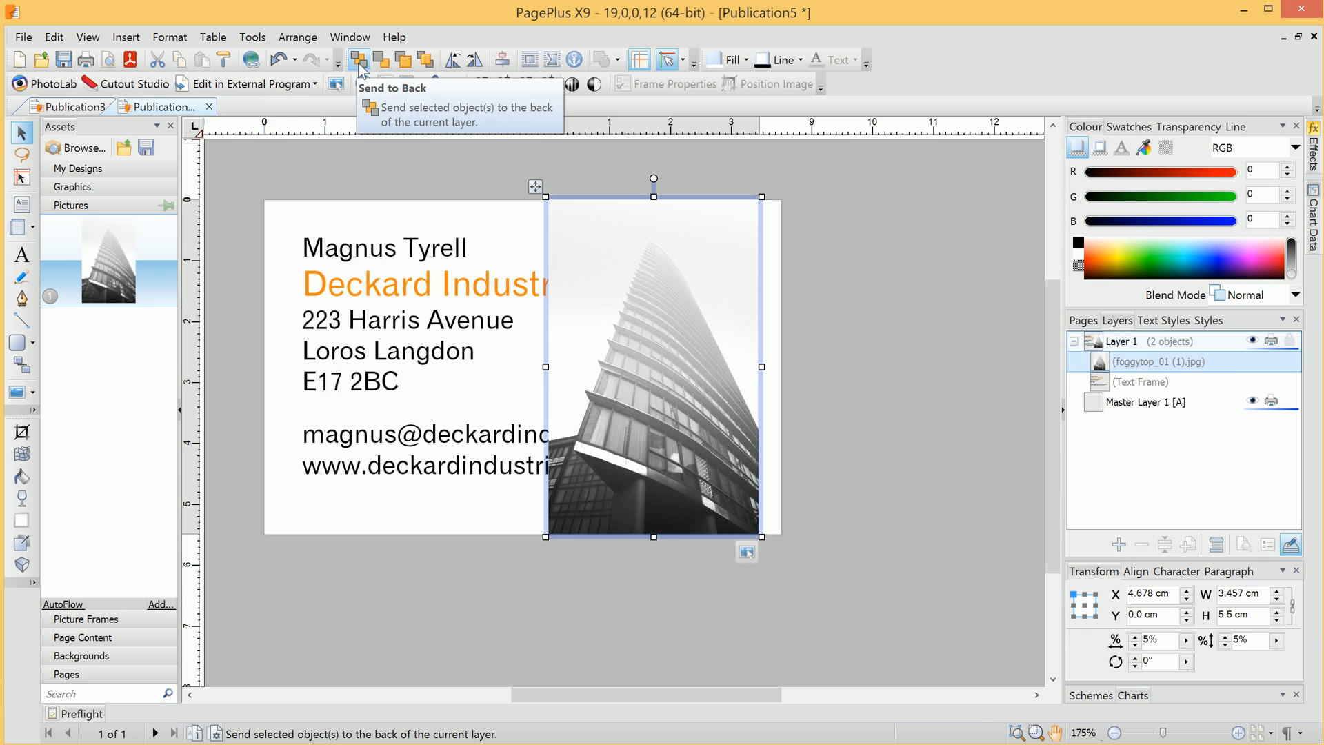
left_click(382, 60)
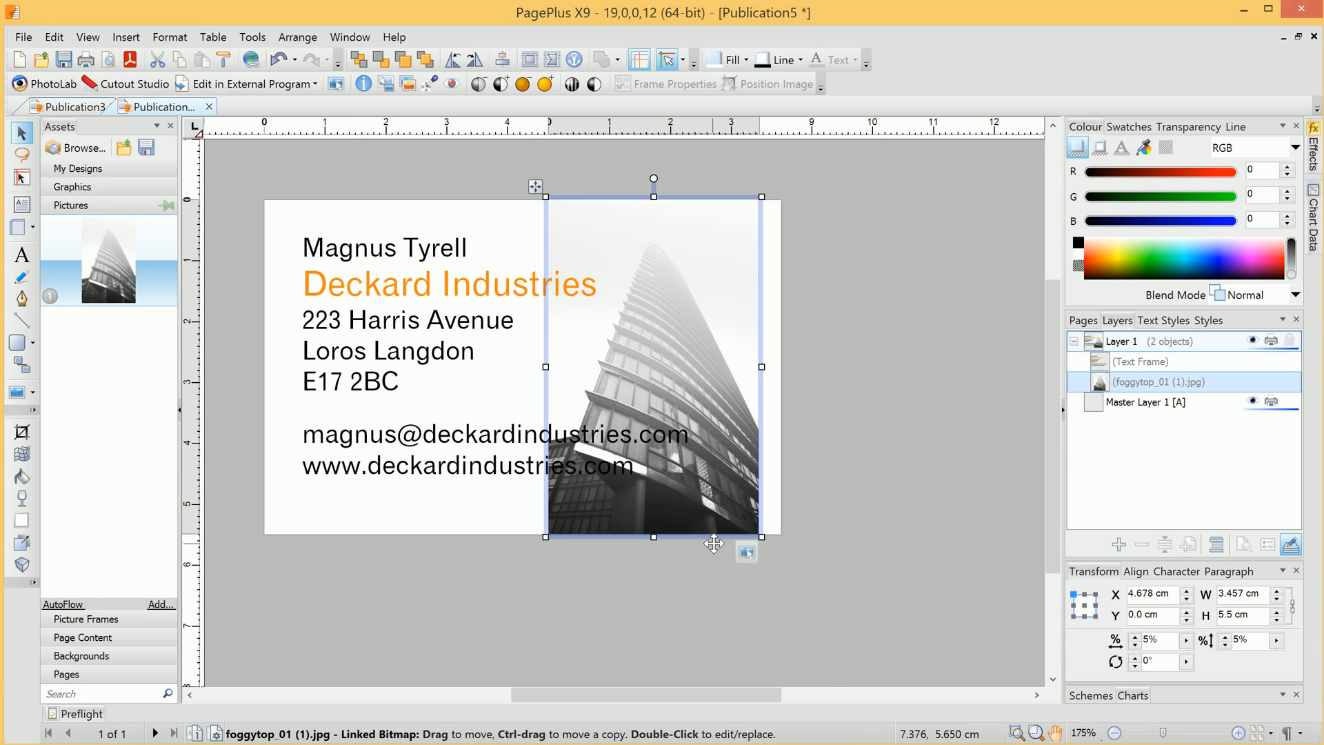
- Shrink the photo to 2.878 × 4.578 cm, nudge it, and tilt it about 12 degrees
left_click_drag(761, 537, 731, 491)
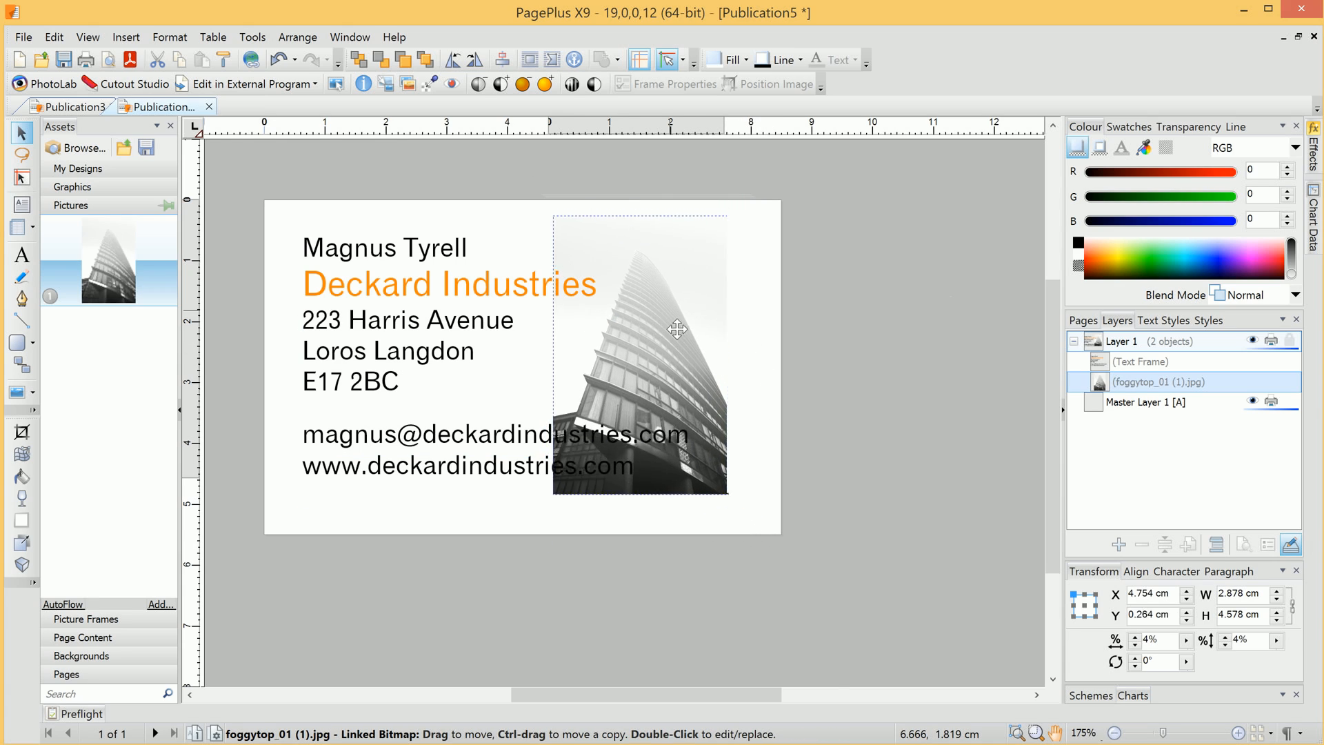
left_click_drag(677, 329, 684, 341)
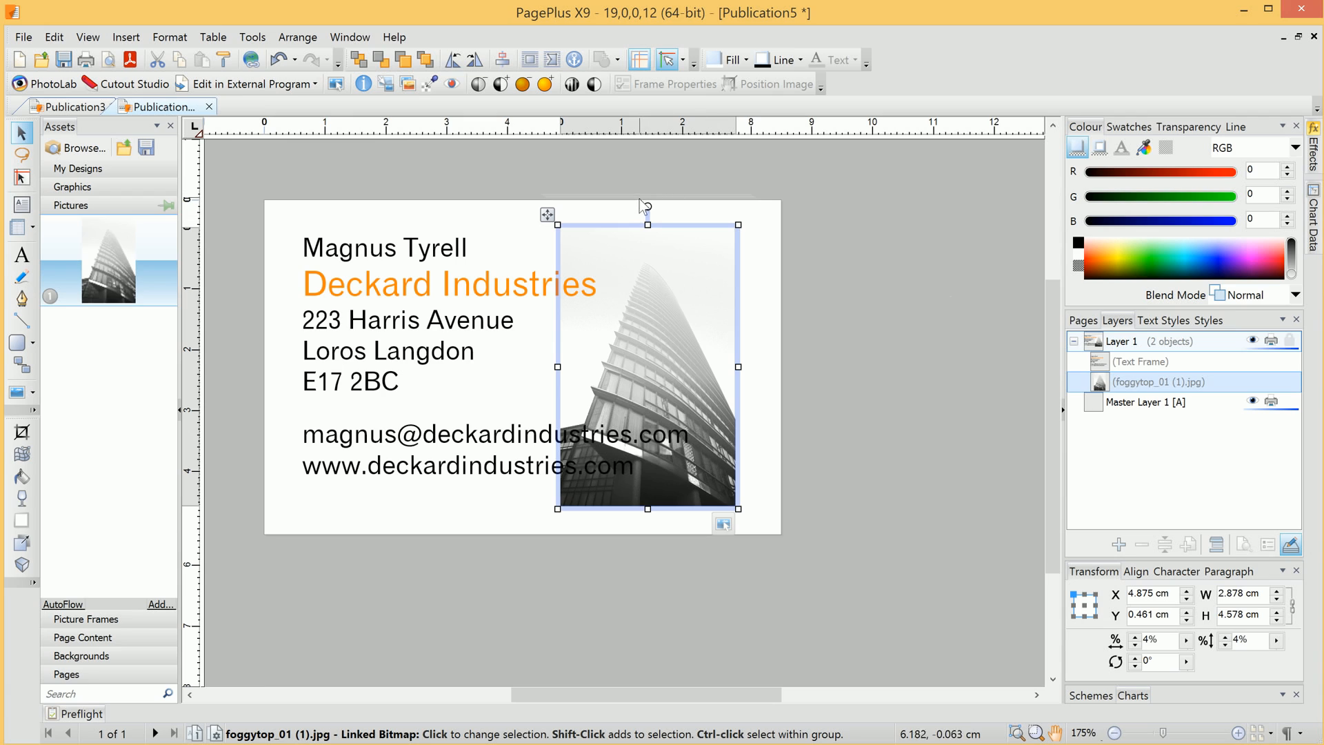
left_click_drag(645, 205, 680, 213)
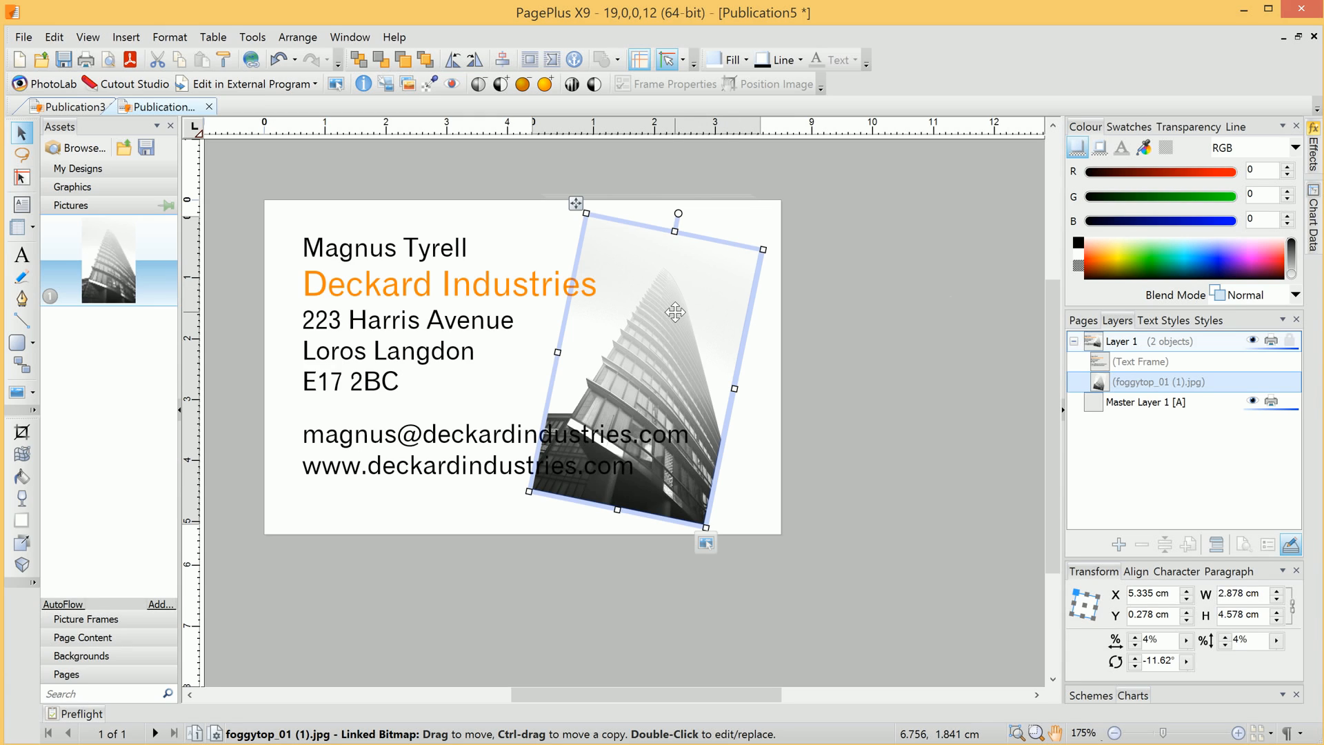
- Apply a Linear gradient transparency to the photo so it fades toward the top, then deselect
left_click(1191, 129)
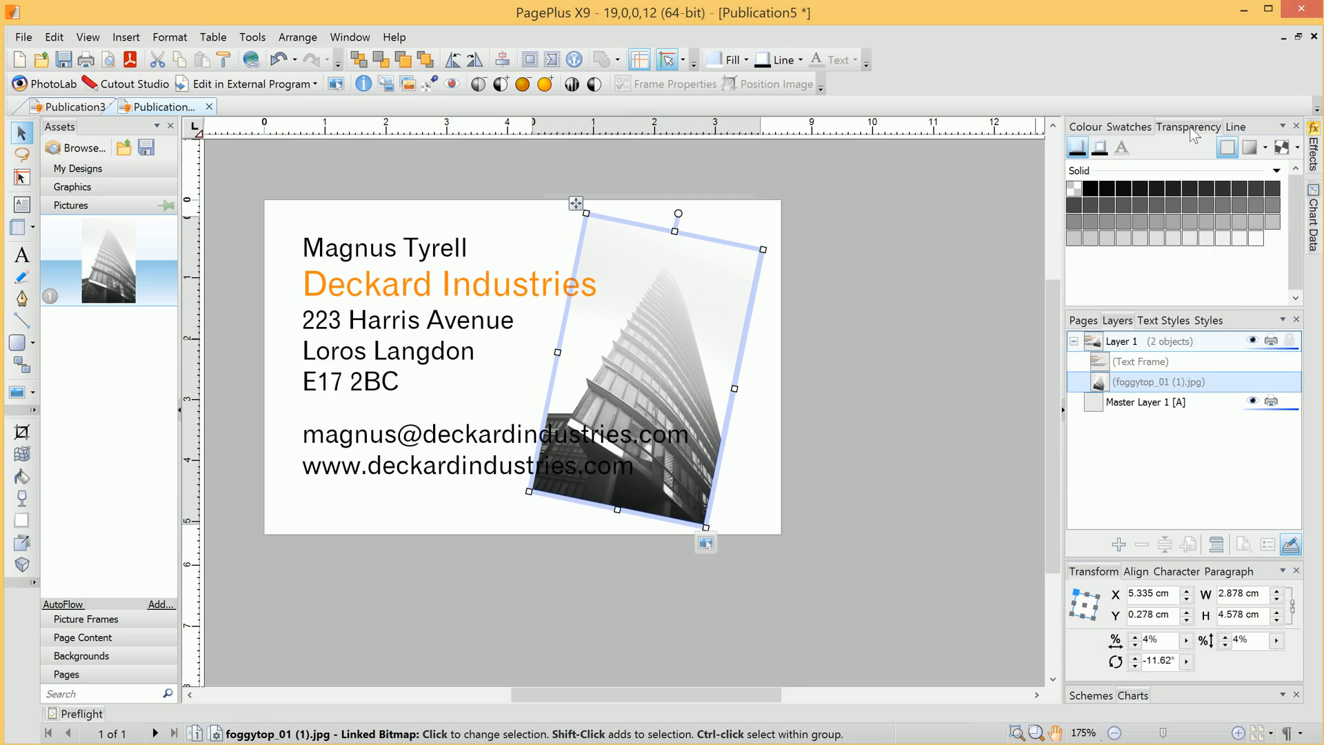
left_click(1249, 147)
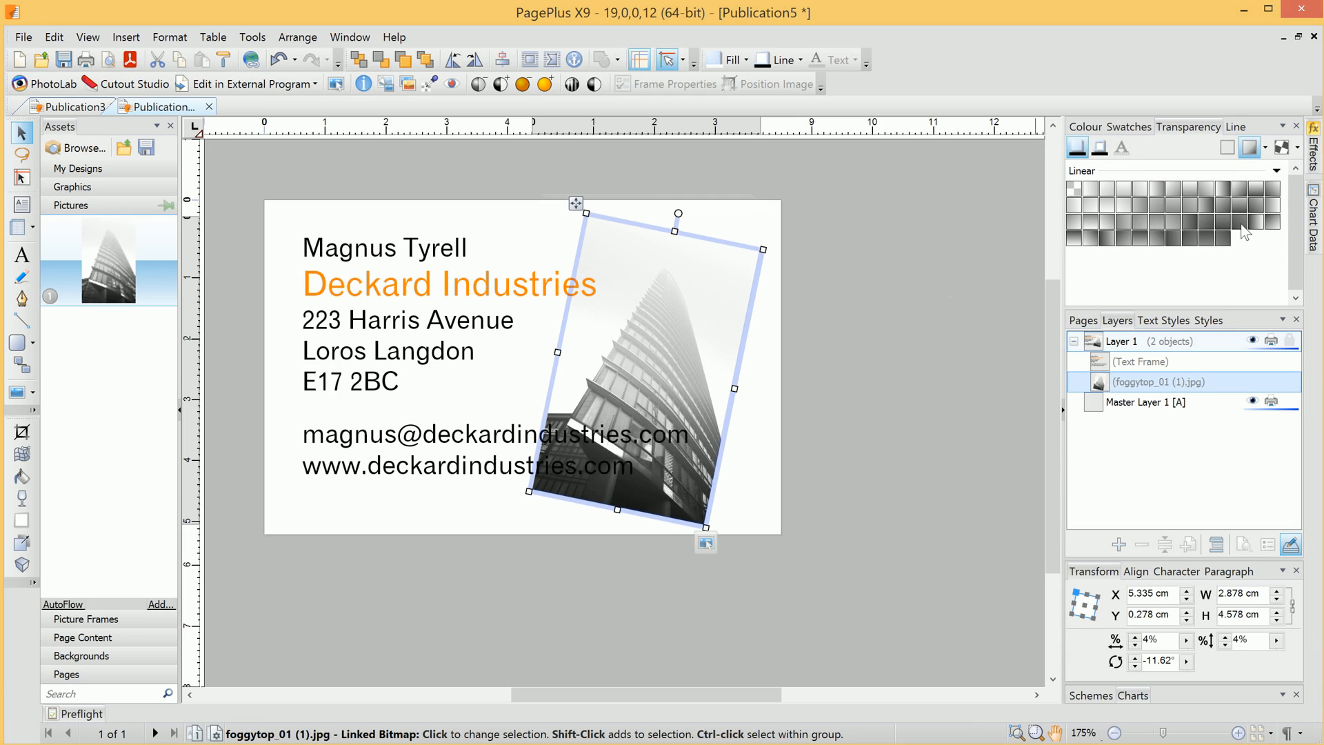
left_click(1108, 226)
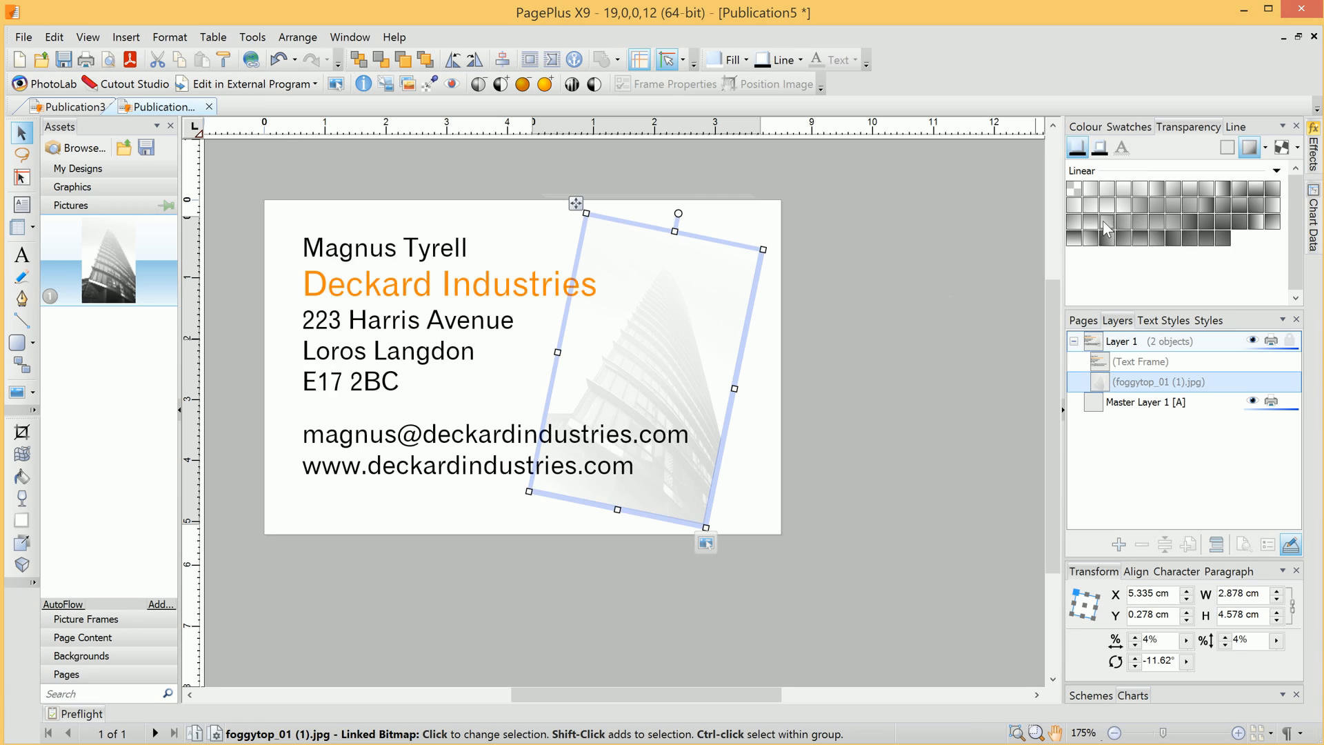
left_click(1090, 226)
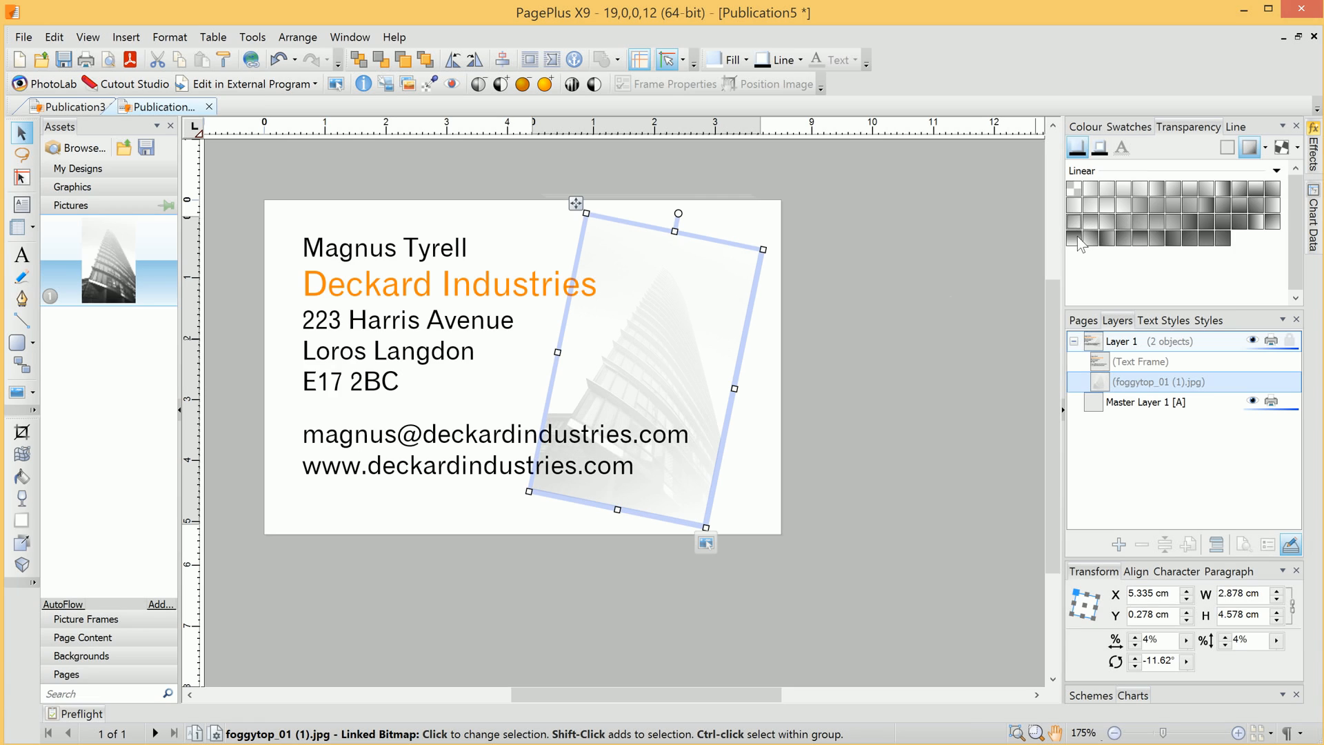
left_click(1078, 236)
left_click(1118, 238)
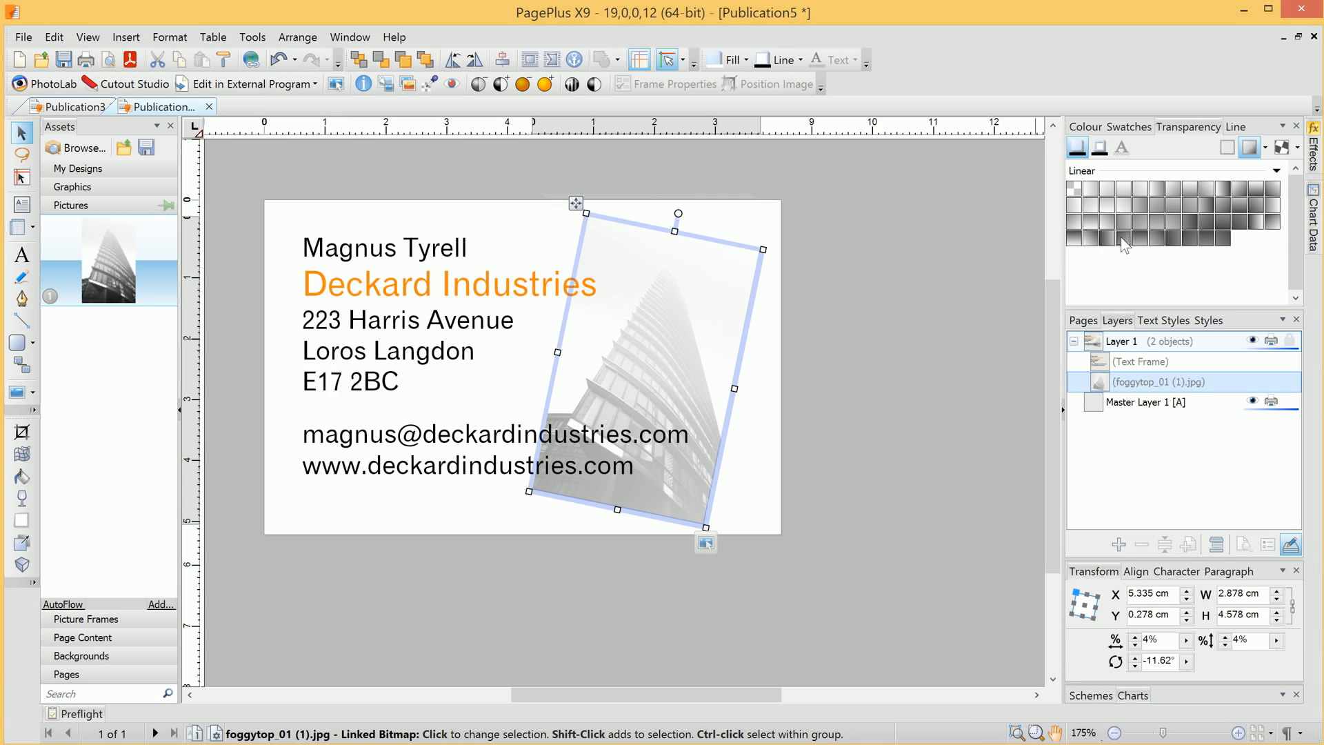
left_click(1102, 240)
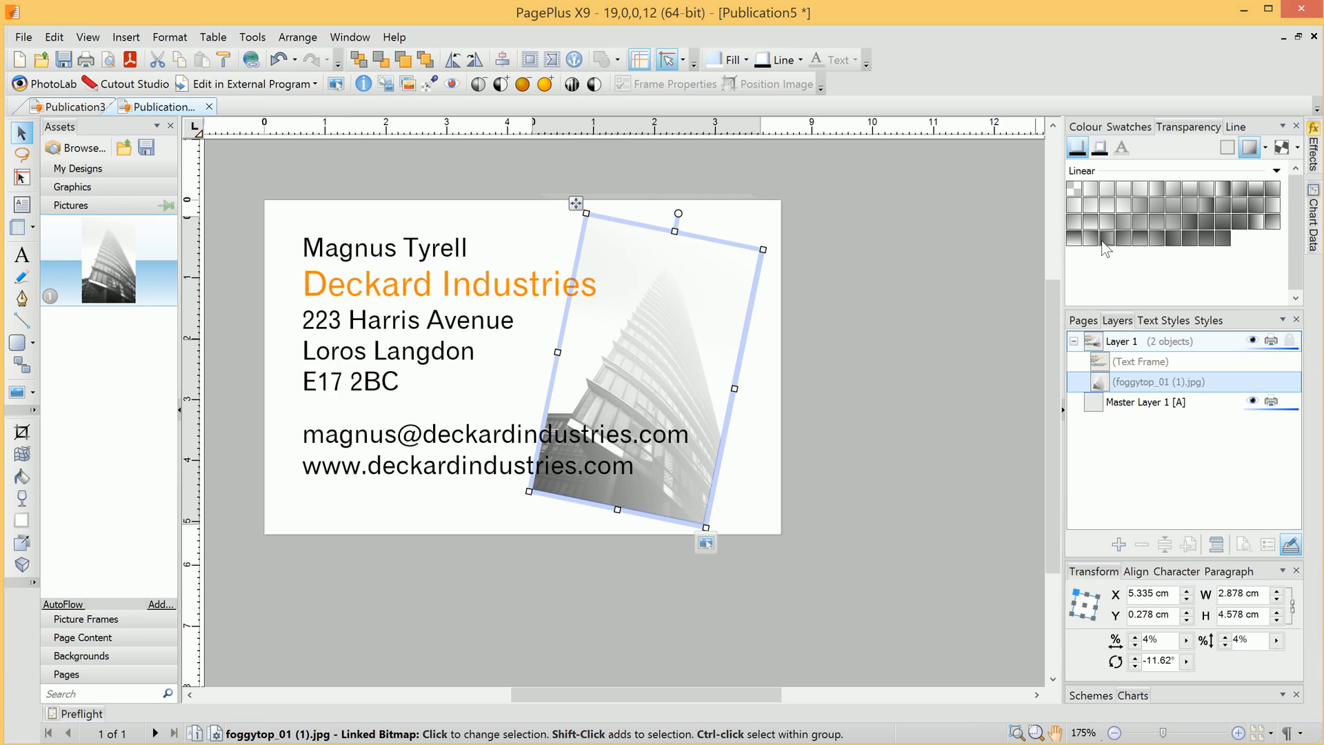
left_click(1157, 238)
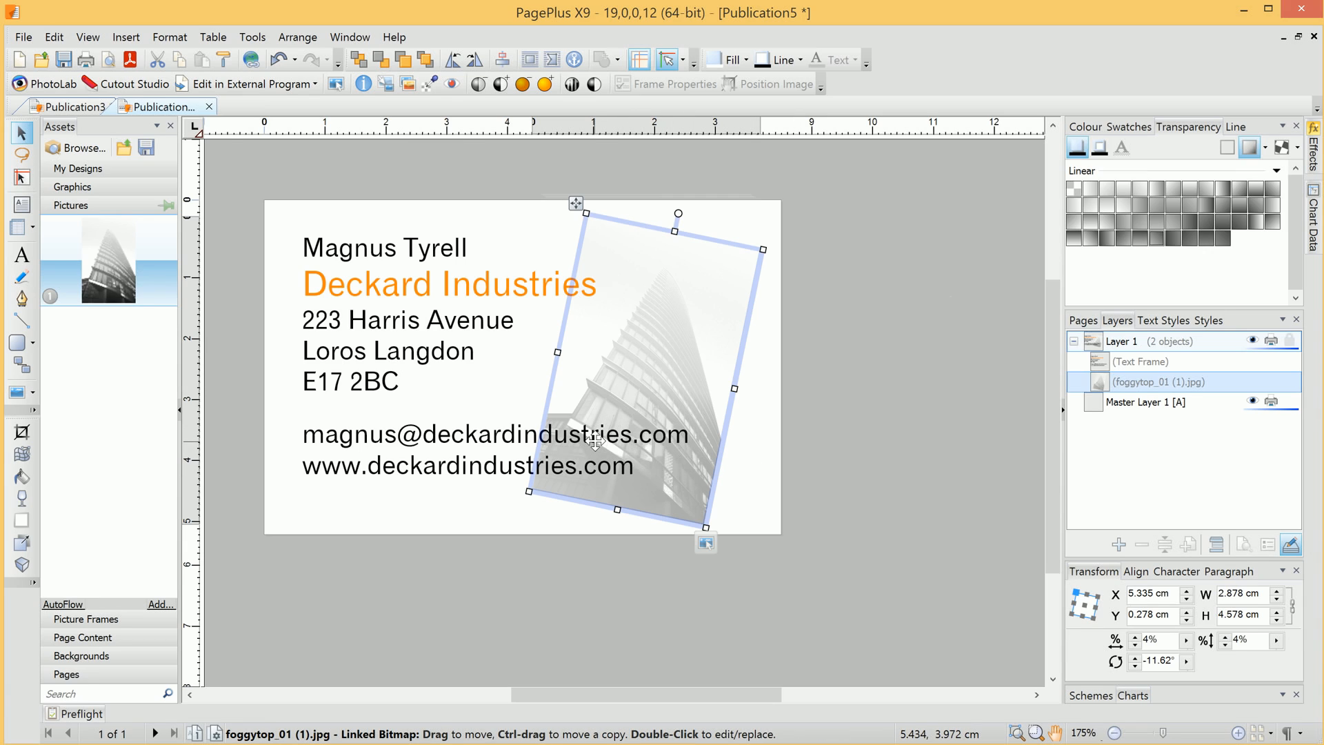
left_click(856, 480)
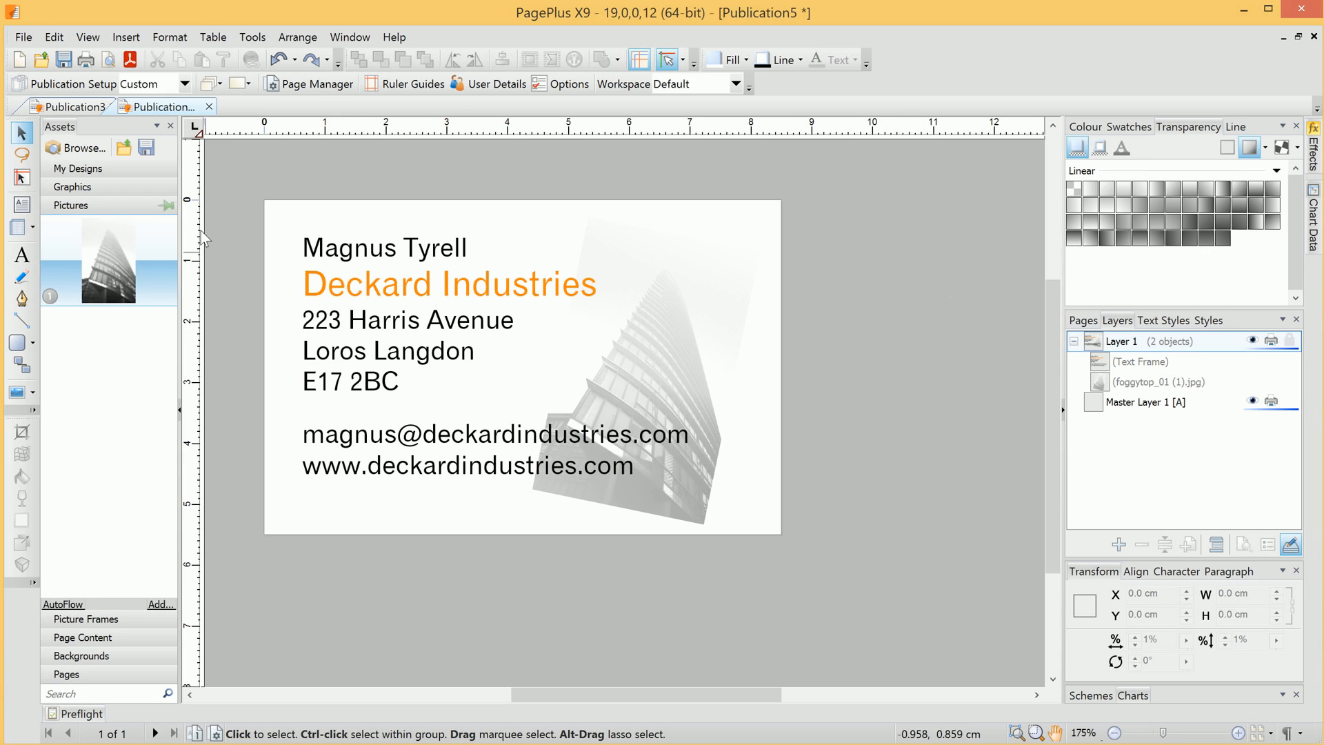
- Publish the card as the PDF 'Business Card' and close the reader afterwards
left_click(131, 61)
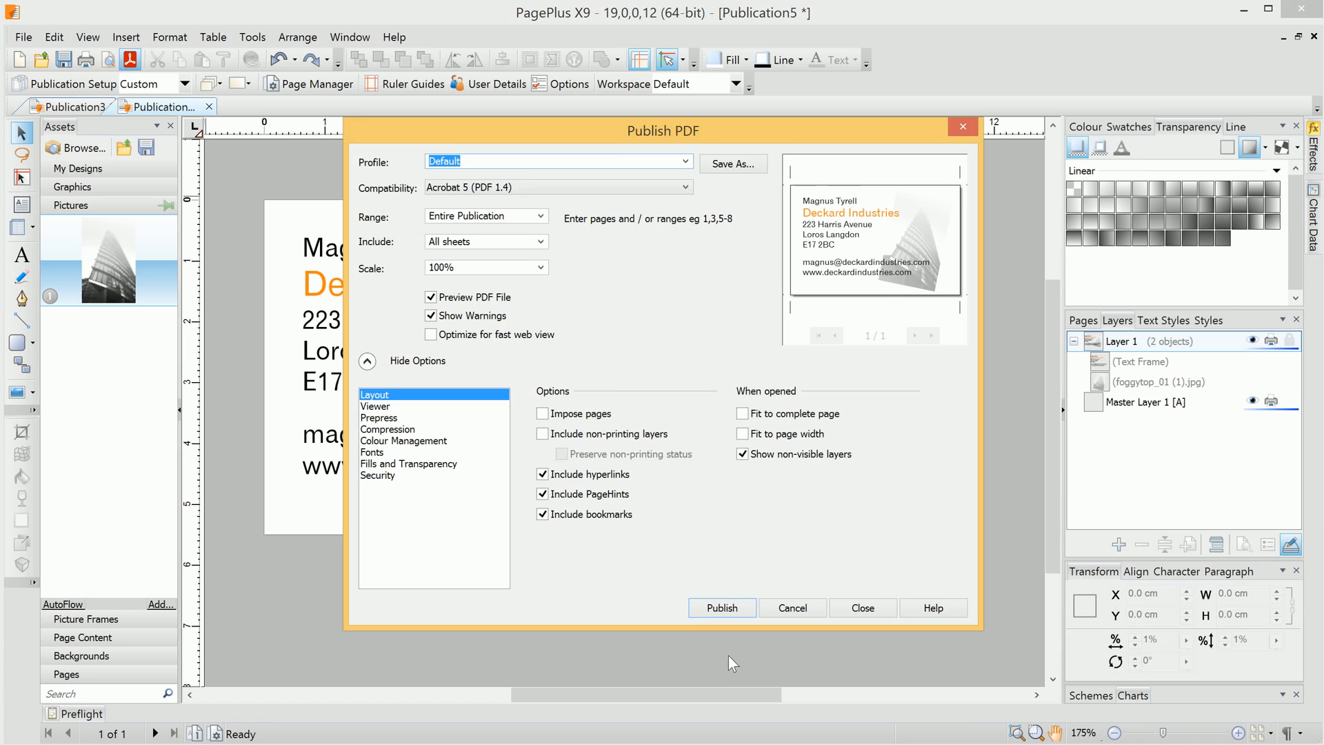
left_click(722, 608)
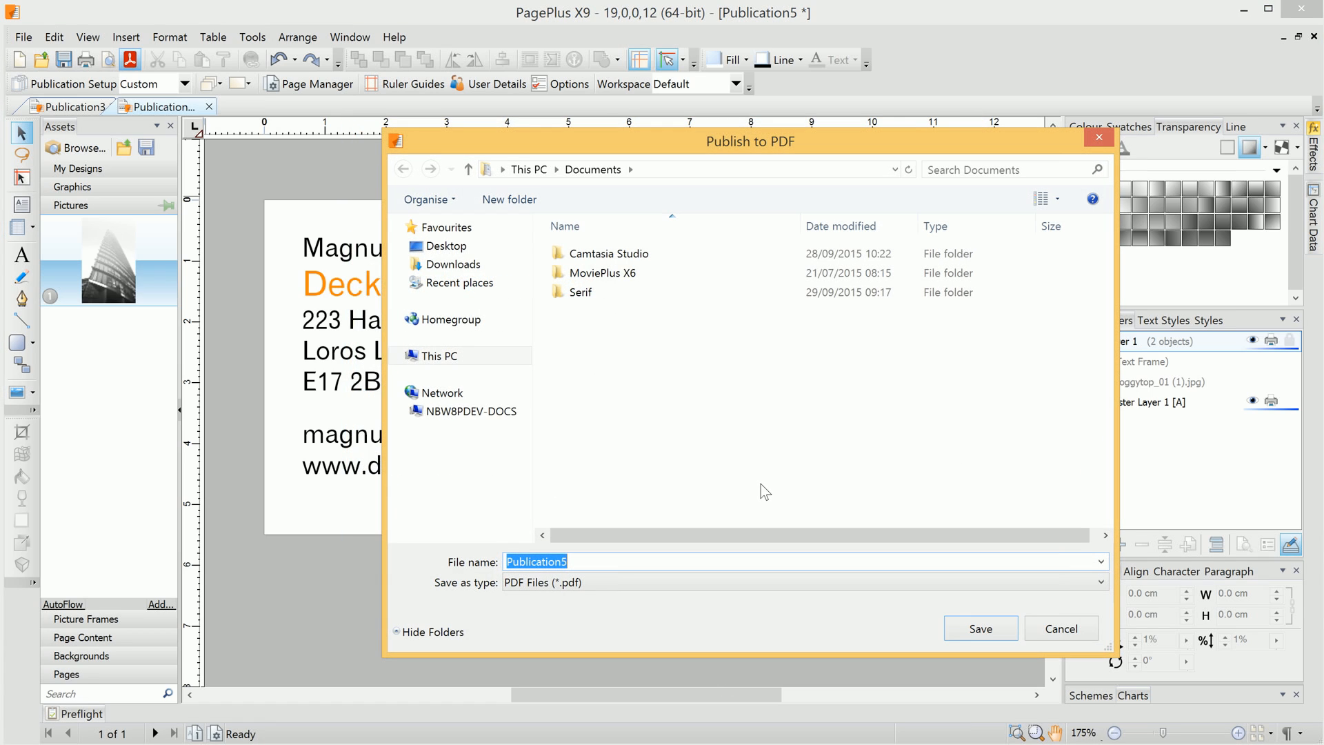
type("Business Card")
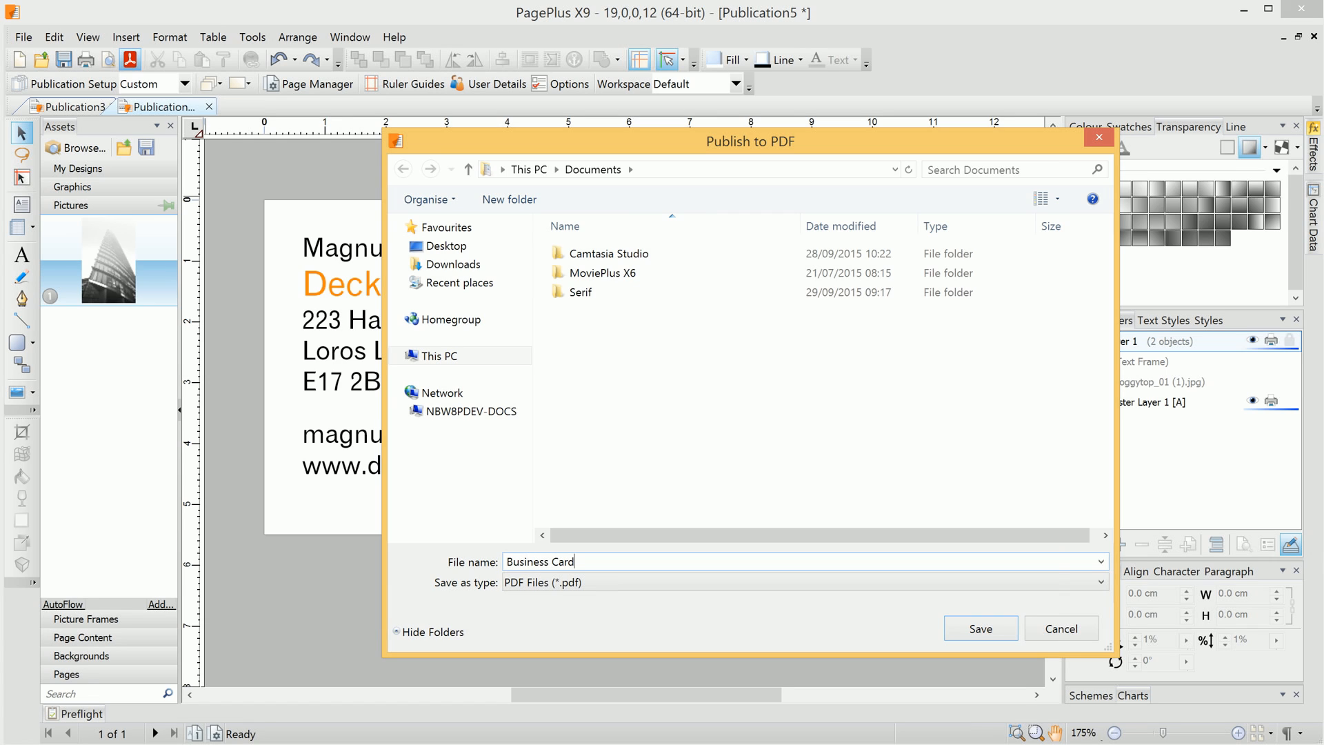
left_click(999, 628)
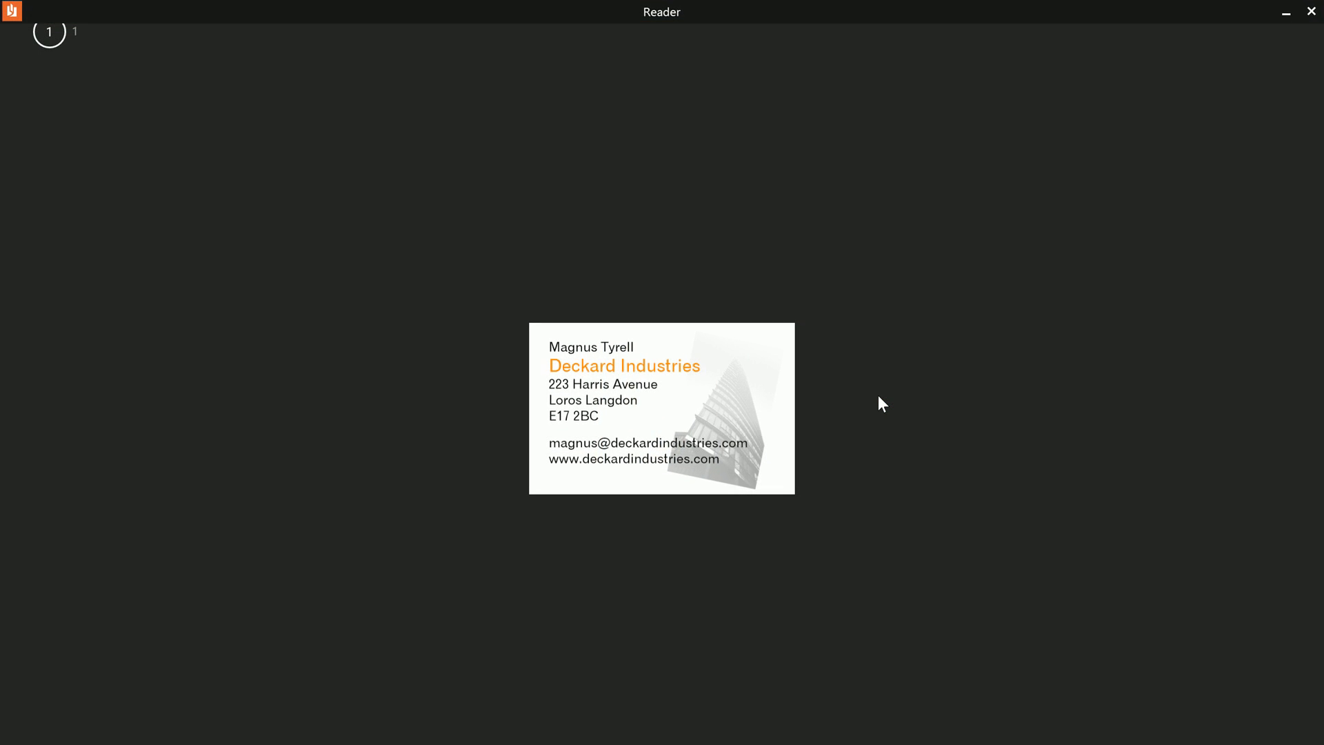
key("alt+Tab")
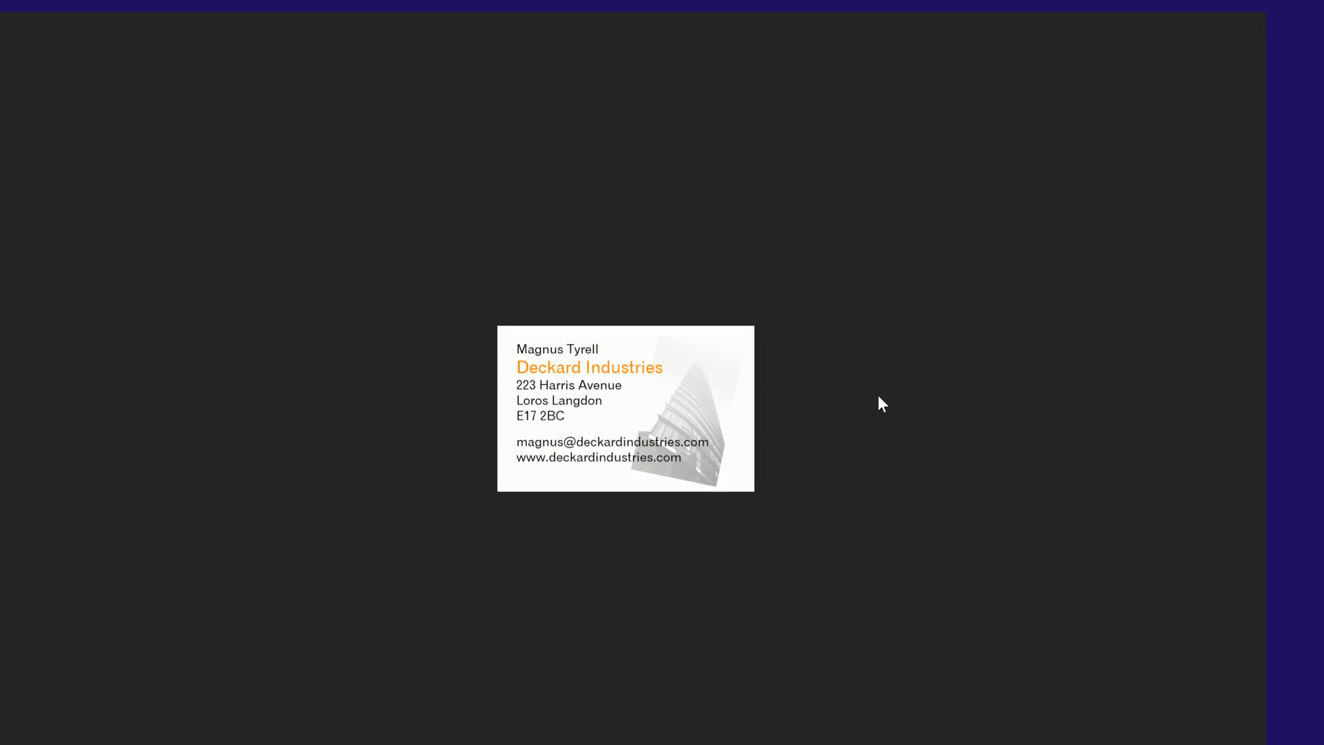